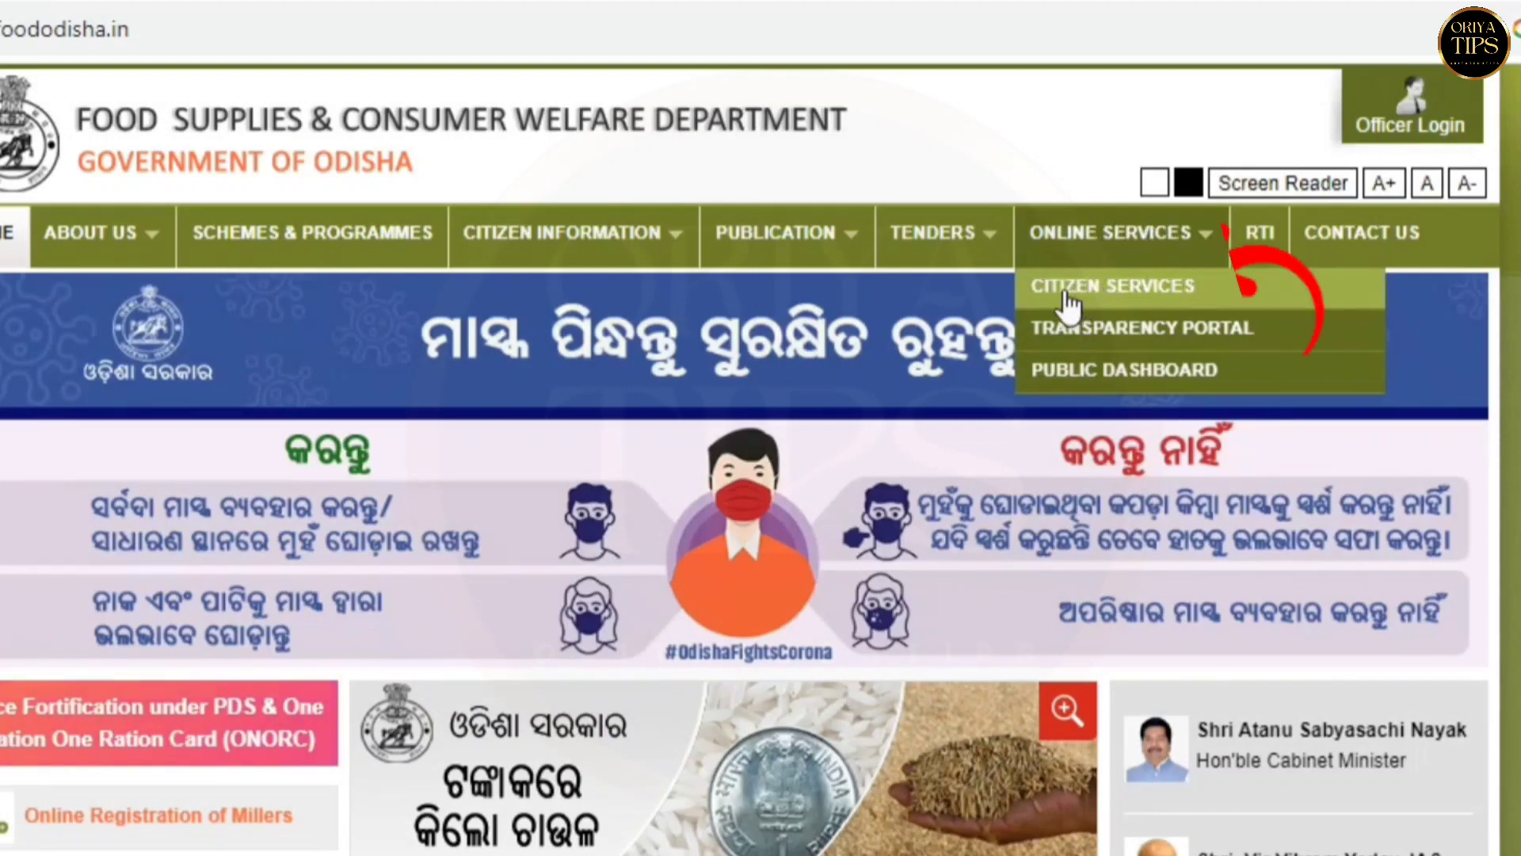
# Step: Open the citizen services and start a new ration card application under SFSS
pyautogui.click(1162, 294)
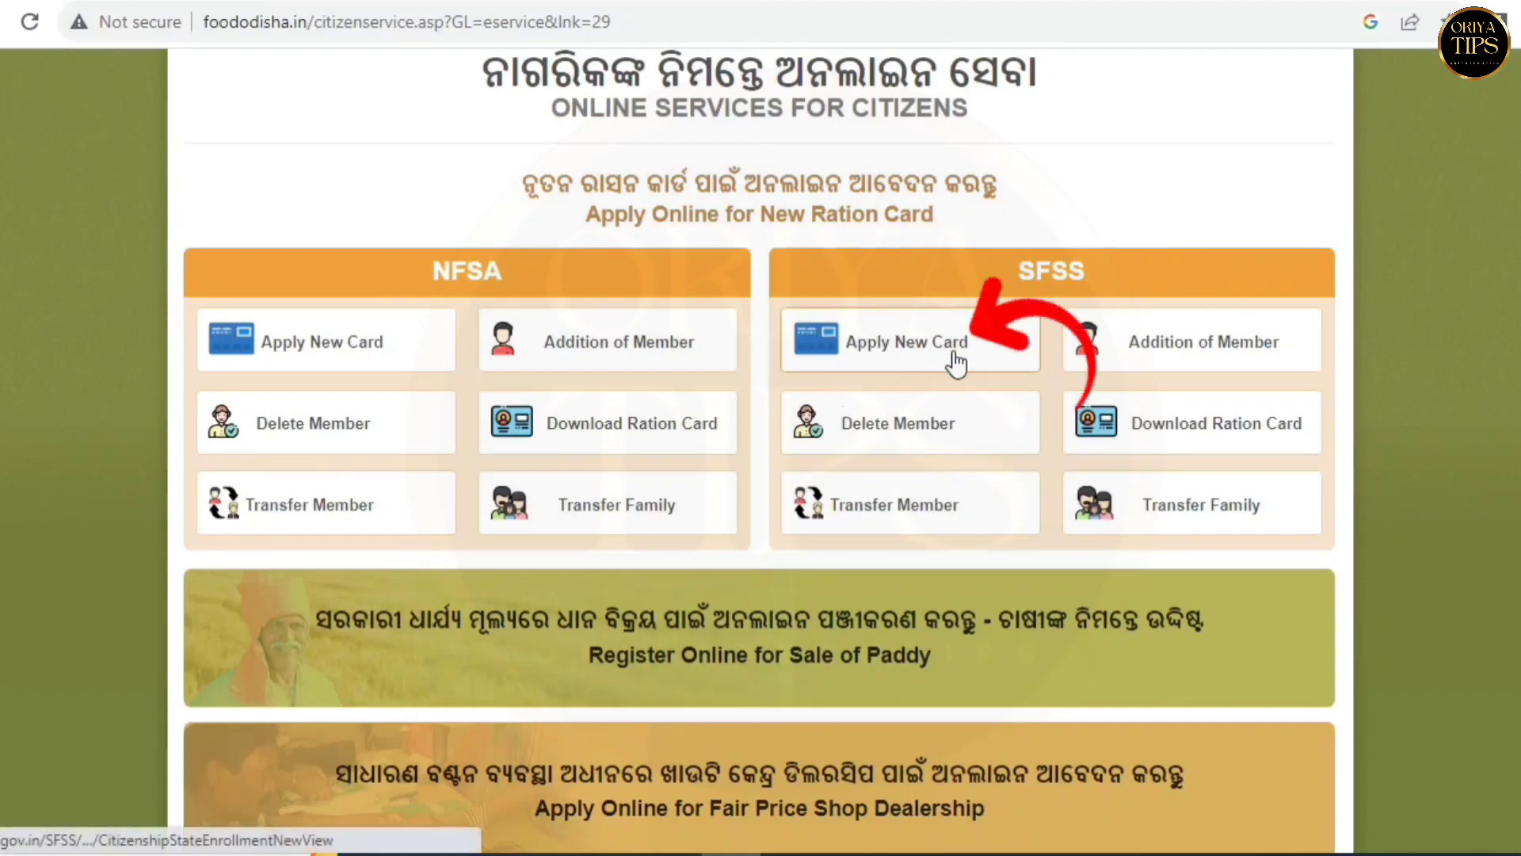
pyautogui.click(908, 351)
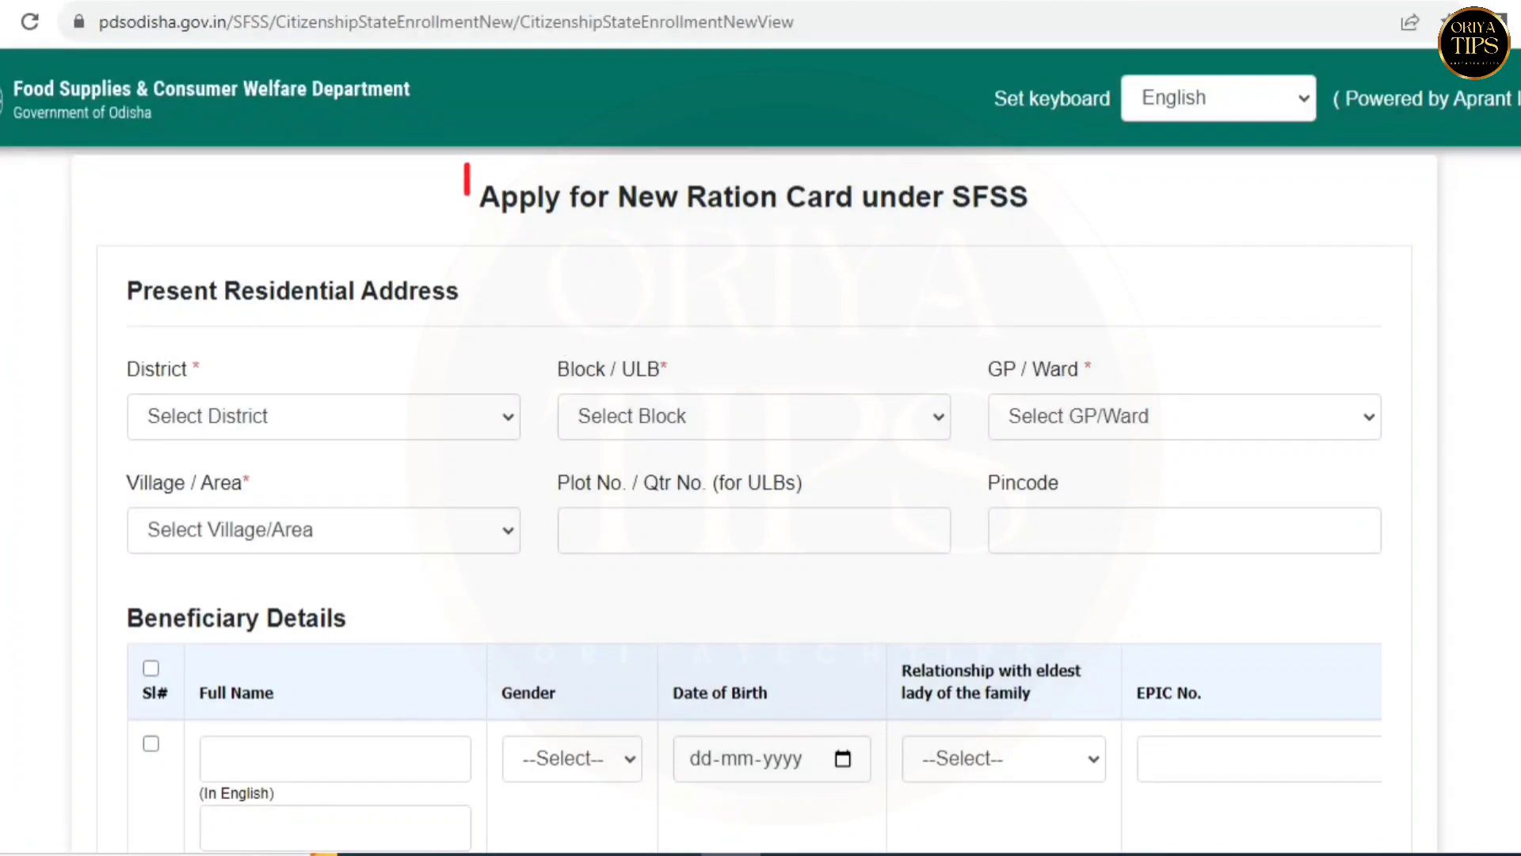
pyautogui.scroll(-1, 737, 247)
pyautogui.scroll(-1, 761, 455)
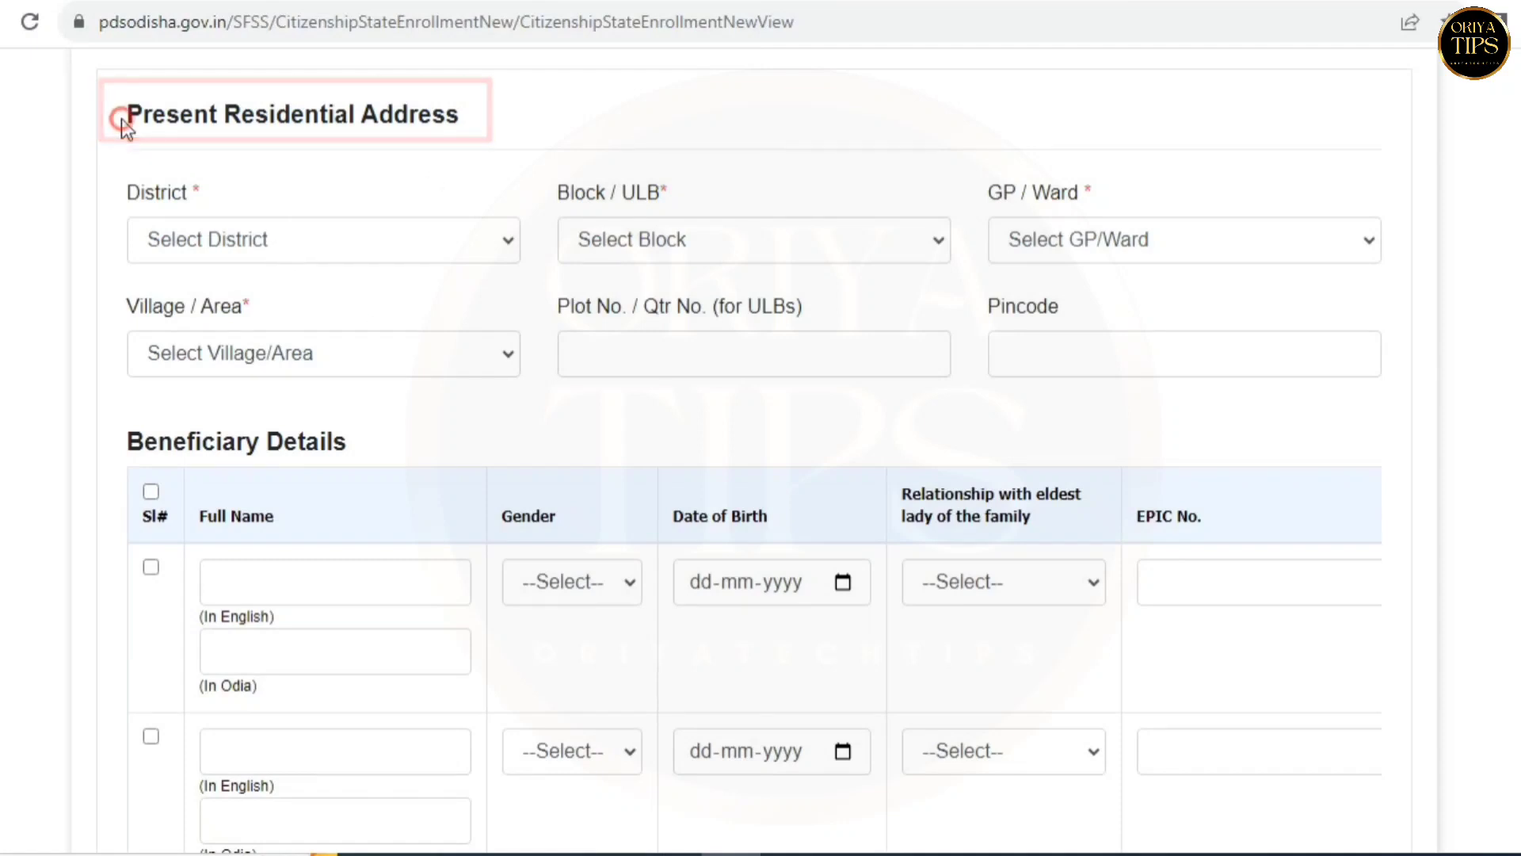
# Step: Set the present residential address to district JAJPUR and block JAJPUR
pyautogui.moveTo(119, 116)
pyautogui.mouseDown()
pyautogui.moveTo(329, 139)
pyautogui.moveTo(489, 119)
pyautogui.mouseUp()
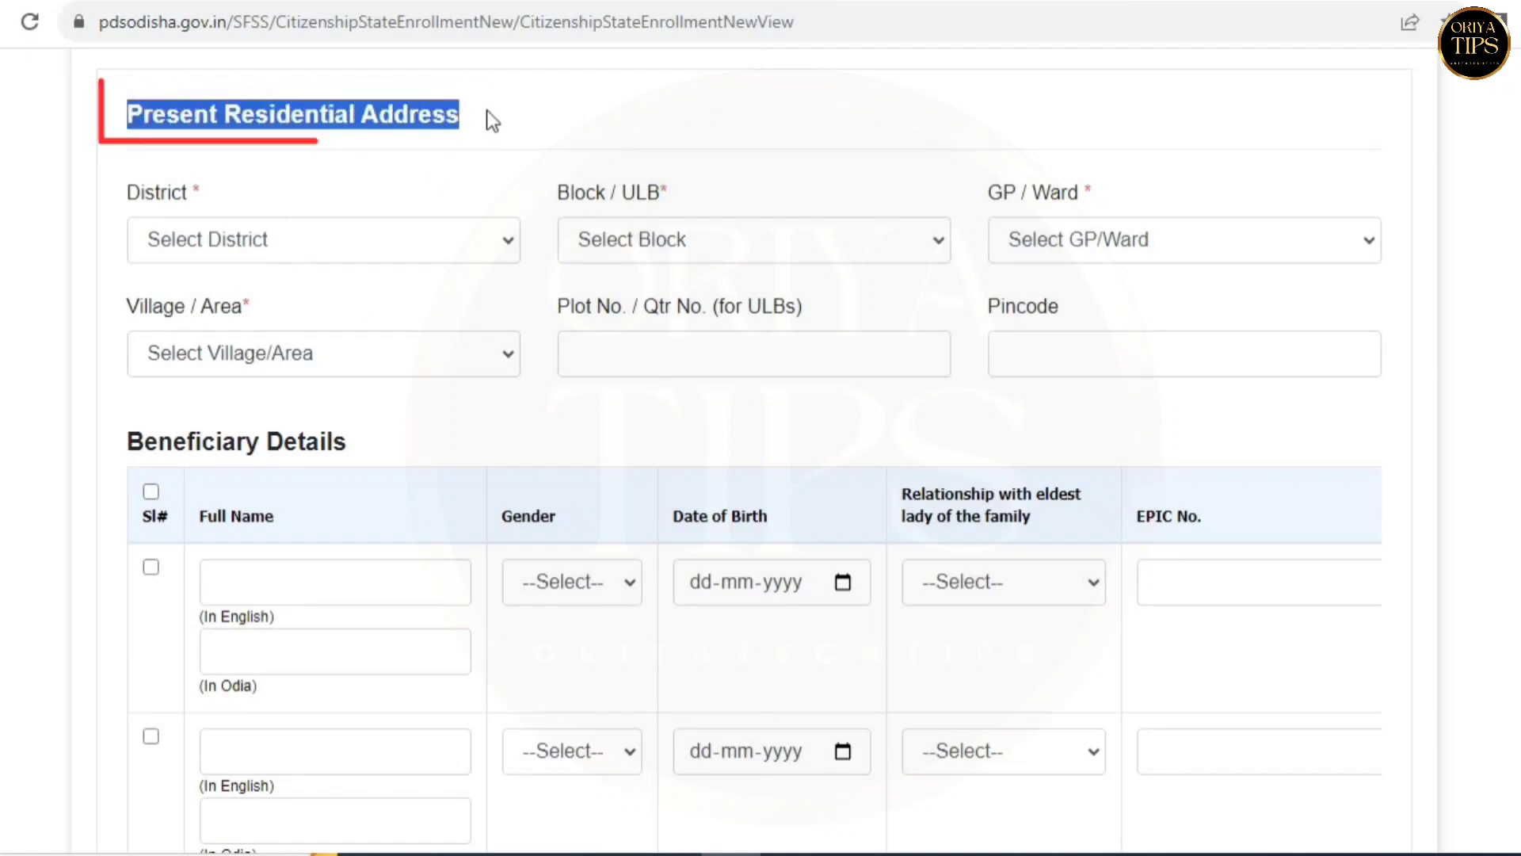
pyautogui.click(428, 159)
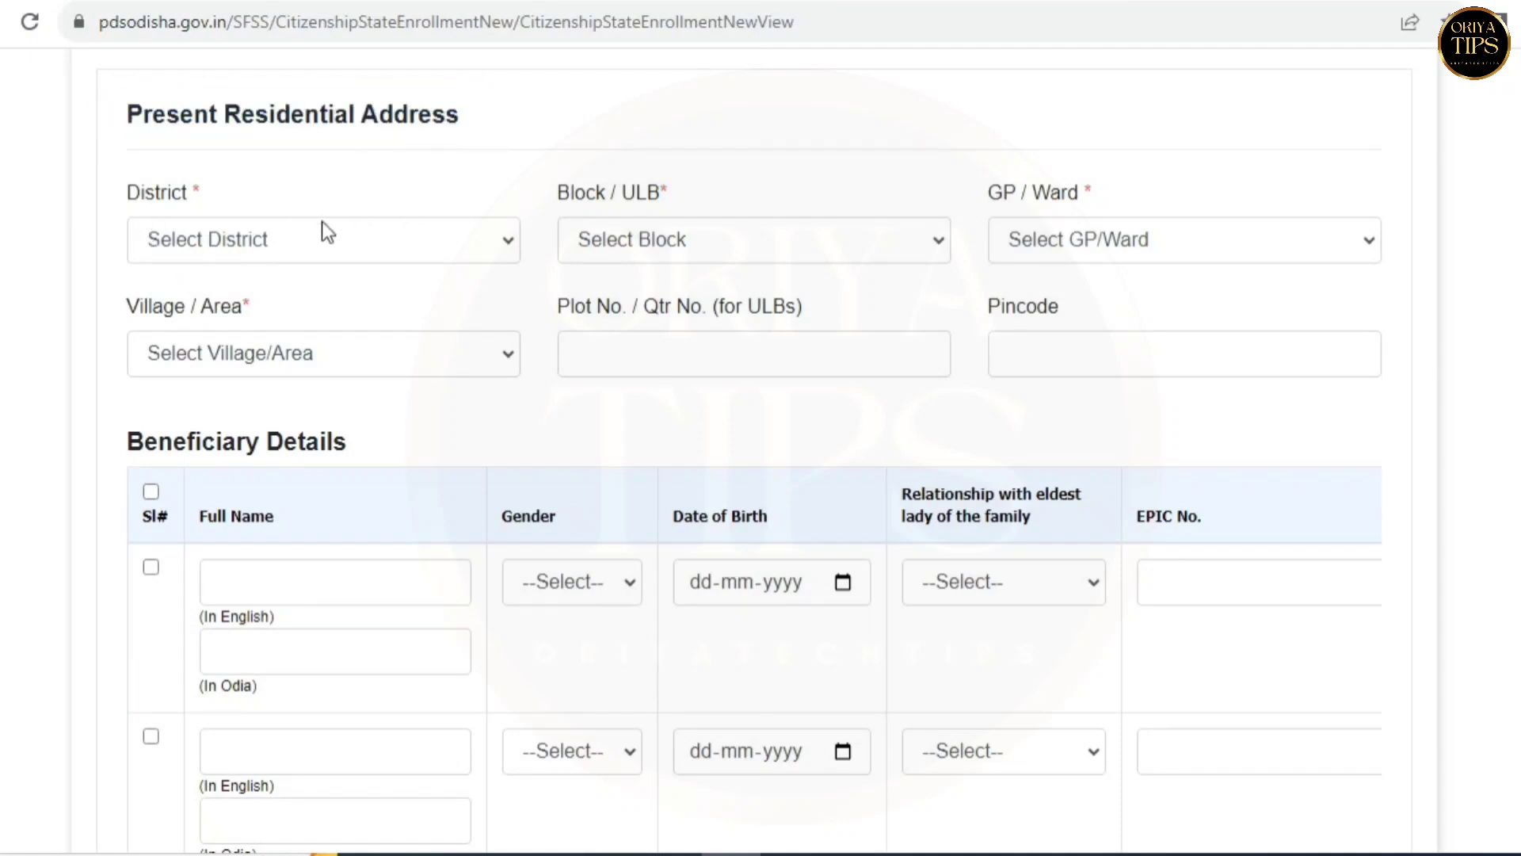
pyautogui.moveTo(129, 194); pyautogui.dragTo(182, 195)
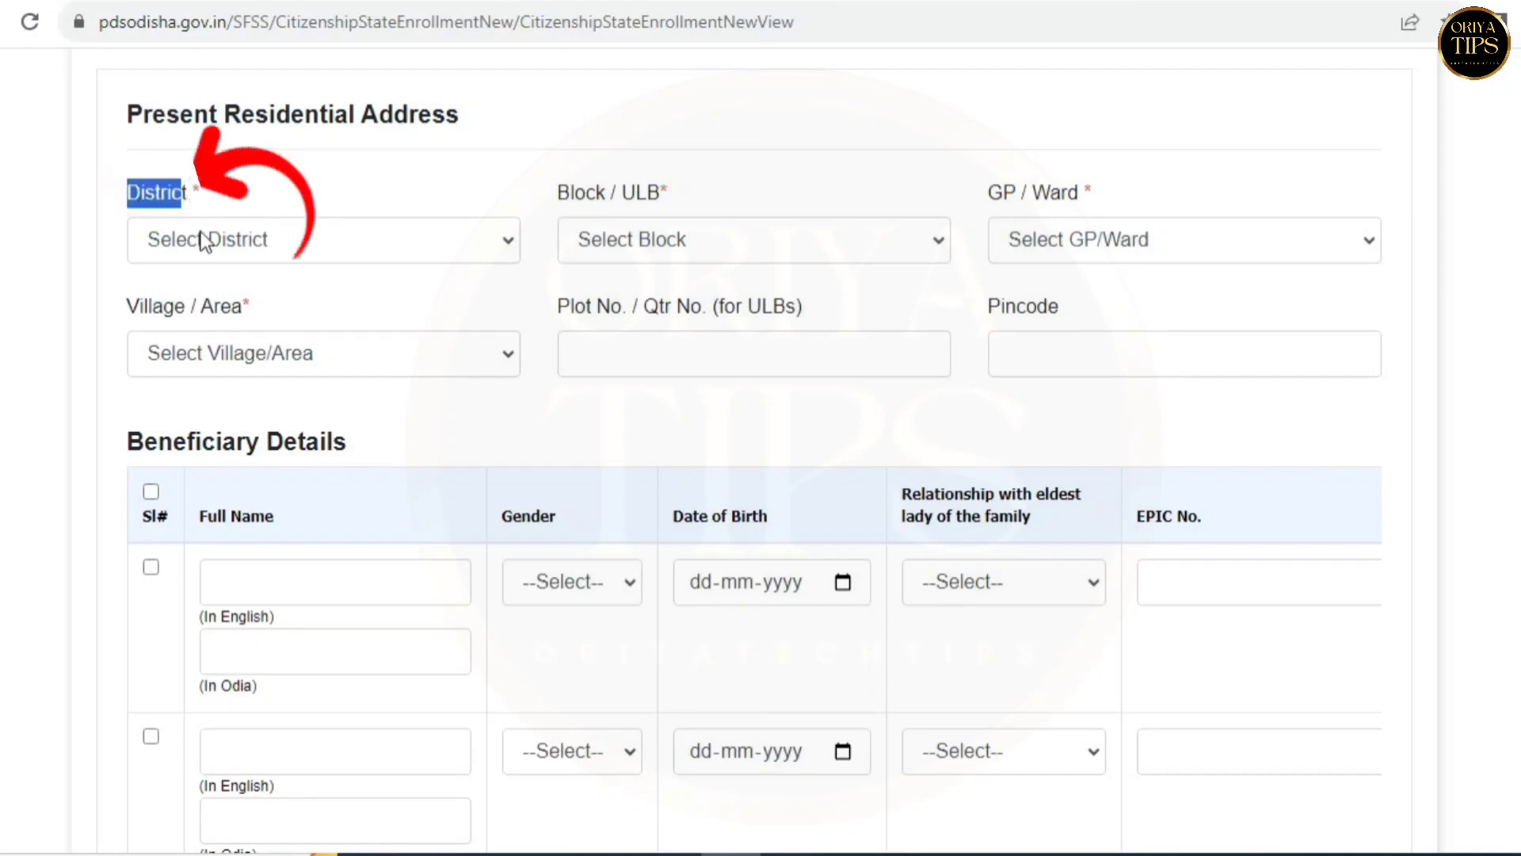
pyautogui.click(211, 254)
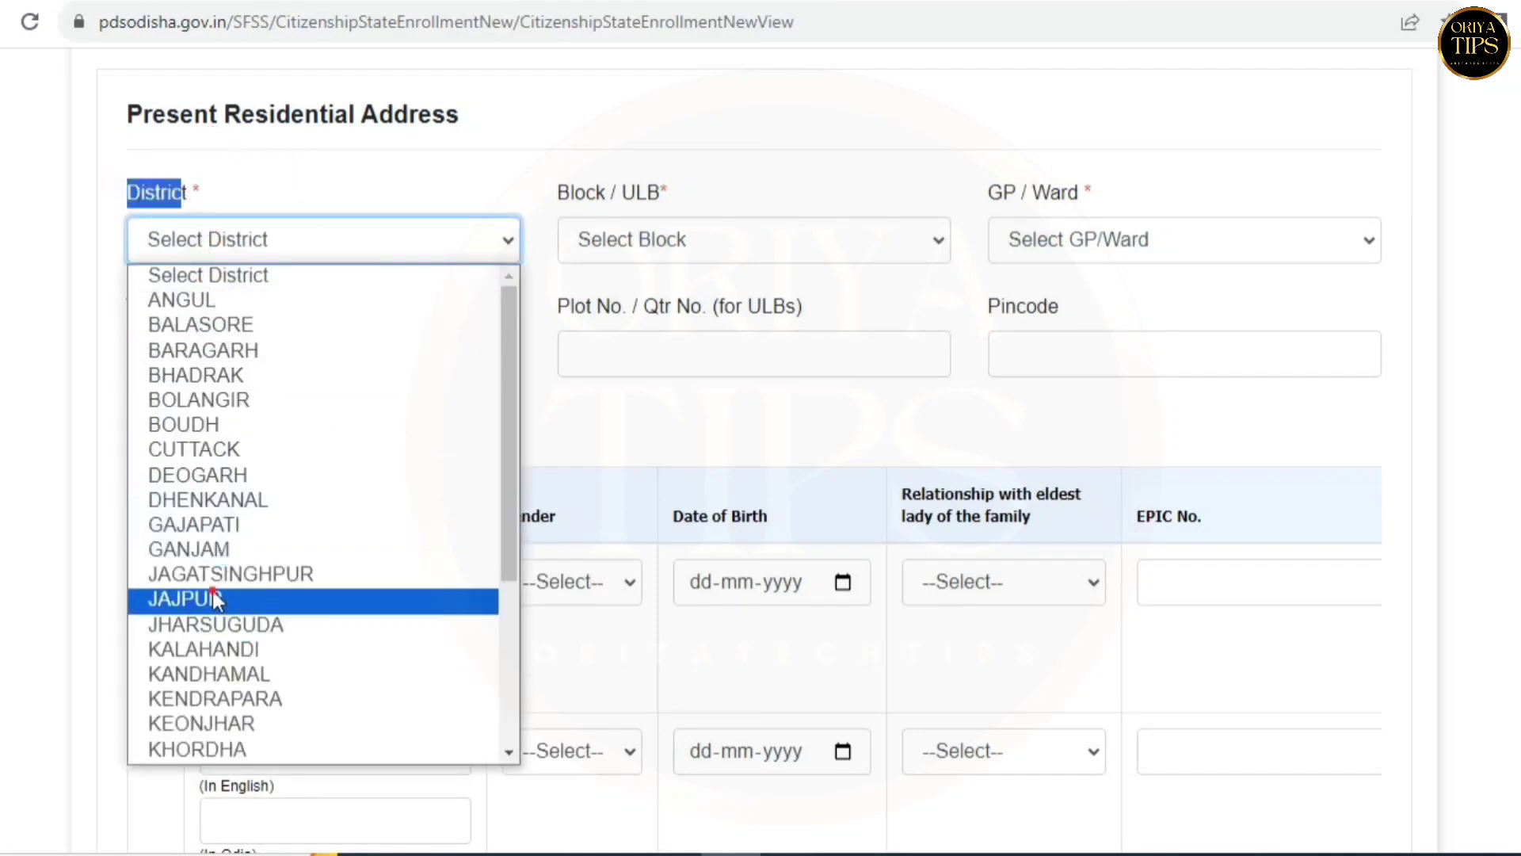
pyautogui.click(272, 601)
pyautogui.moveTo(557, 195); pyautogui.dragTo(662, 193)
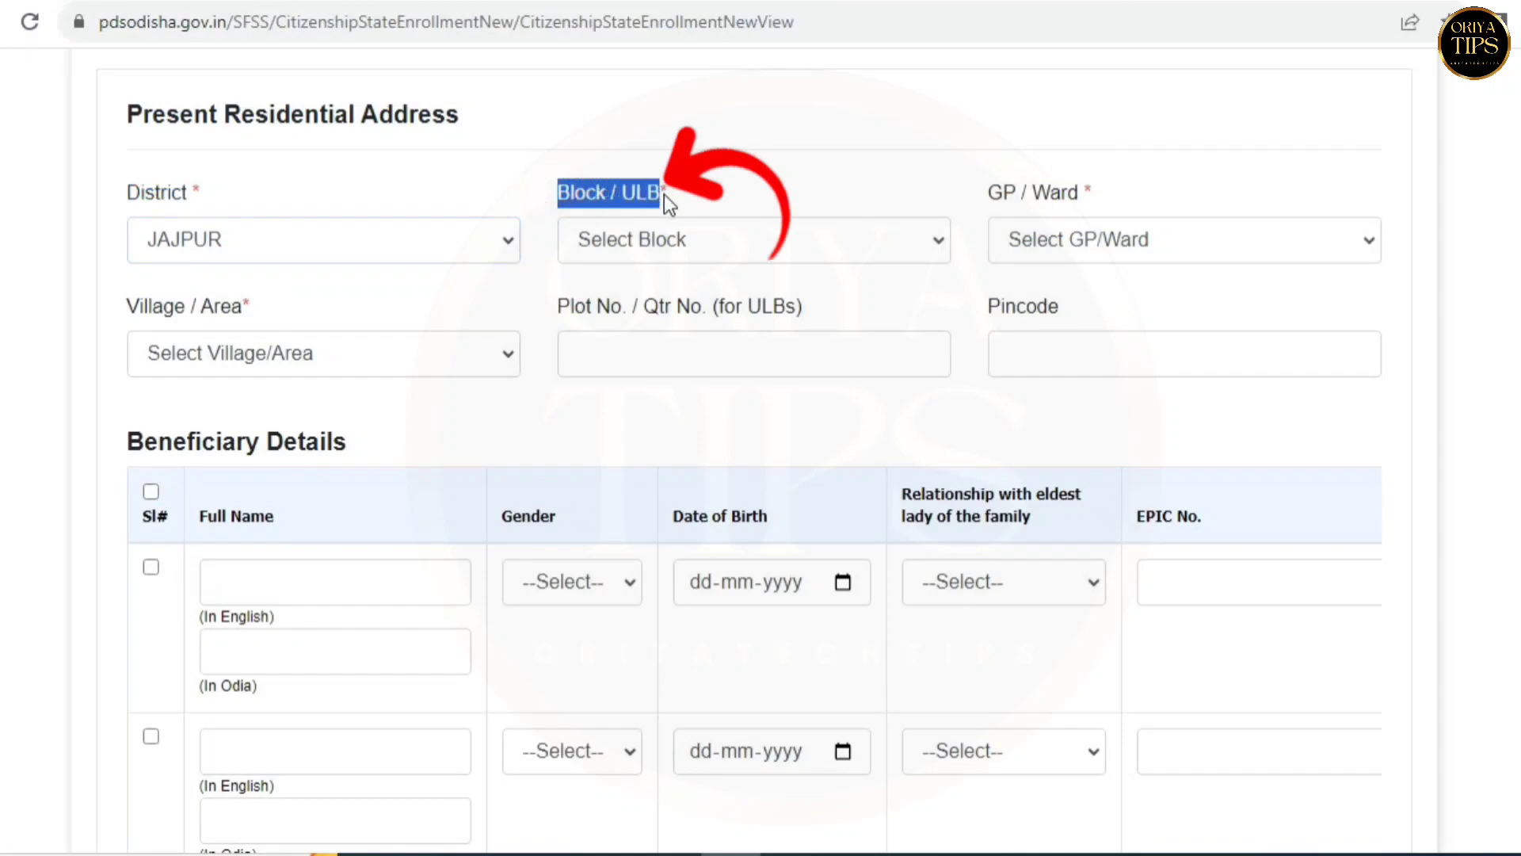
pyautogui.click(648, 242)
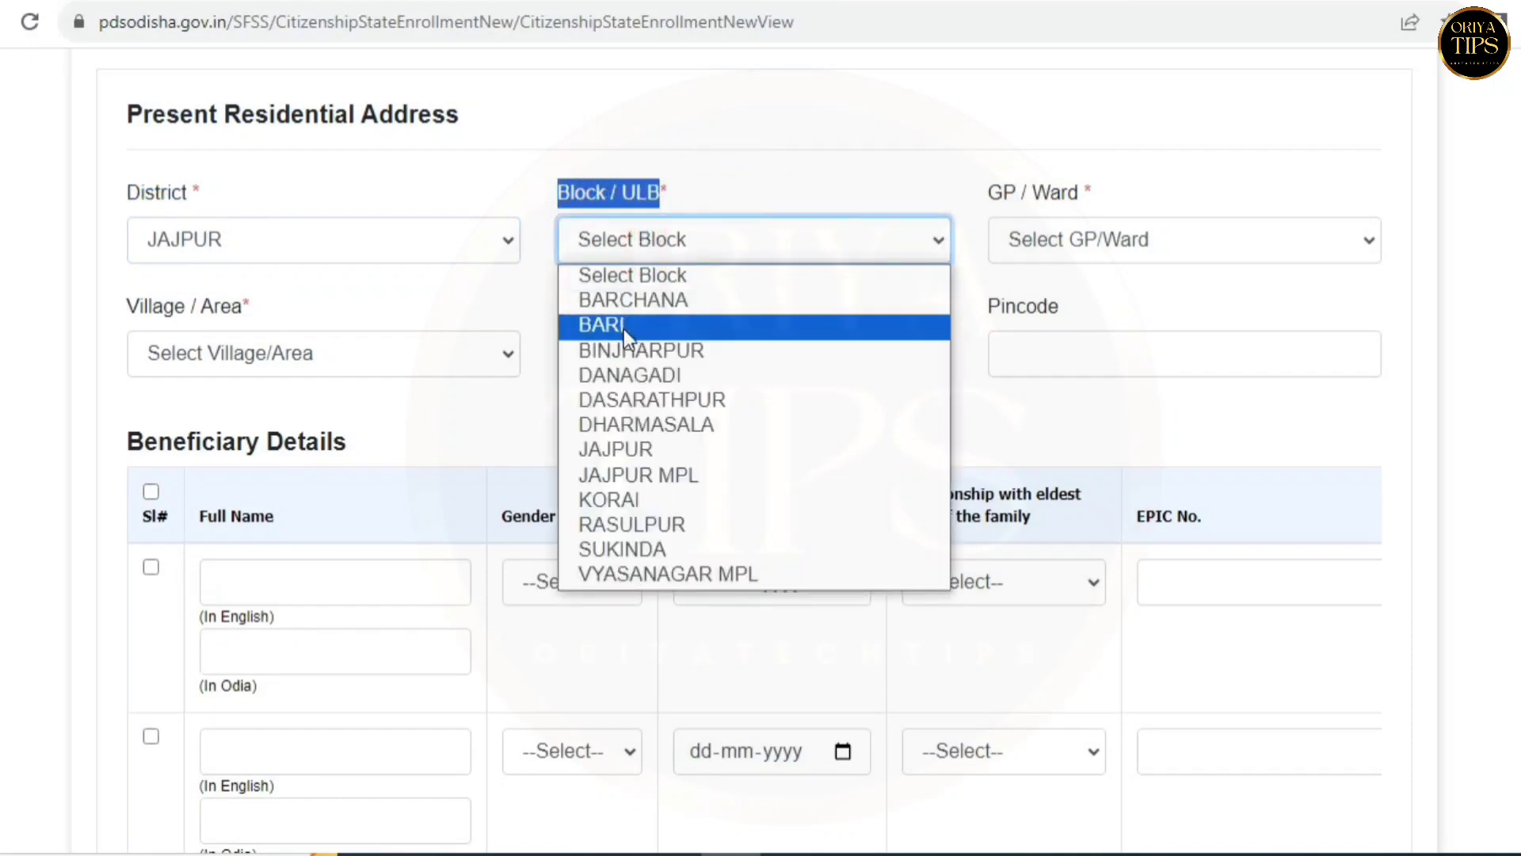
pyautogui.click(621, 448)
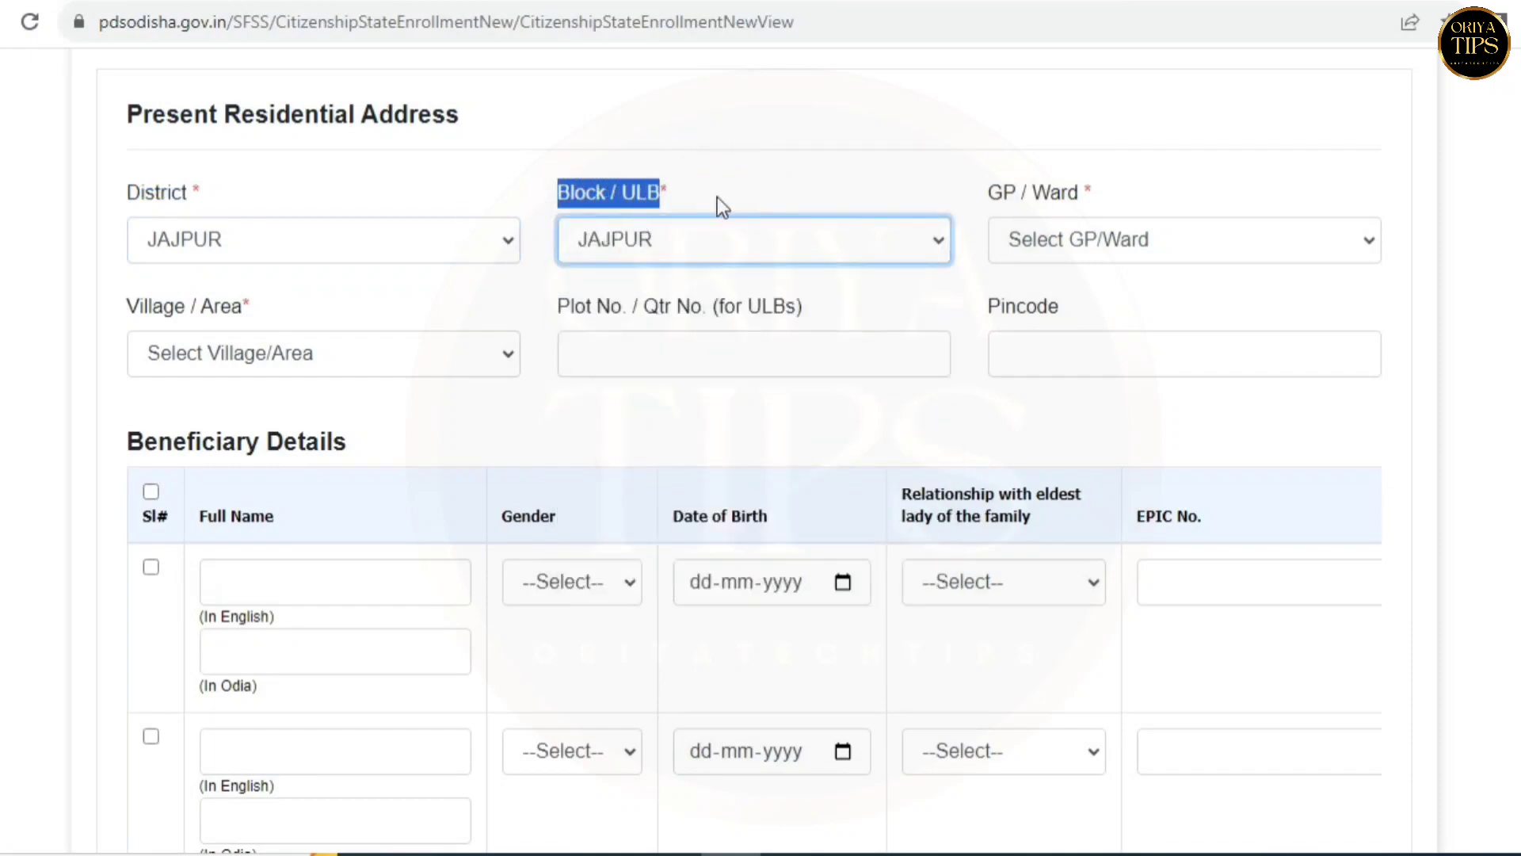
# Step: Select the applicant's GP/Ward and village/area in the present residential address
pyautogui.click(1053, 240)
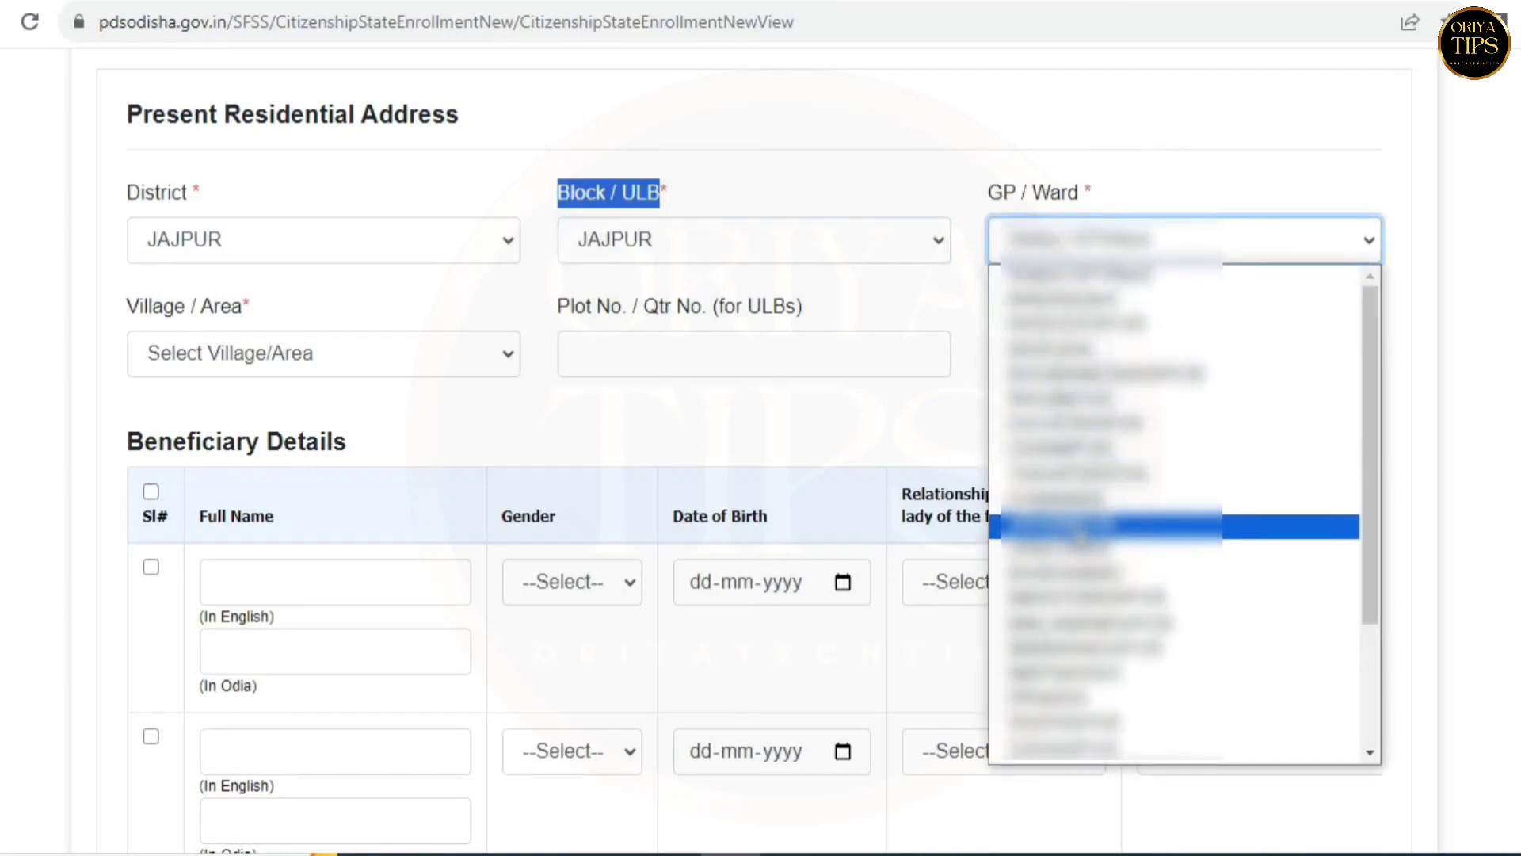
pyautogui.click(1093, 524)
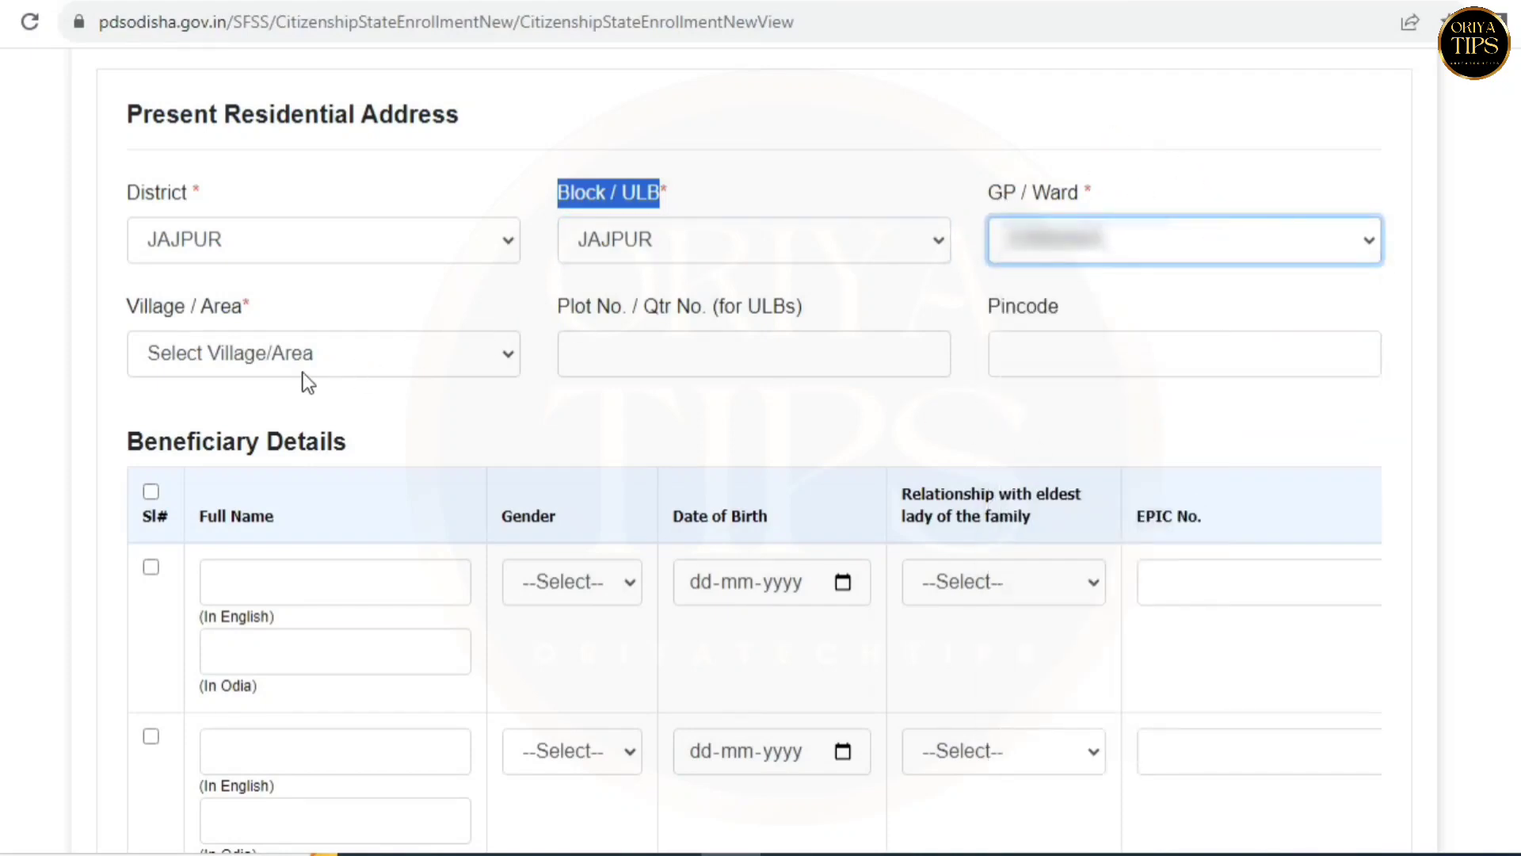
pyautogui.tripleClick(136, 317)
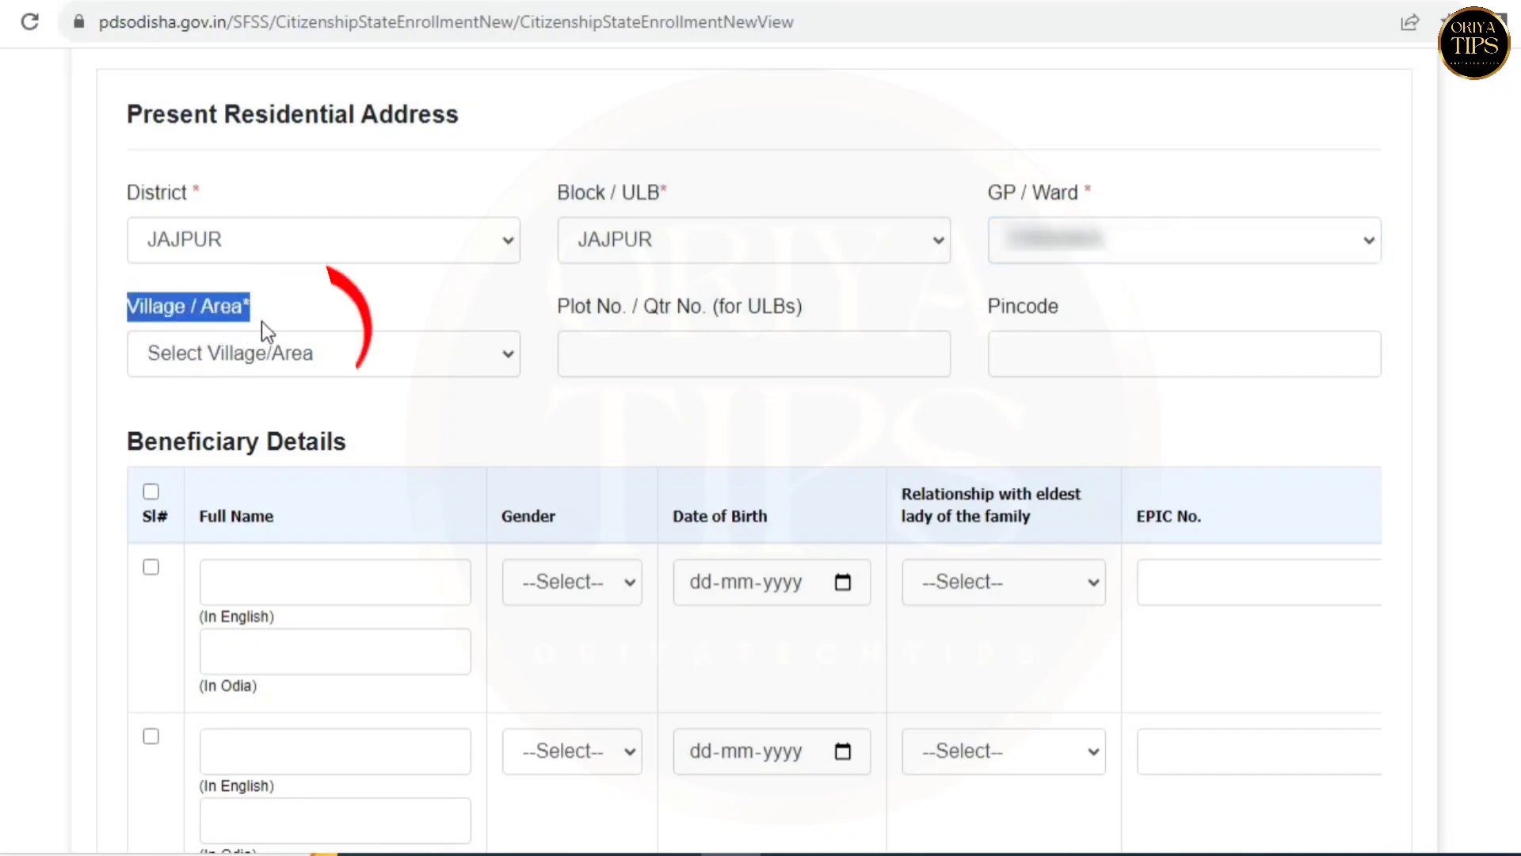
pyautogui.click(261, 353)
pyautogui.click(293, 434)
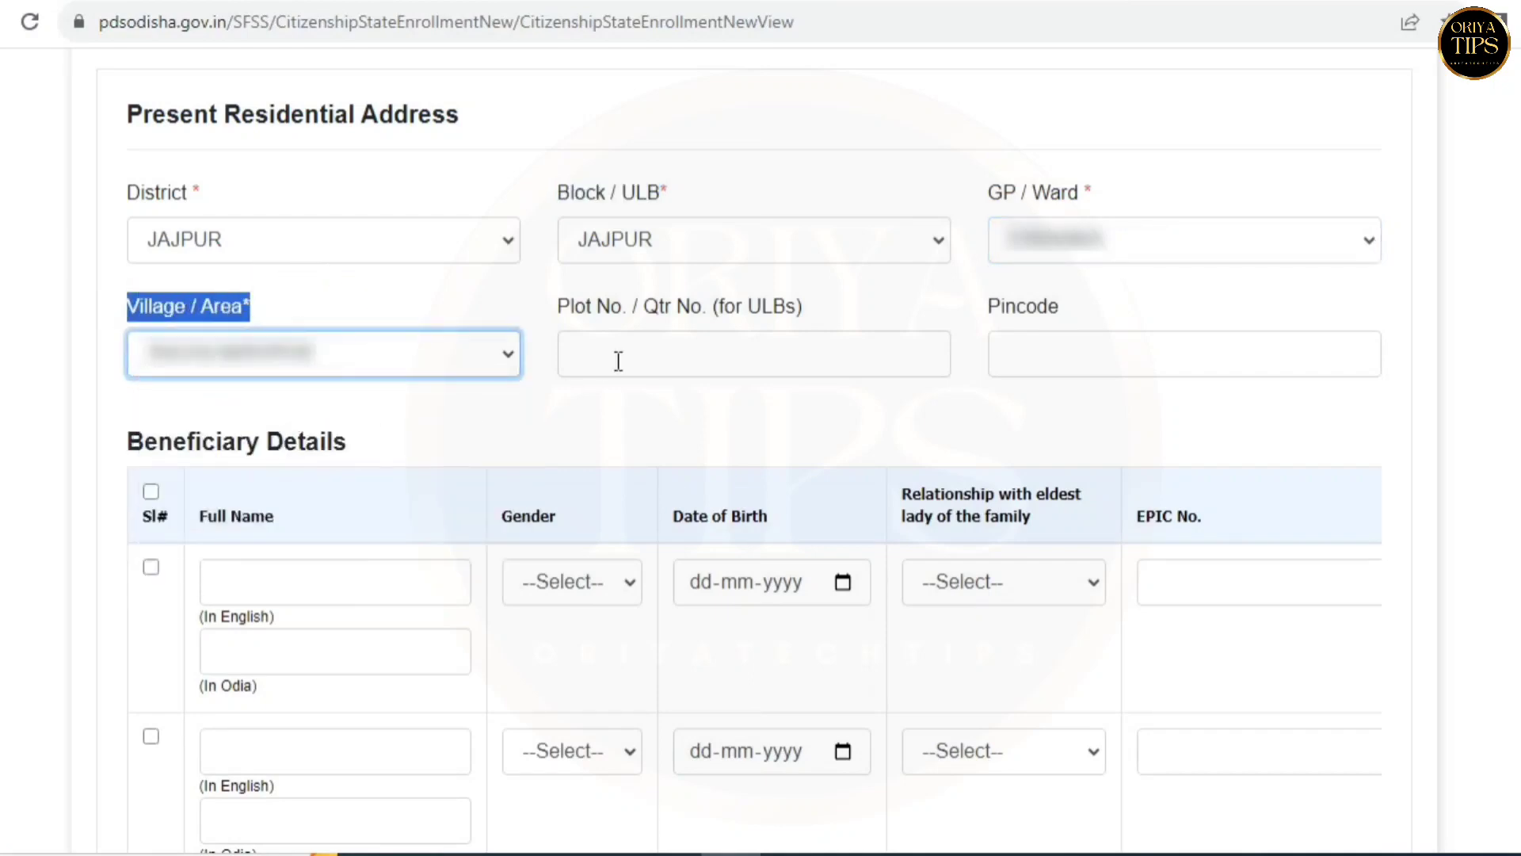
# Step: Look at the plot number and pincode fields of the residential address without filling them in
pyautogui.moveTo(560, 306); pyautogui.dragTo(639, 312)
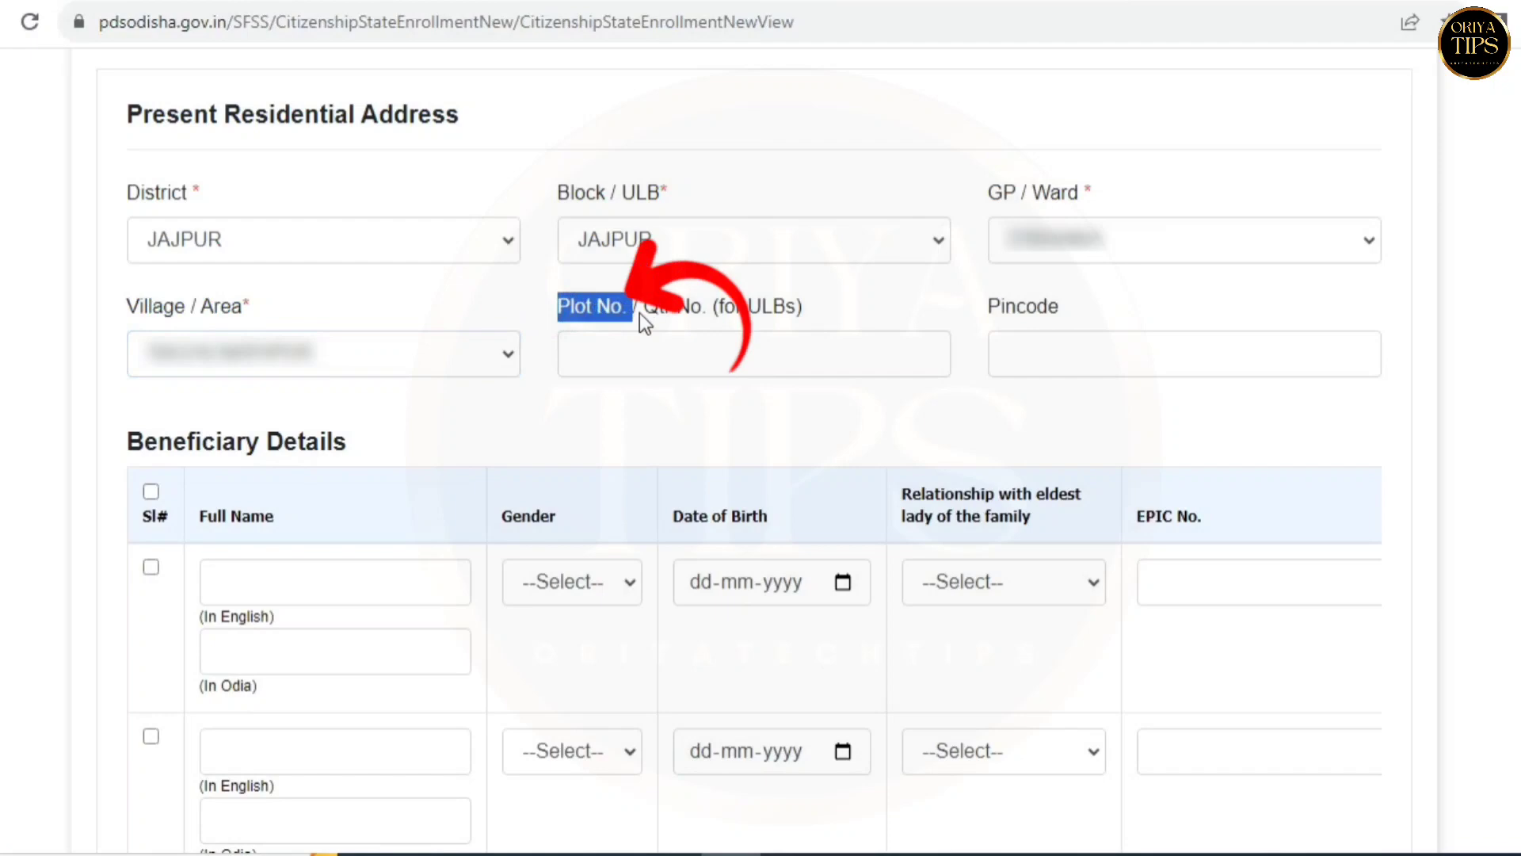
pyautogui.click(644, 360)
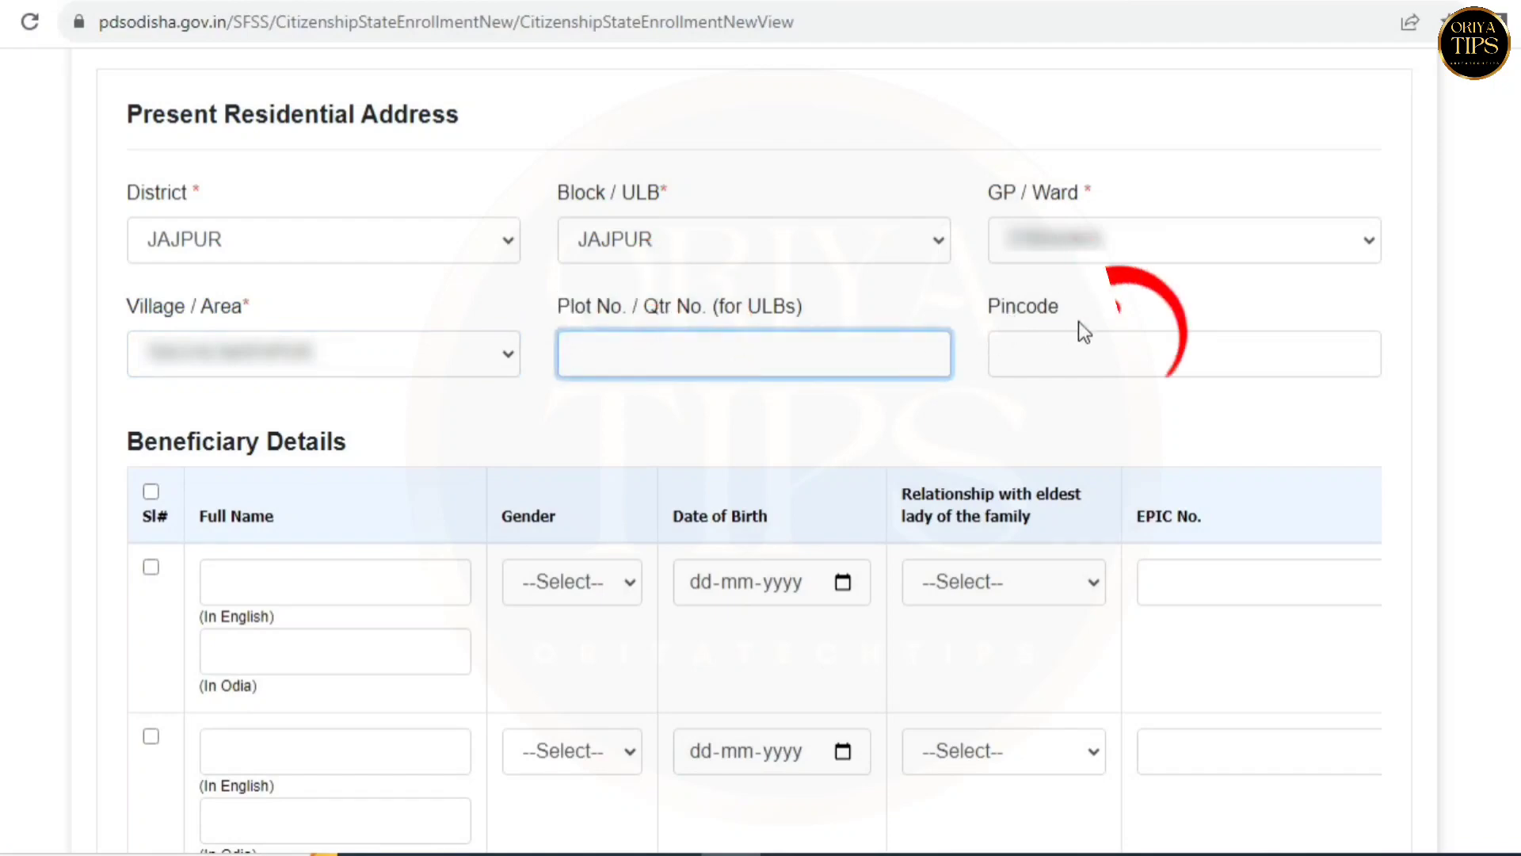
pyautogui.click(1098, 364)
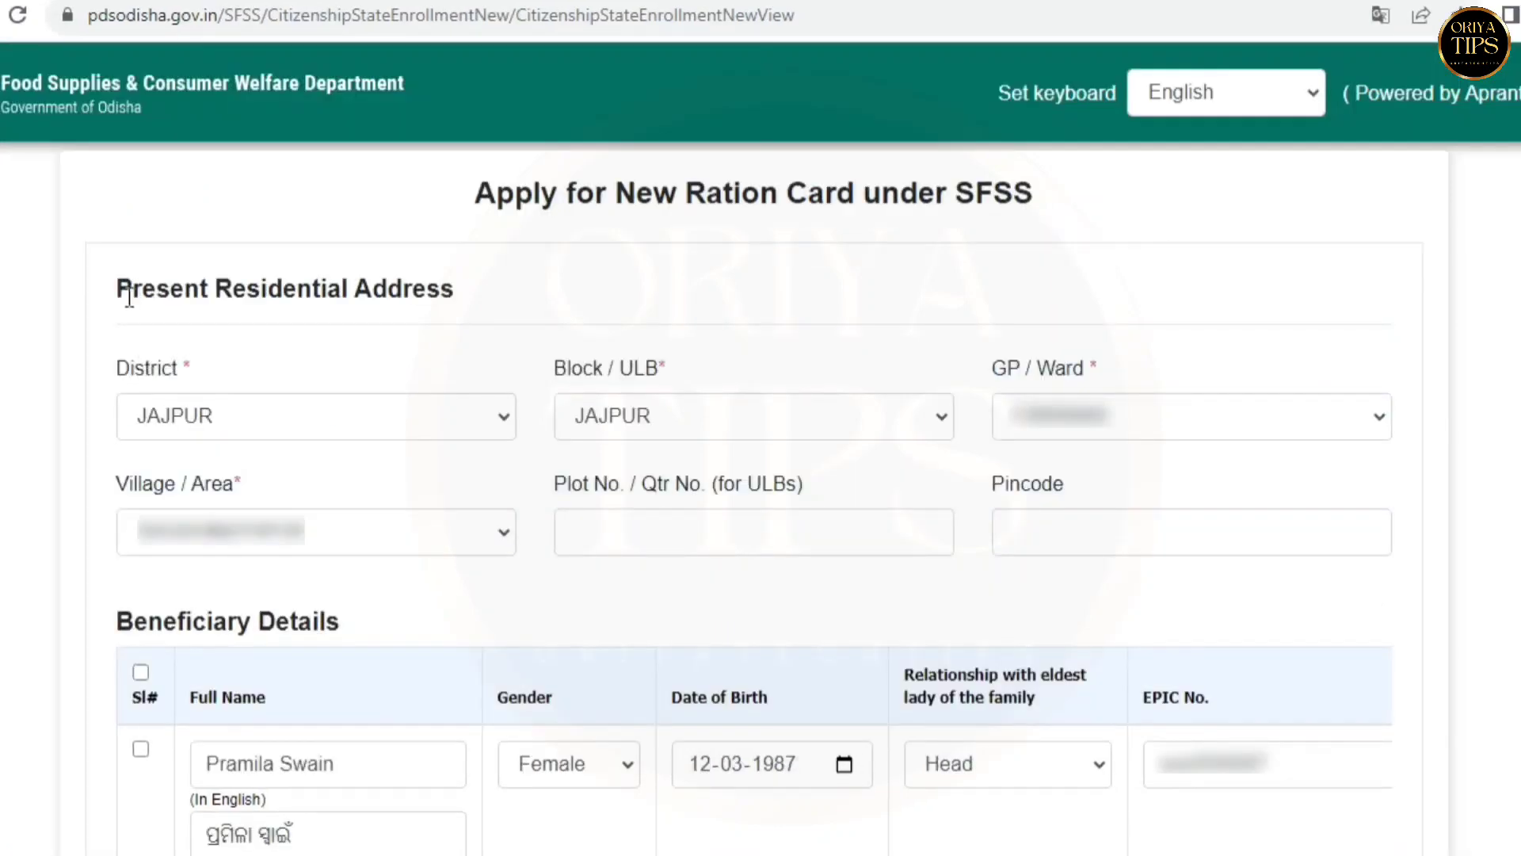
# Step: Review the residential address and beneficiary details, checking the first beneficiary's full name in English
pyautogui.moveTo(117, 289); pyautogui.dragTo(540, 285)
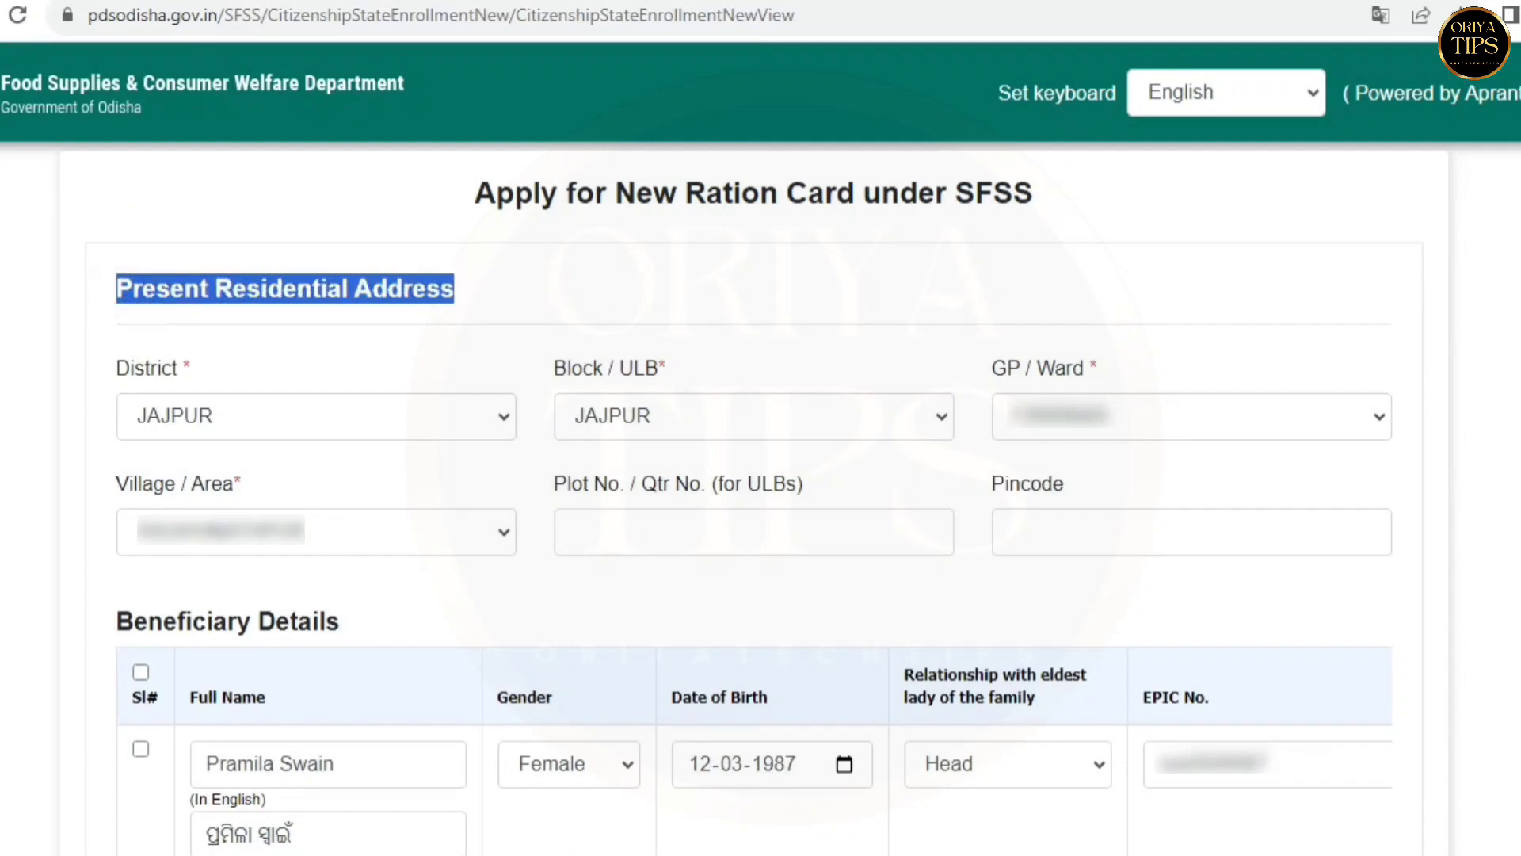
pyautogui.scroll(-7, 761, 444)
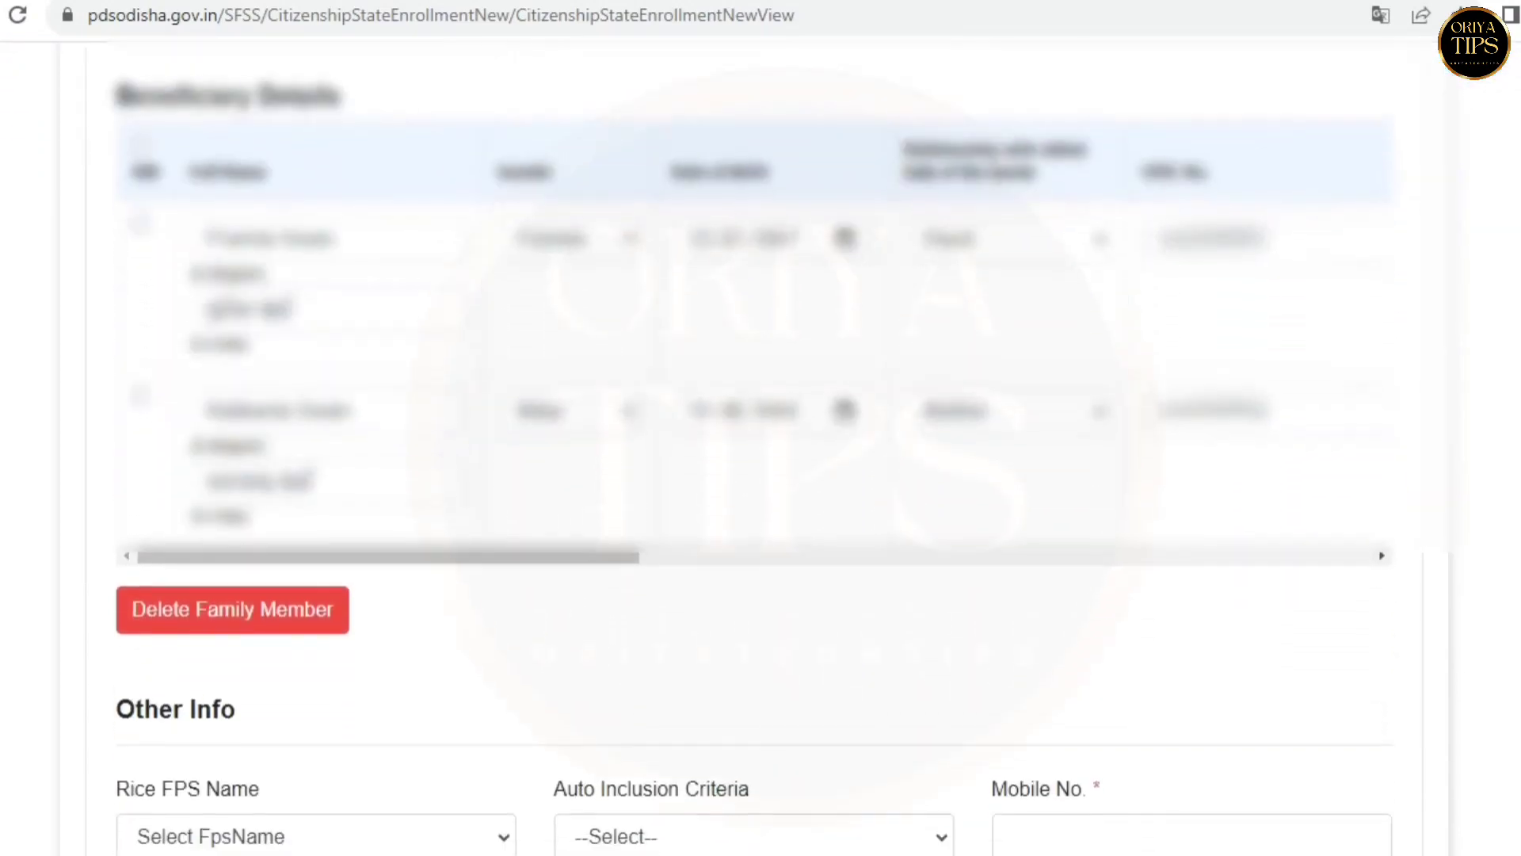
pyautogui.moveTo(118, 81); pyautogui.dragTo(360, 95)
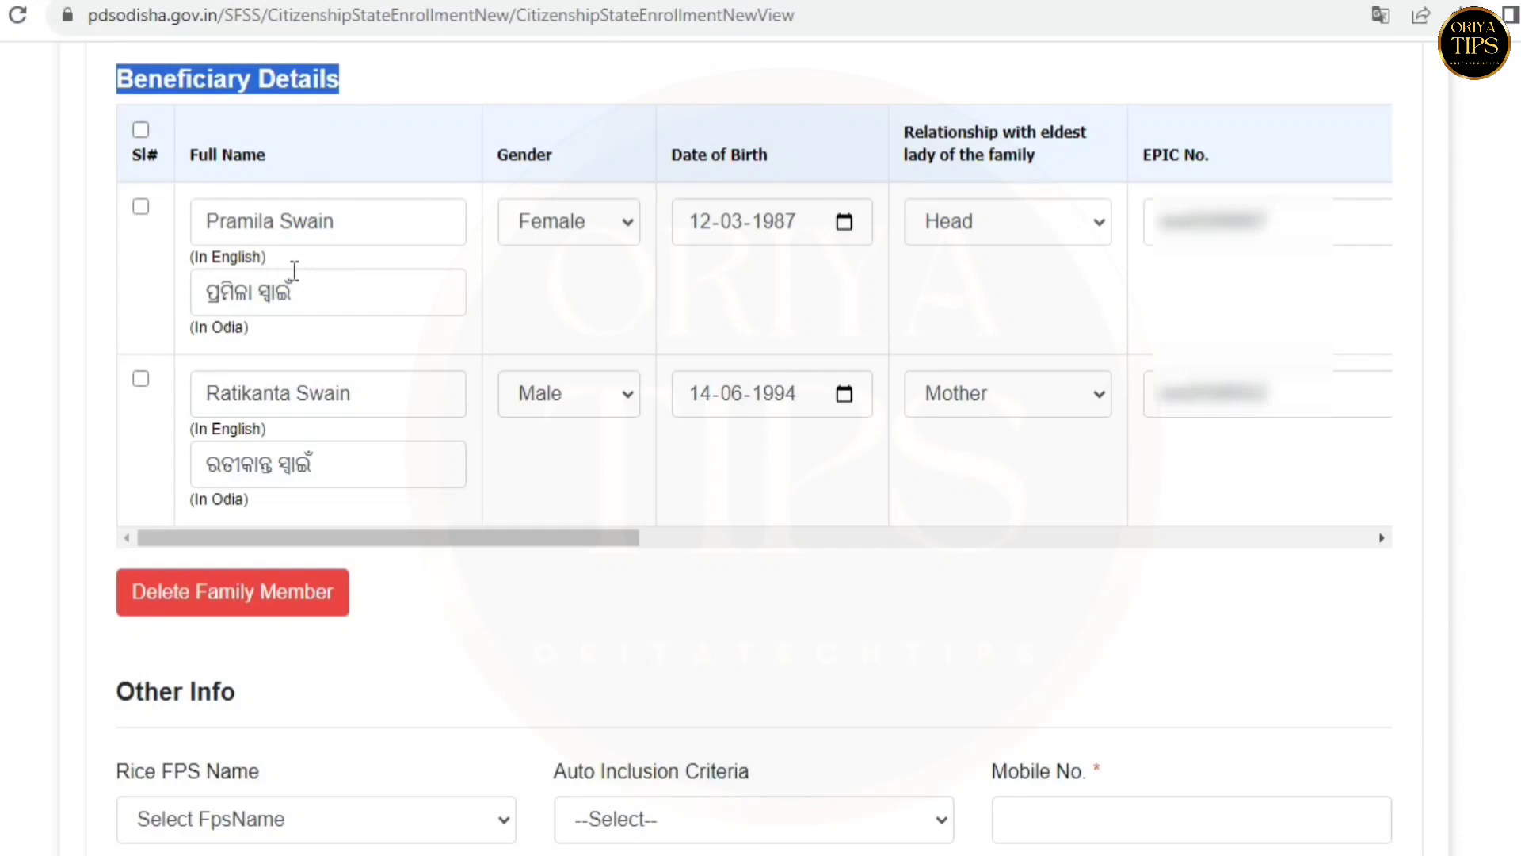
pyautogui.moveTo(190, 155); pyautogui.dragTo(268, 171)
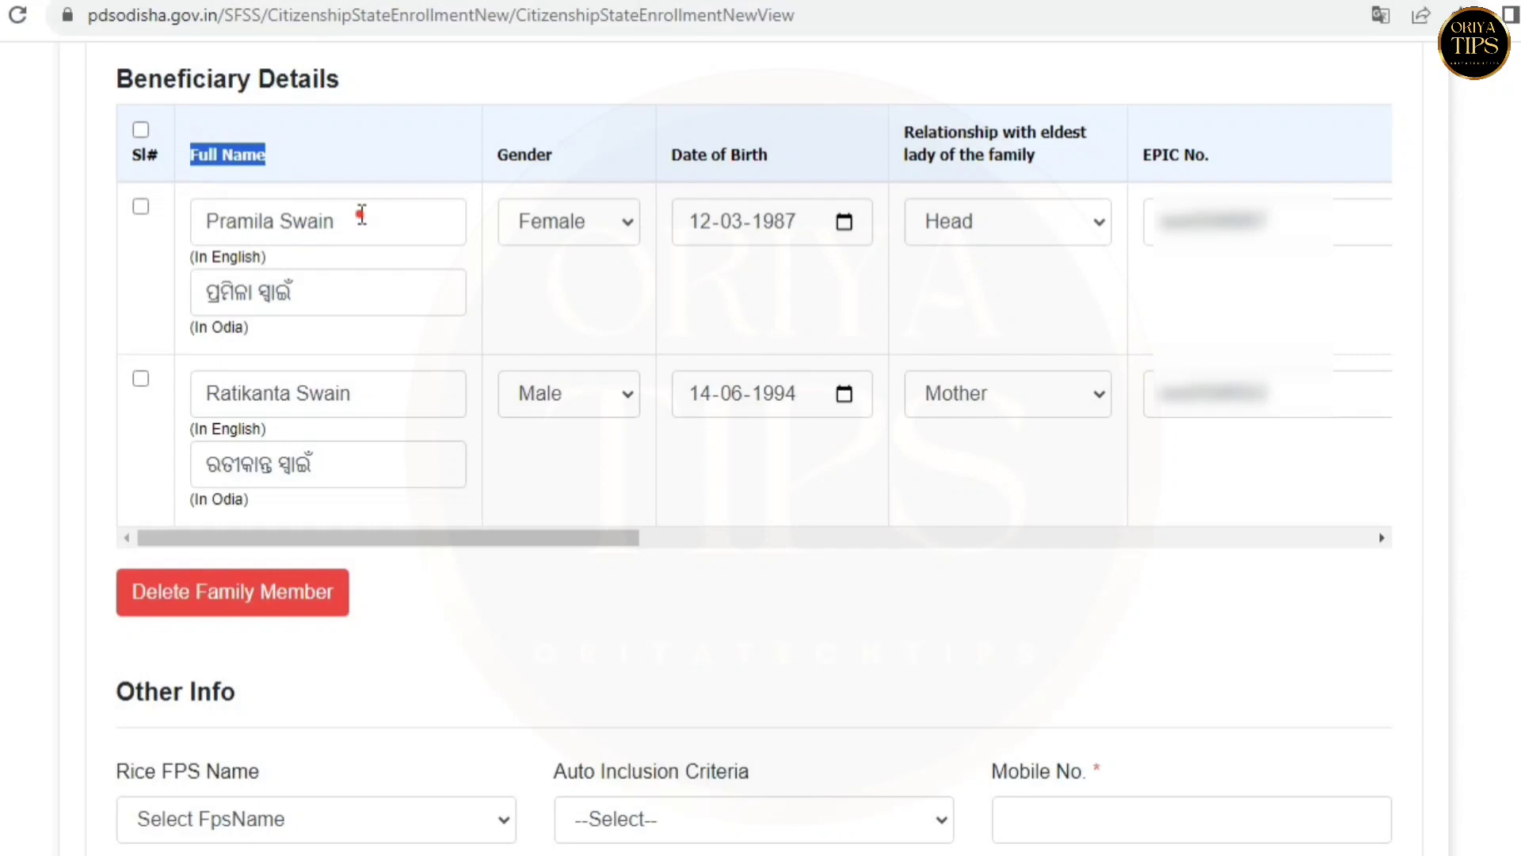
pyautogui.click(366, 214)
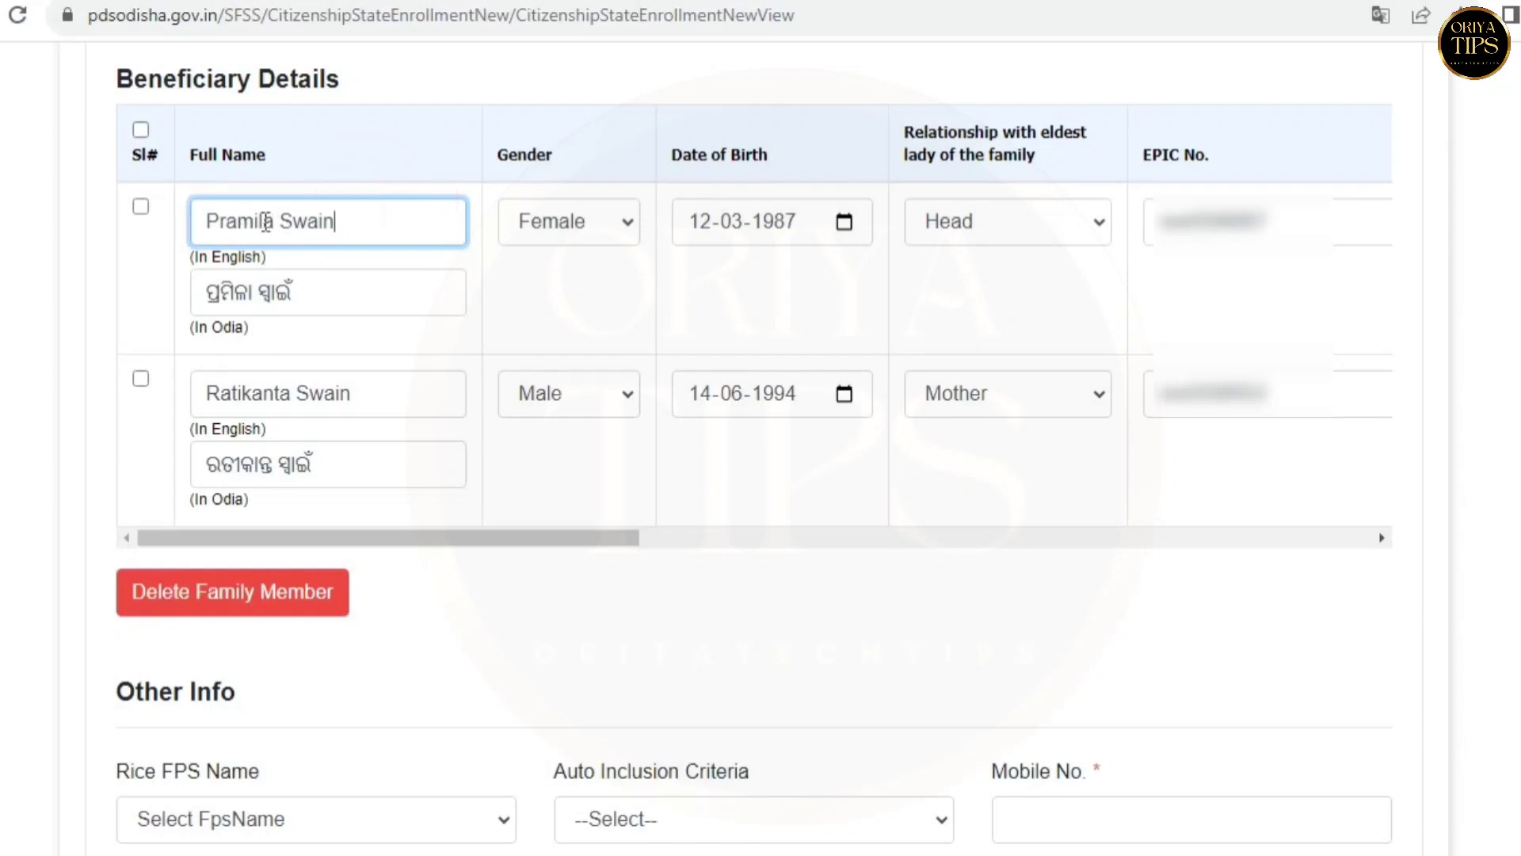
pyautogui.moveTo(208, 221); pyautogui.dragTo(354, 226)
pyautogui.click(357, 225)
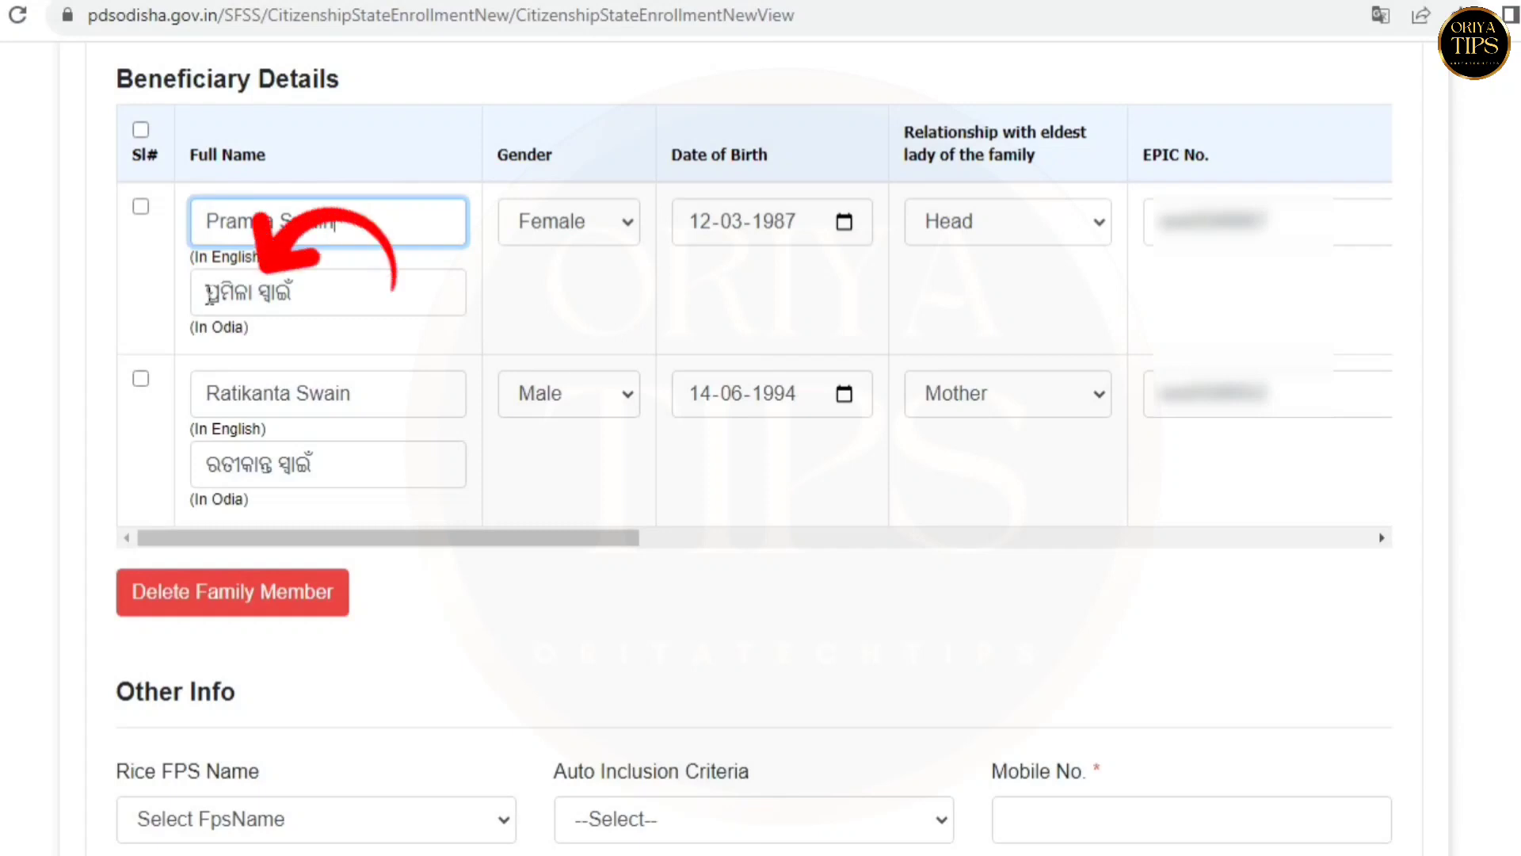
# Step: Retype the last character of the first beneficiary's full name in Odia
pyautogui.moveTo(208, 292); pyautogui.dragTo(317, 295)
pyautogui.click(319, 293)
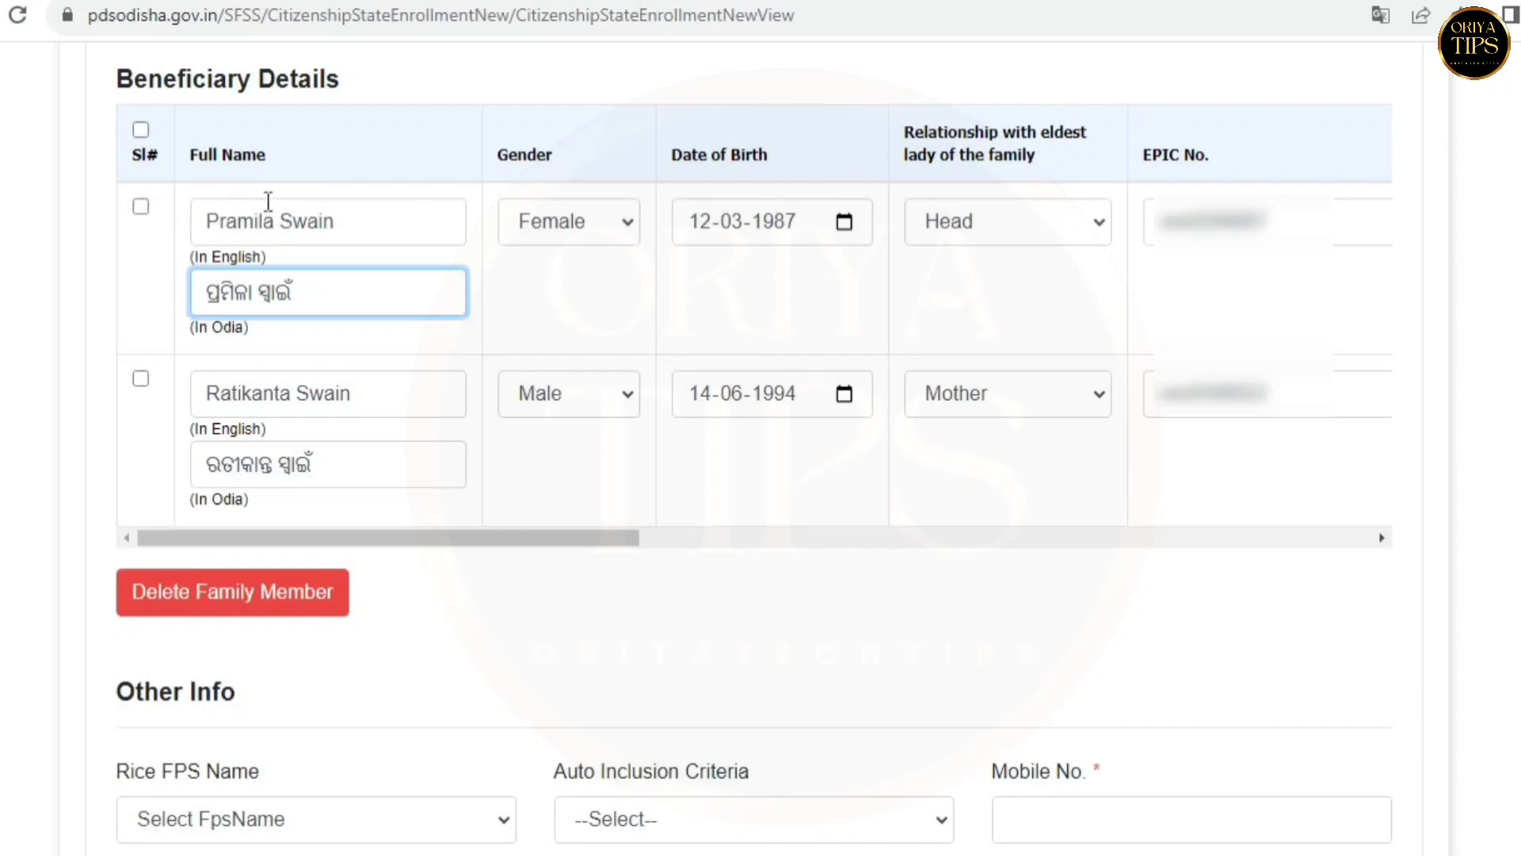
pyautogui.press('BackSpace')
pyautogui.write('ଁ')
# Step: Set the first beneficiary's gender to Female and go to the date of birth field
pyautogui.moveTo(498, 155); pyautogui.dragTo(555, 157)
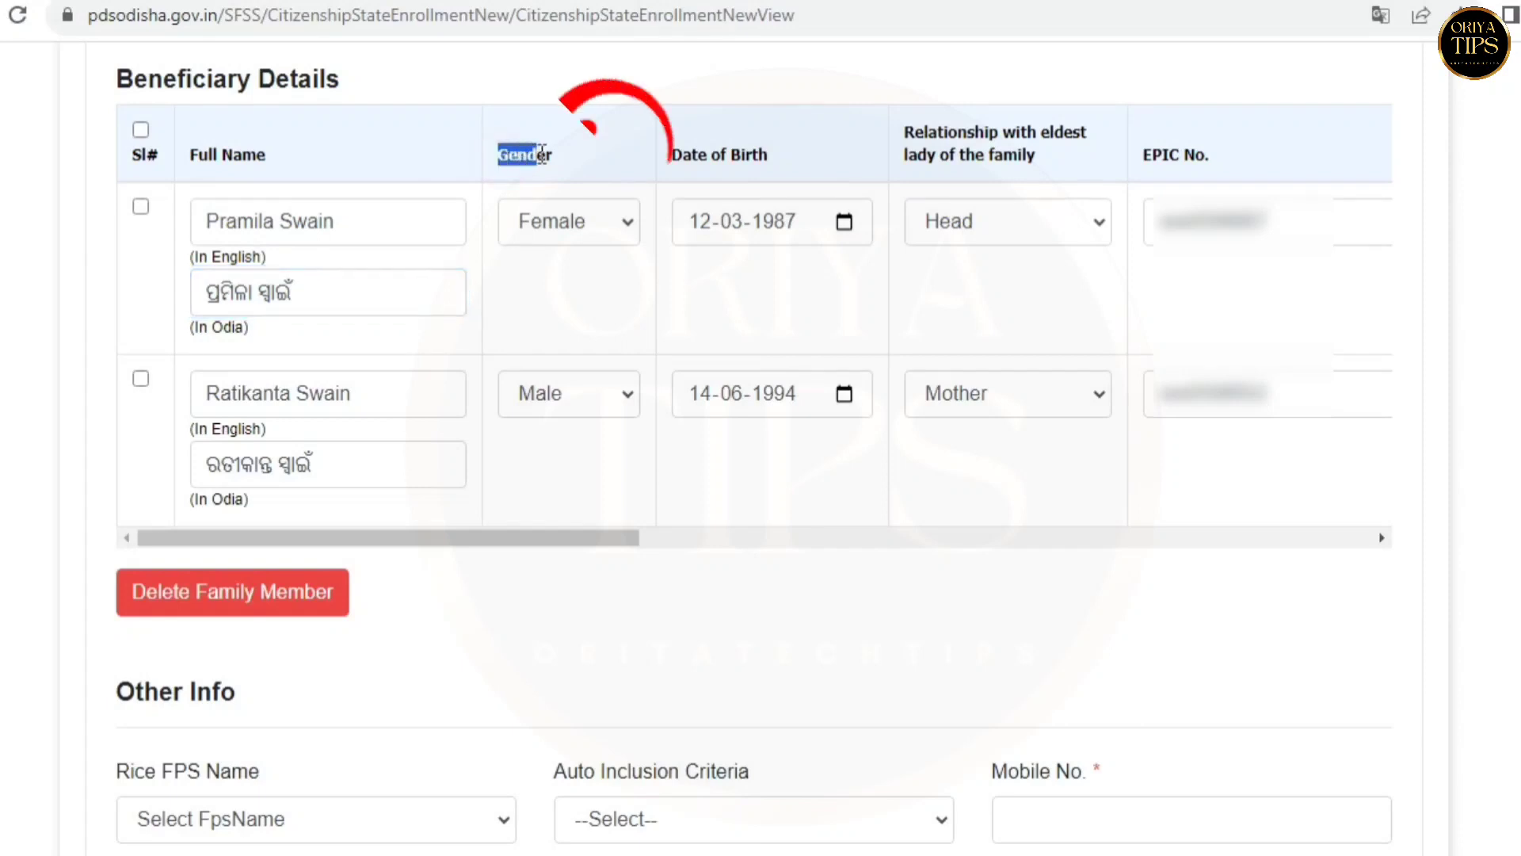
pyautogui.click(560, 225)
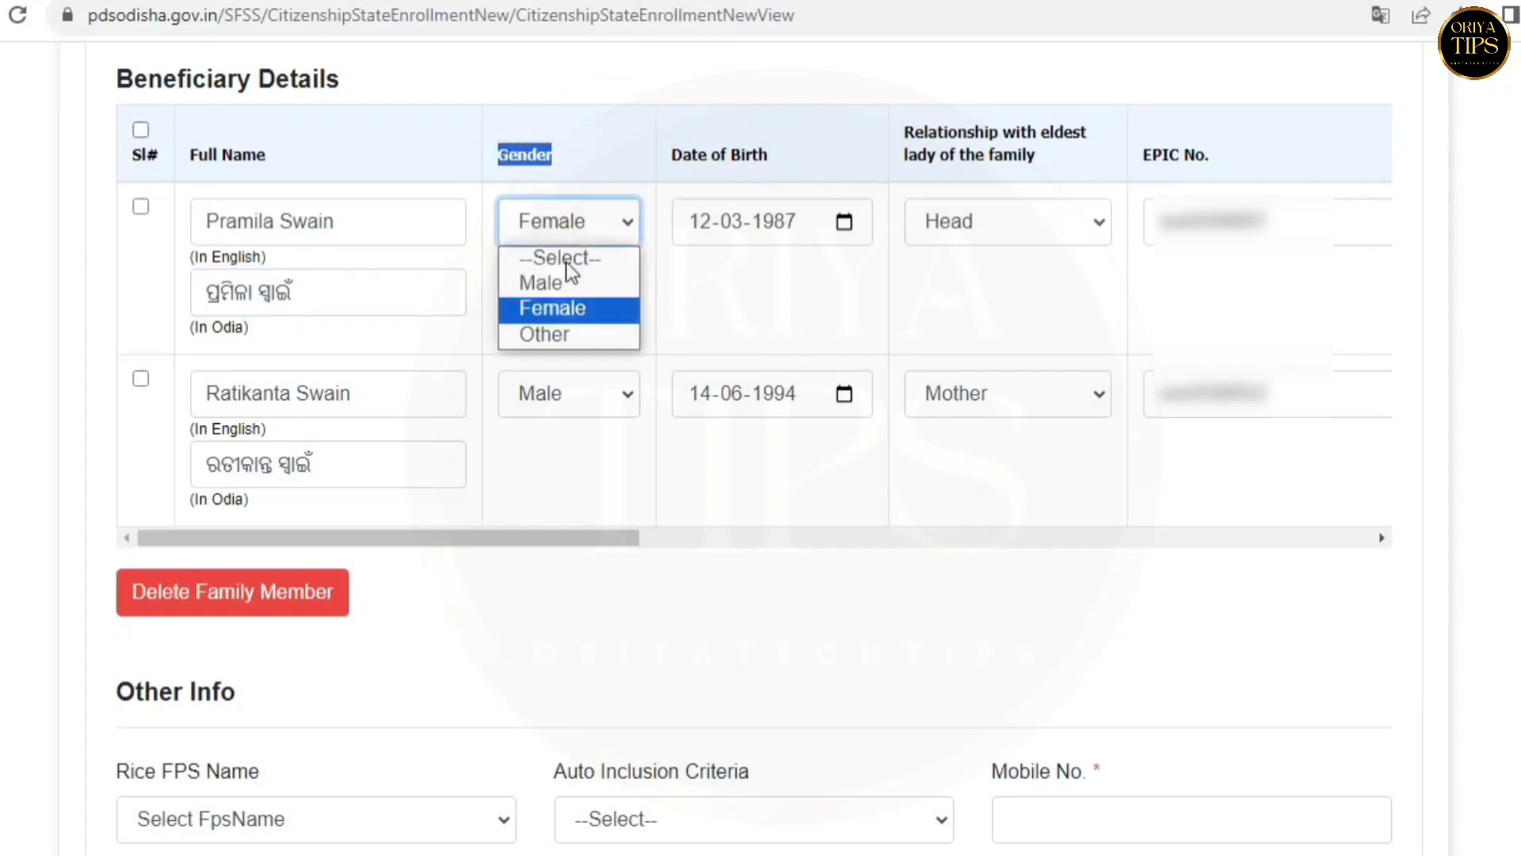
pyautogui.click(572, 311)
pyautogui.moveTo(672, 156); pyautogui.dragTo(770, 157)
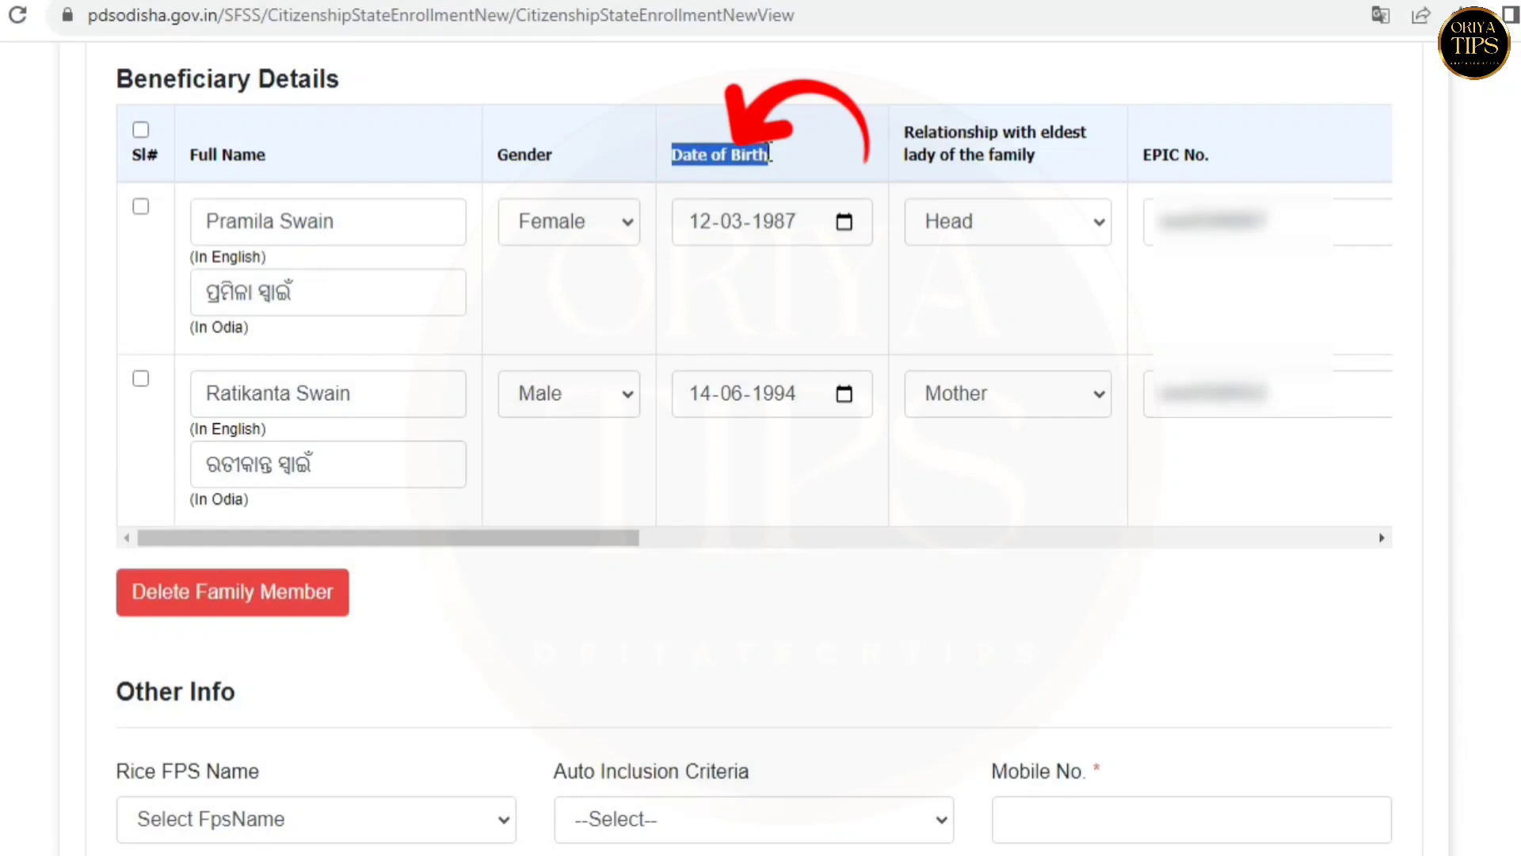
pyautogui.click(712, 241)
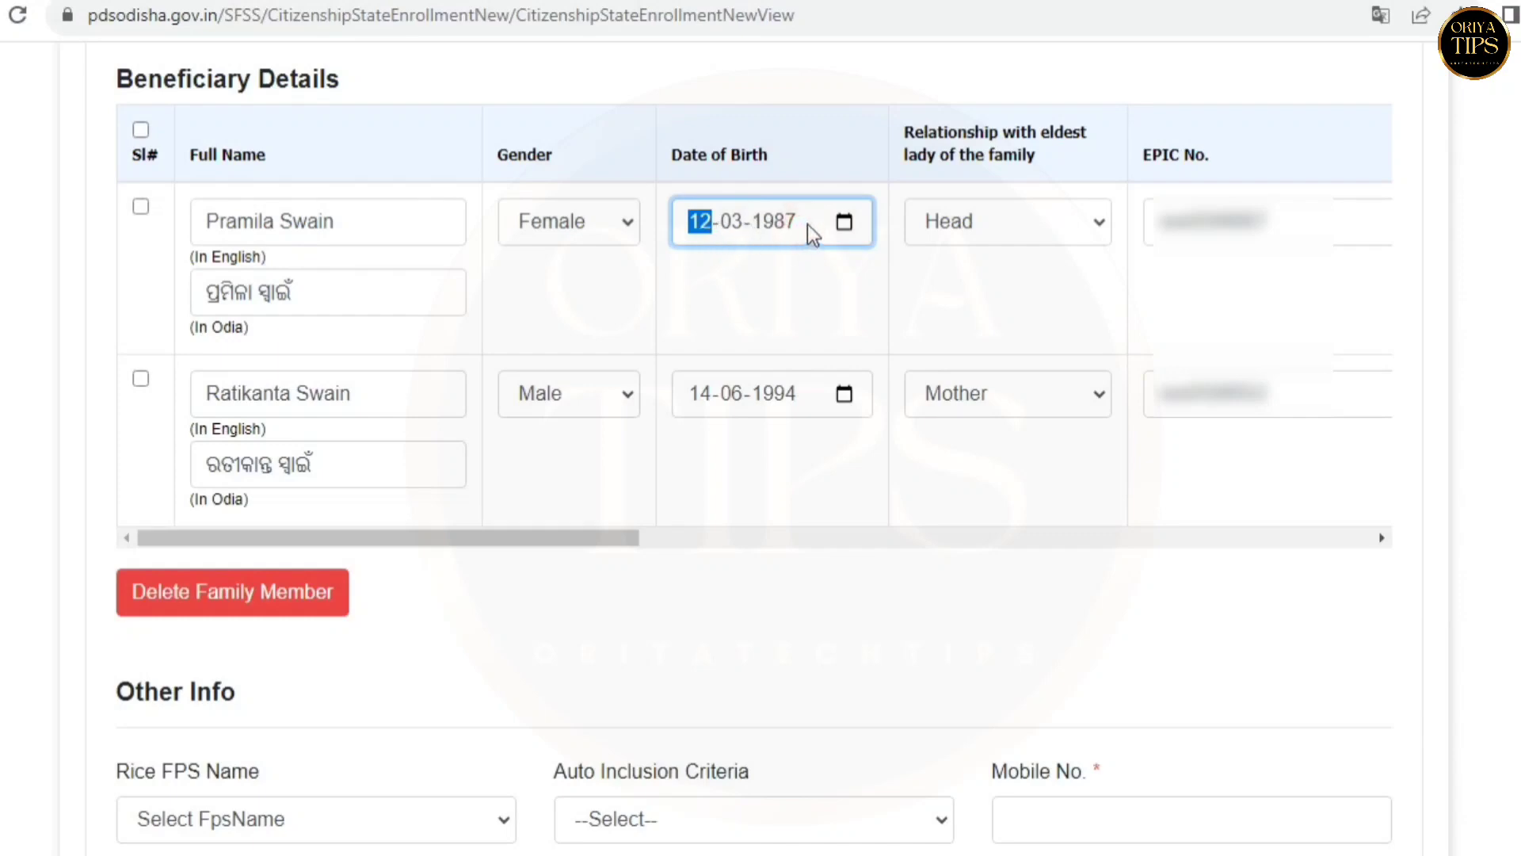
# Step: Set the first beneficiary's relationship with the eldest lady of the family to Head
pyautogui.moveTo(904, 137); pyautogui.dragTo(916, 199)
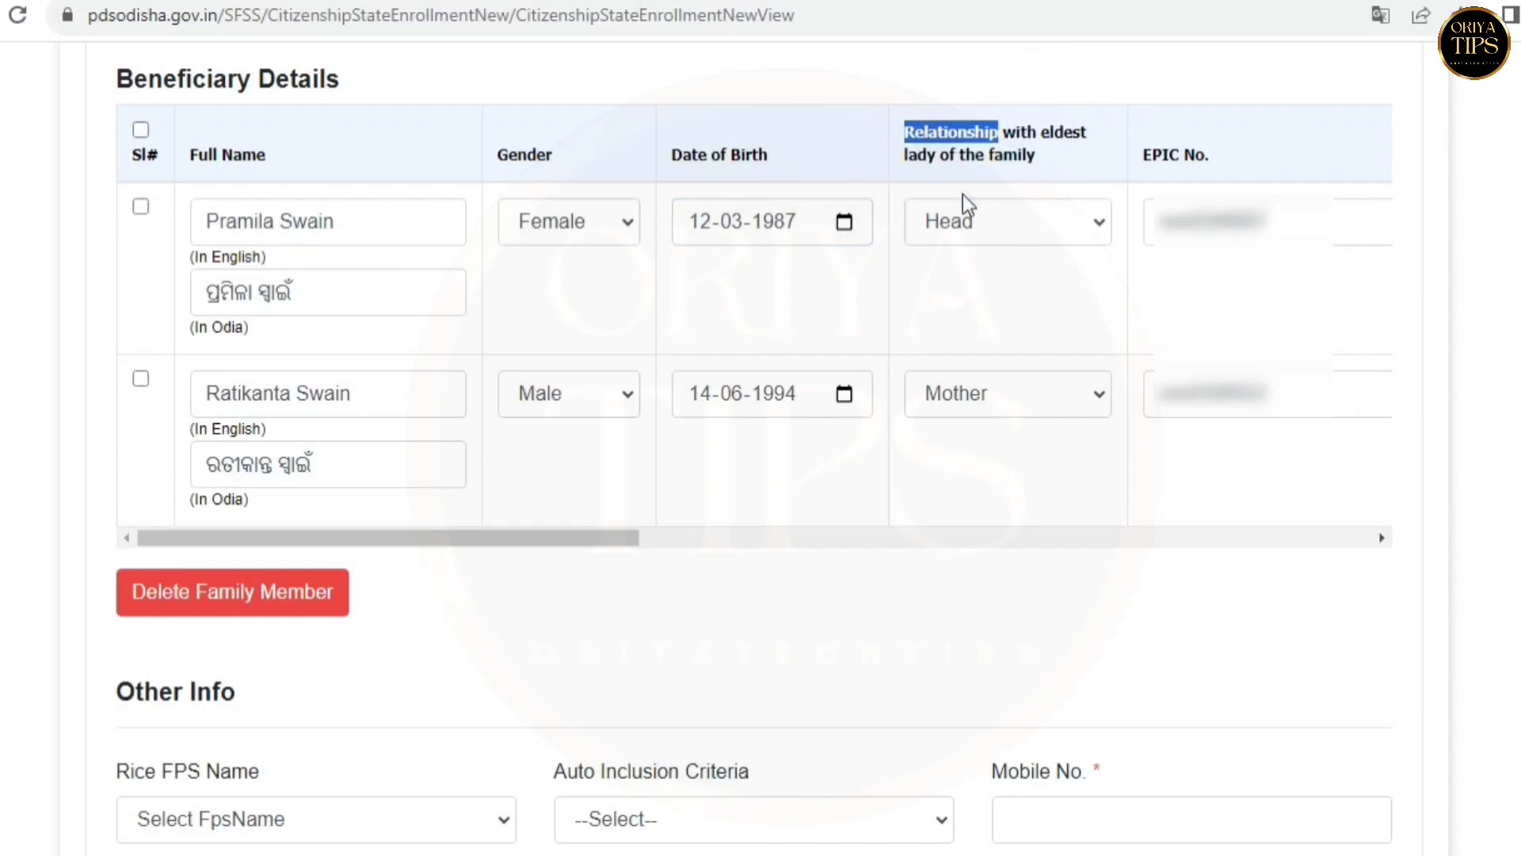
pyautogui.click(961, 228)
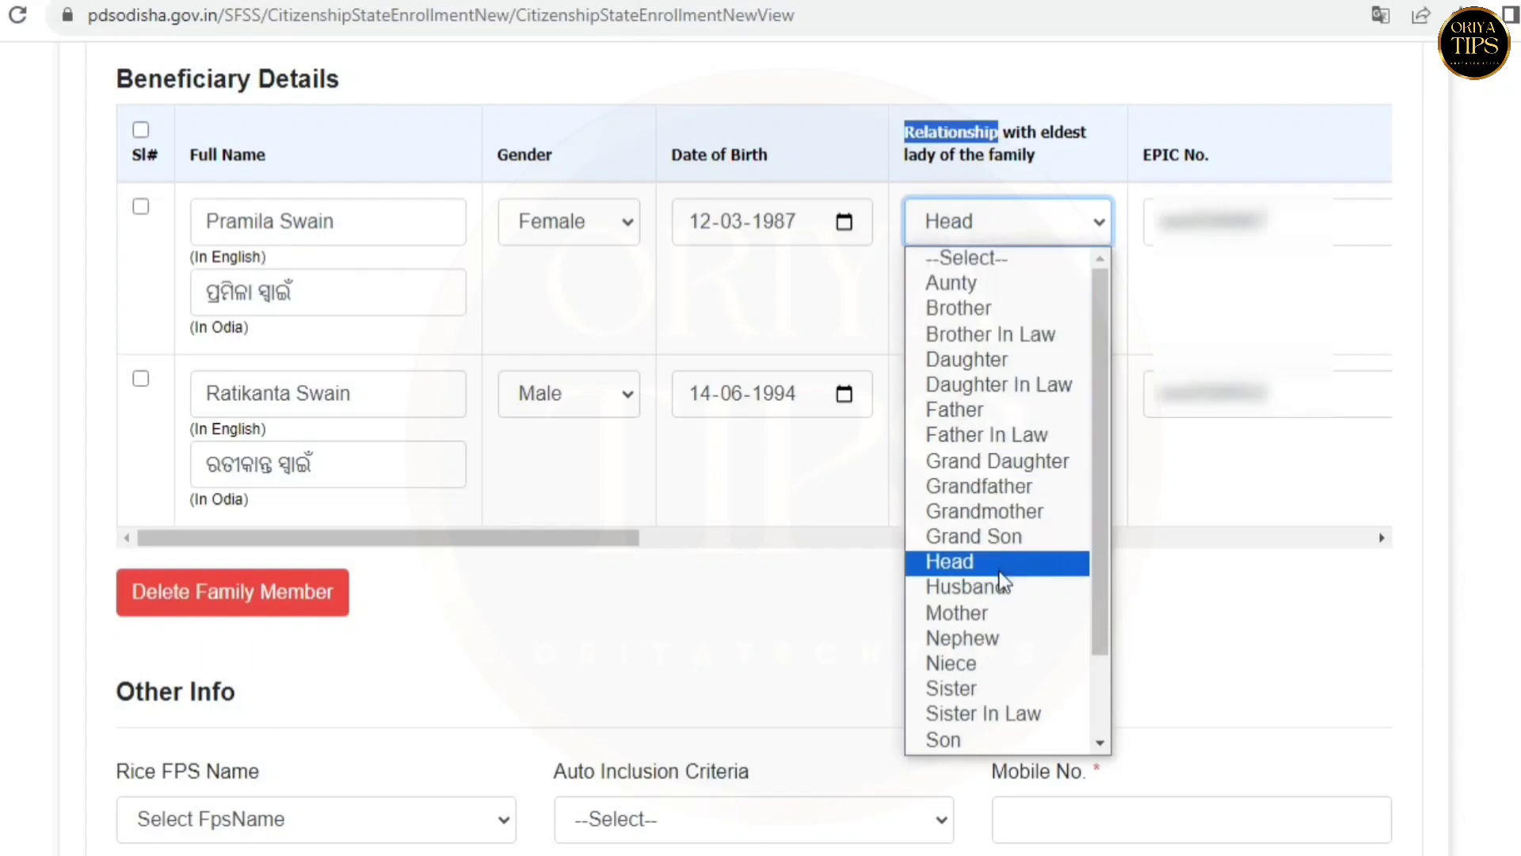
pyautogui.click(976, 564)
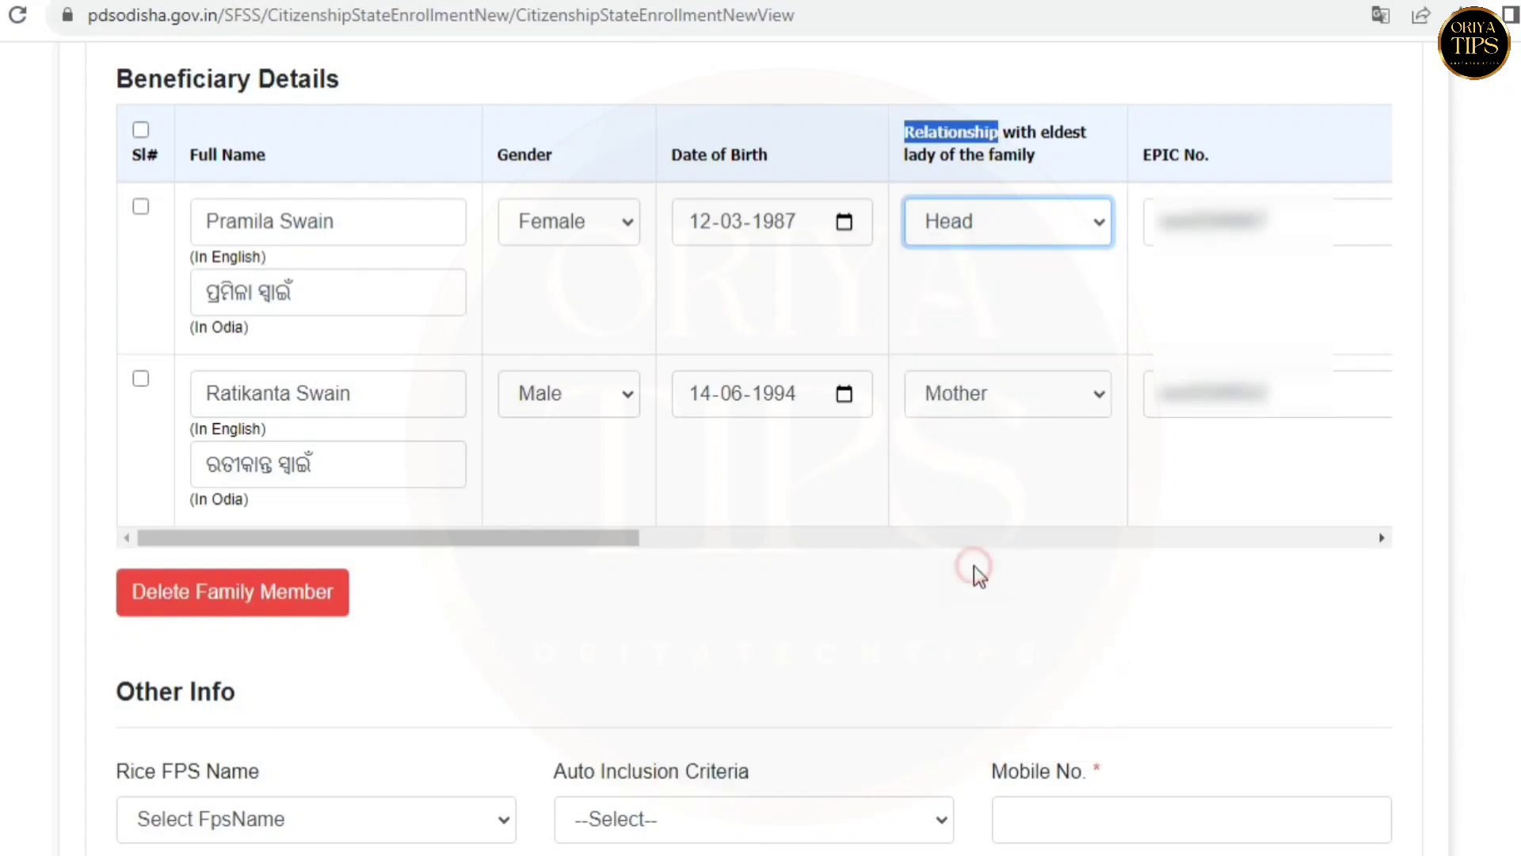
# Step: Check the EPIC number and Aadhar number entries of the first beneficiary
pyautogui.hscroll(10, 1163, 191)
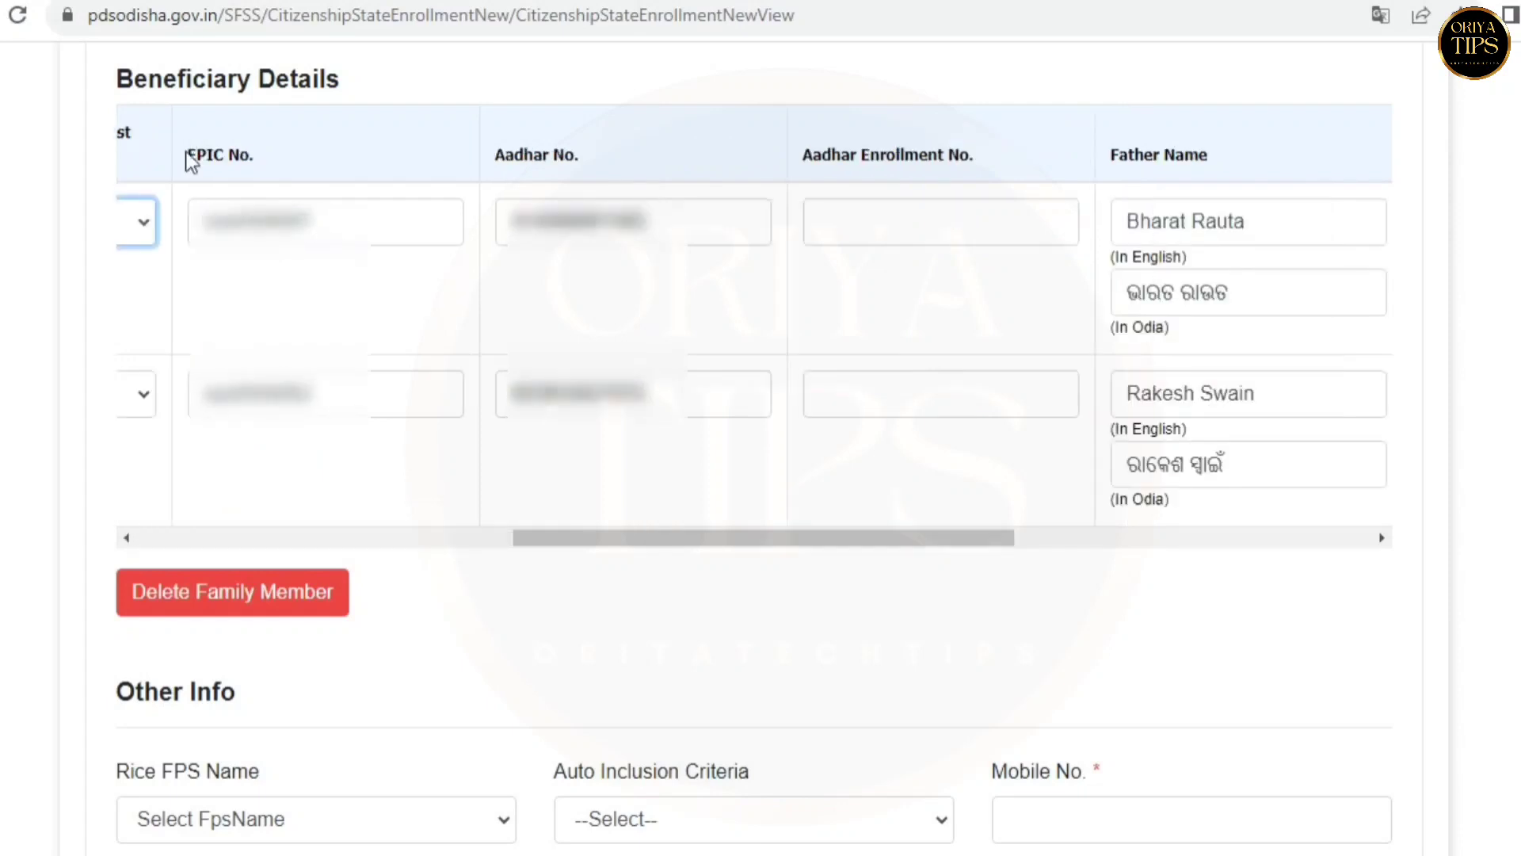
pyautogui.moveTo(187, 155); pyautogui.dragTo(262, 162)
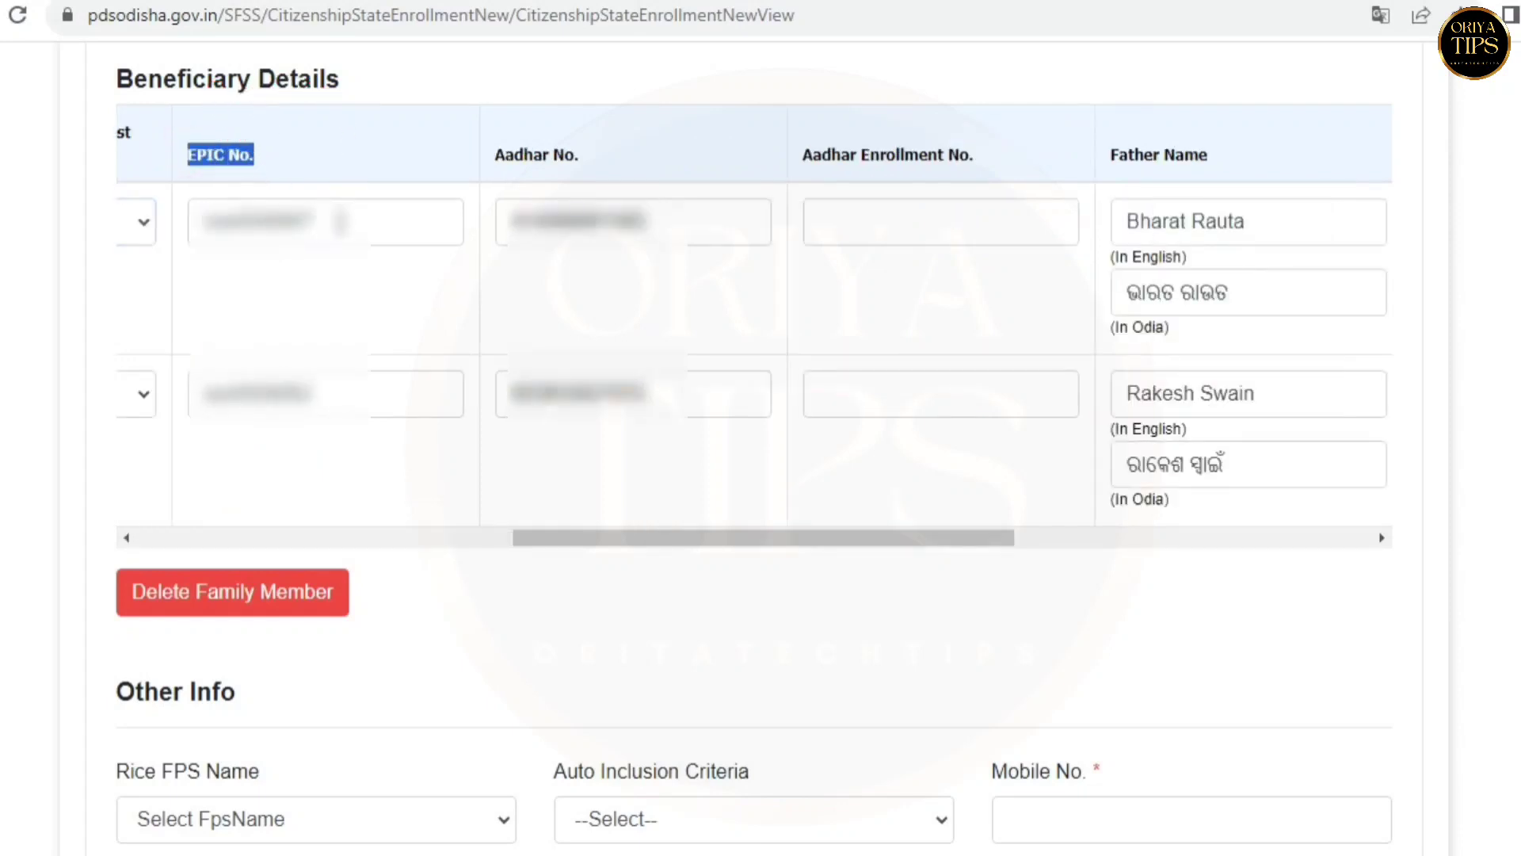
pyautogui.click(352, 220)
pyautogui.doubleClick(352, 220)
pyautogui.click(352, 220)
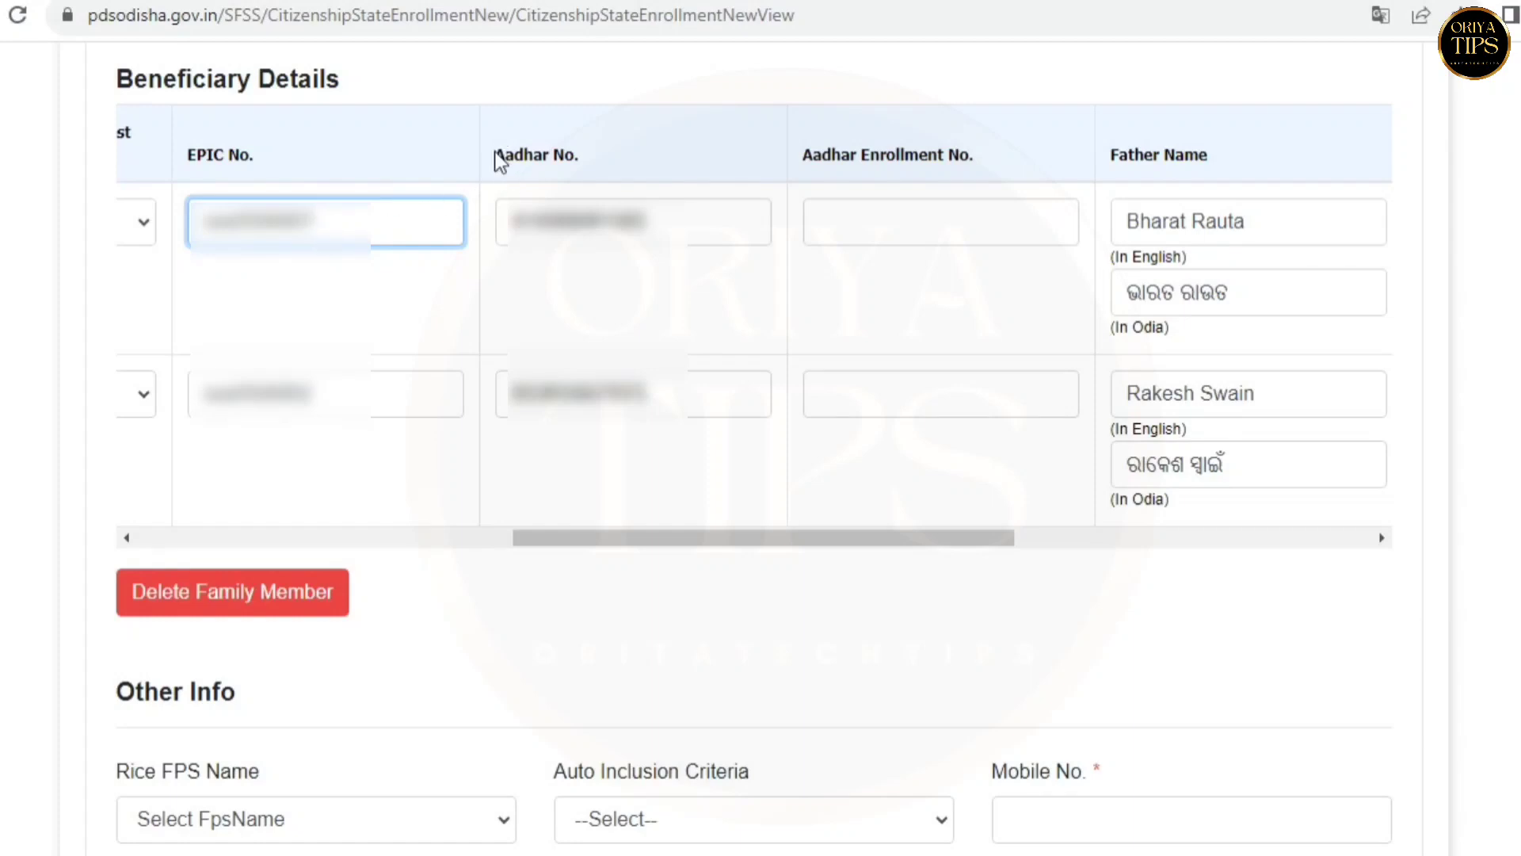
pyautogui.moveTo(497, 154); pyautogui.dragTo(580, 163)
pyautogui.click(603, 221)
pyautogui.click(603, 222)
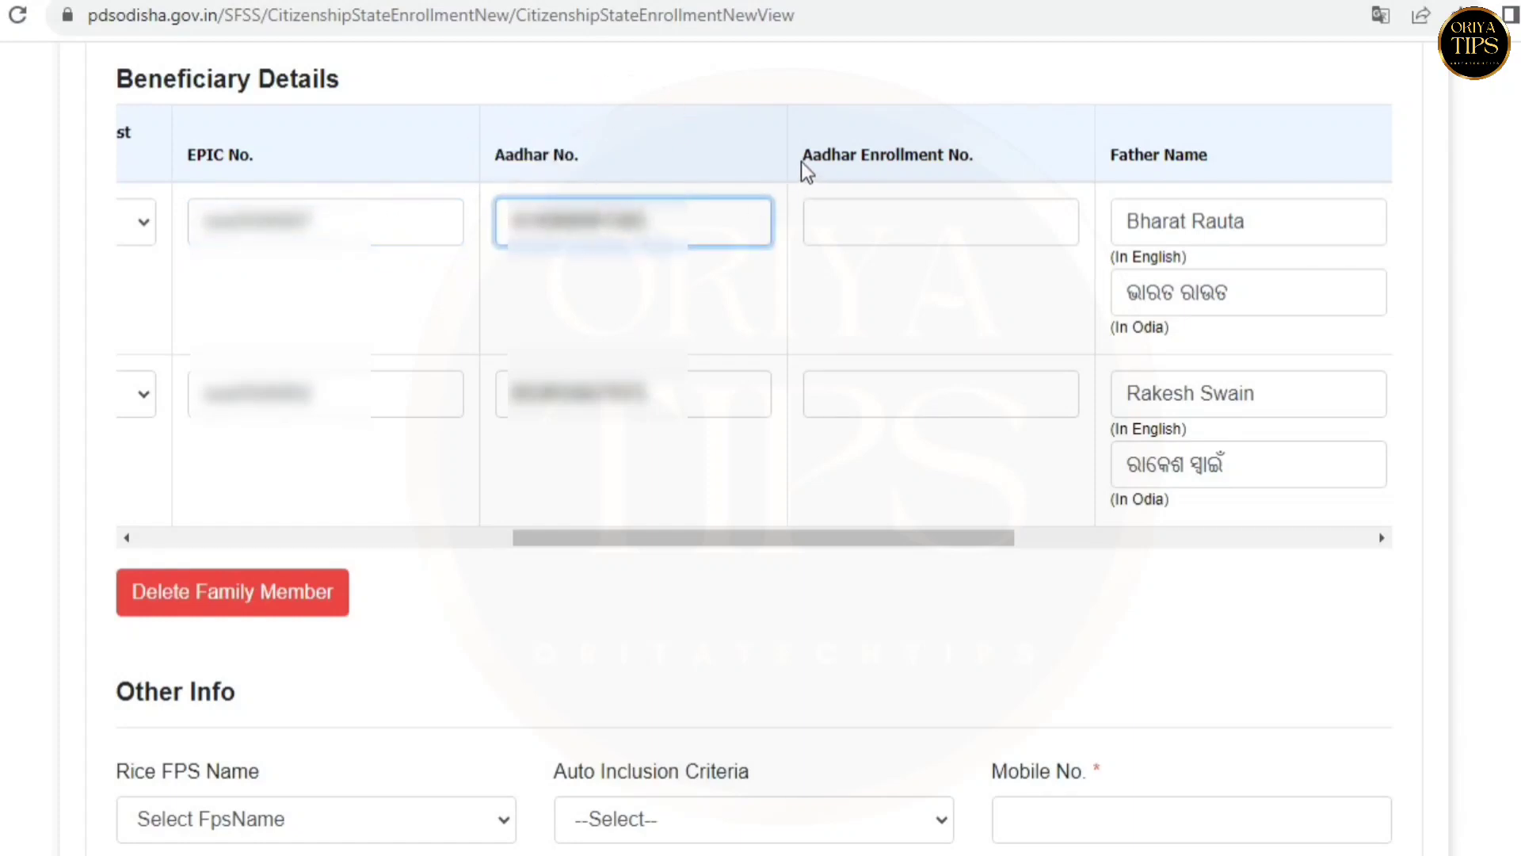
# Step: Check the first beneficiary's Aadhar enrollment number field and the father's name entries in English and Odia
pyautogui.moveTo(803, 155); pyautogui.dragTo(994, 166)
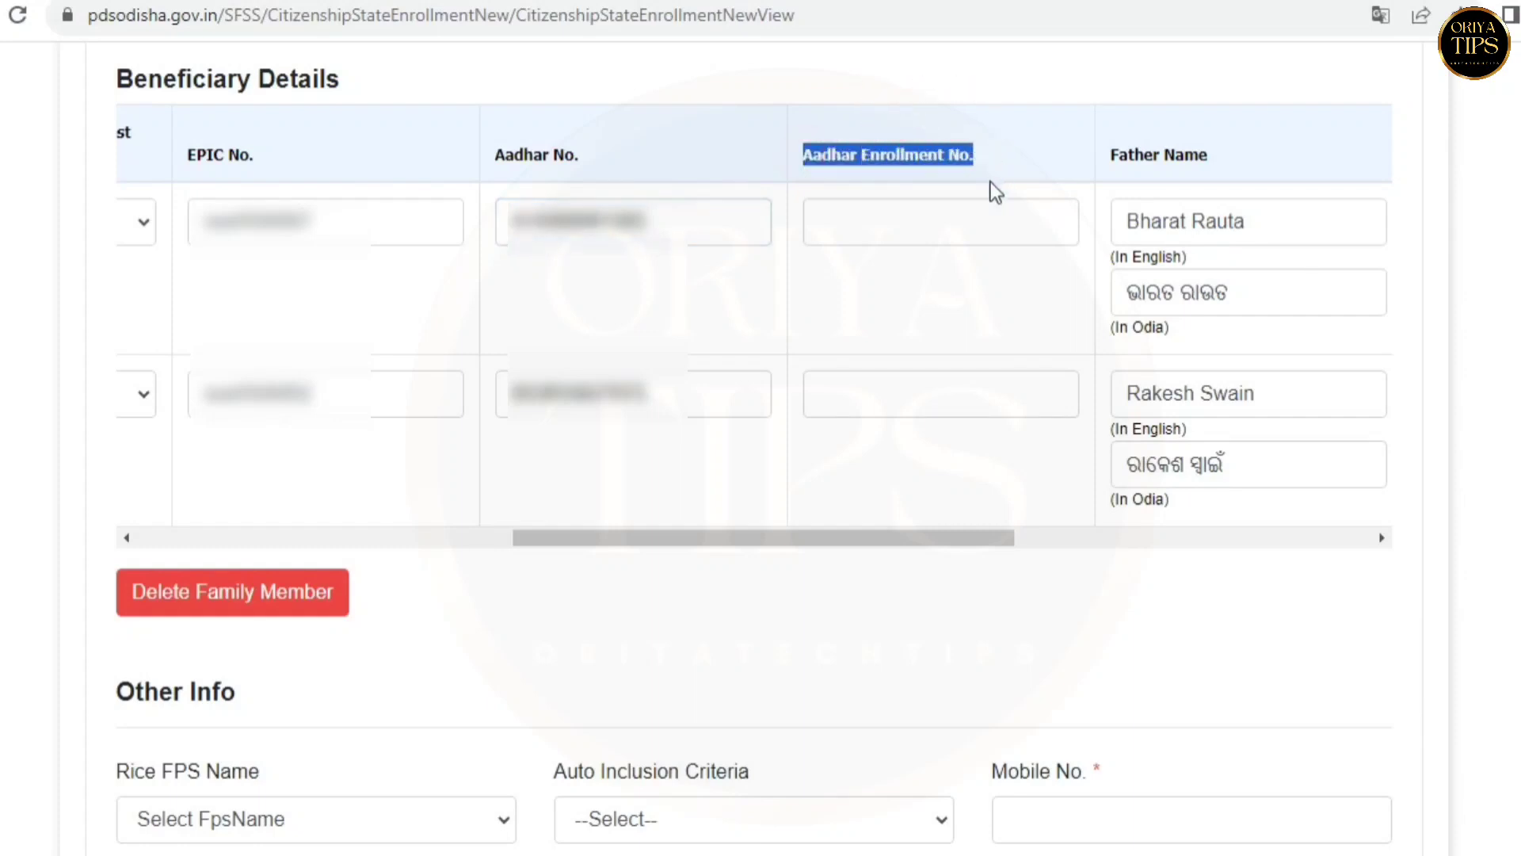
pyautogui.click(957, 220)
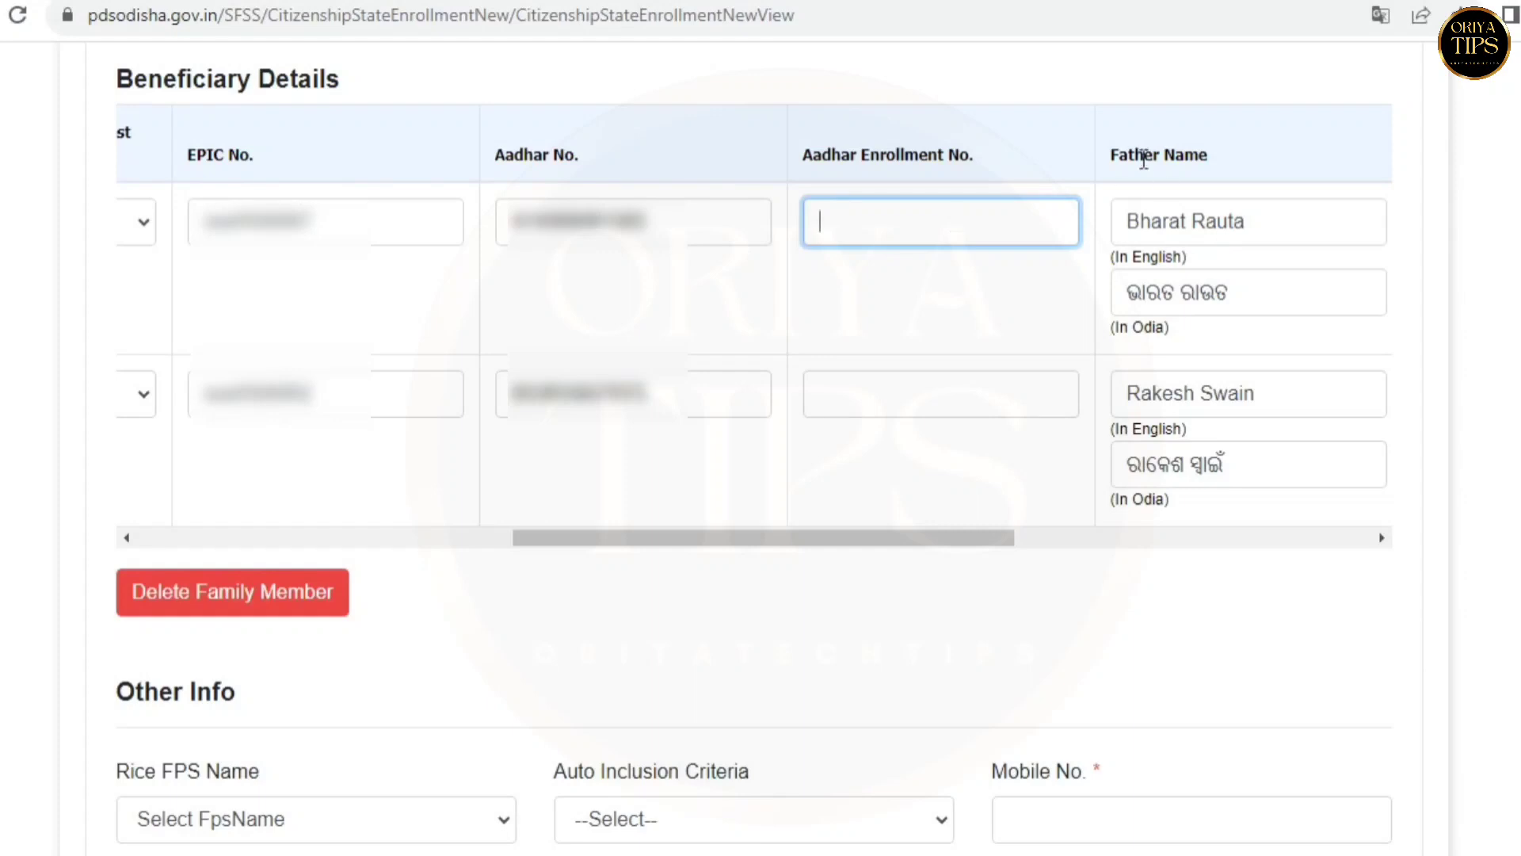
pyautogui.moveTo(1111, 155); pyautogui.dragTo(1203, 191)
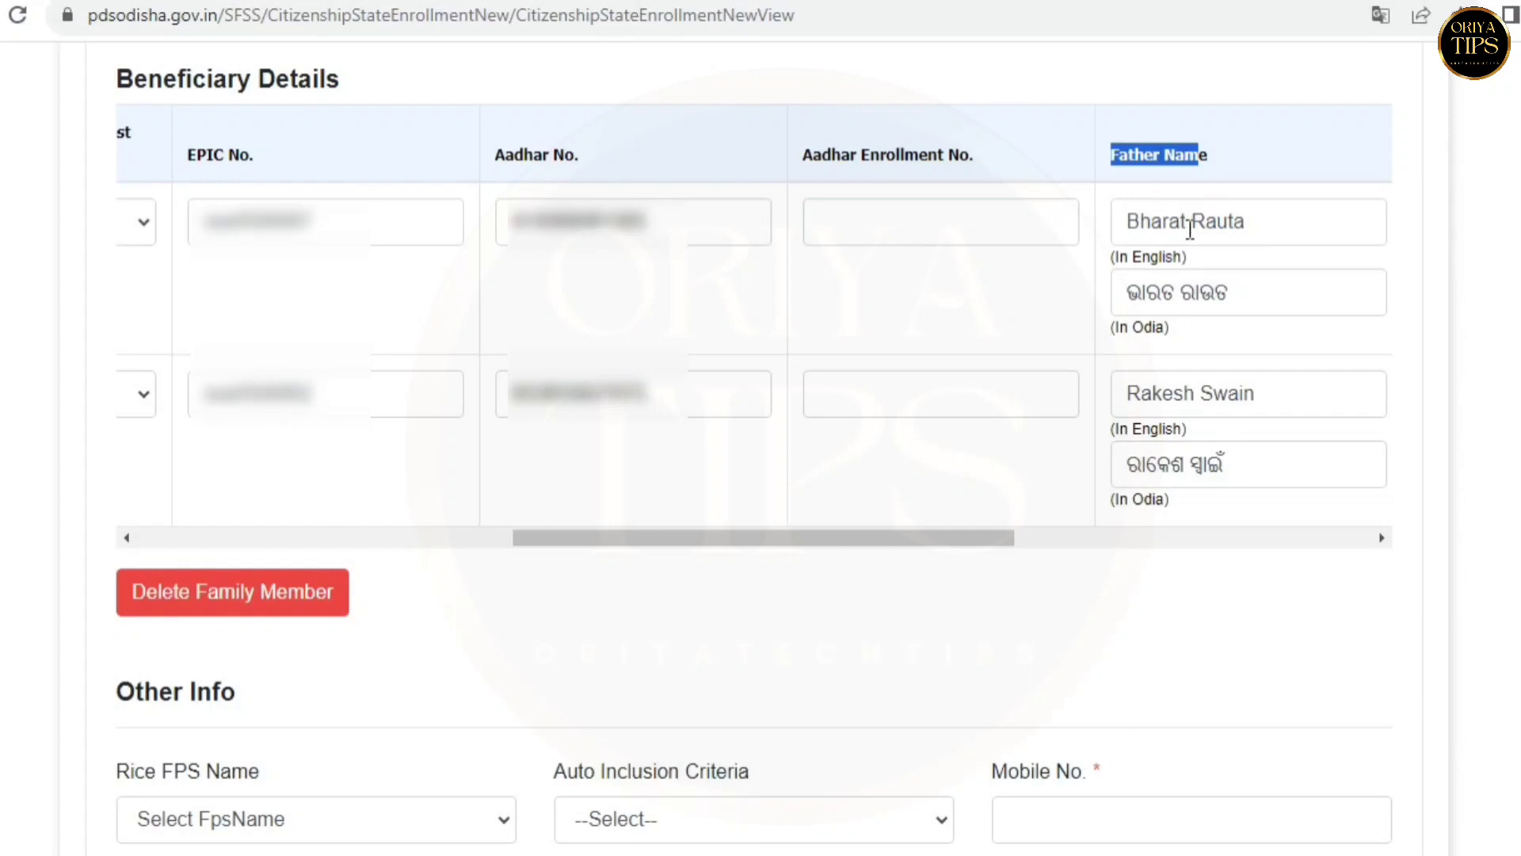
pyautogui.moveTo(1136, 212); pyautogui.dragTo(1260, 224)
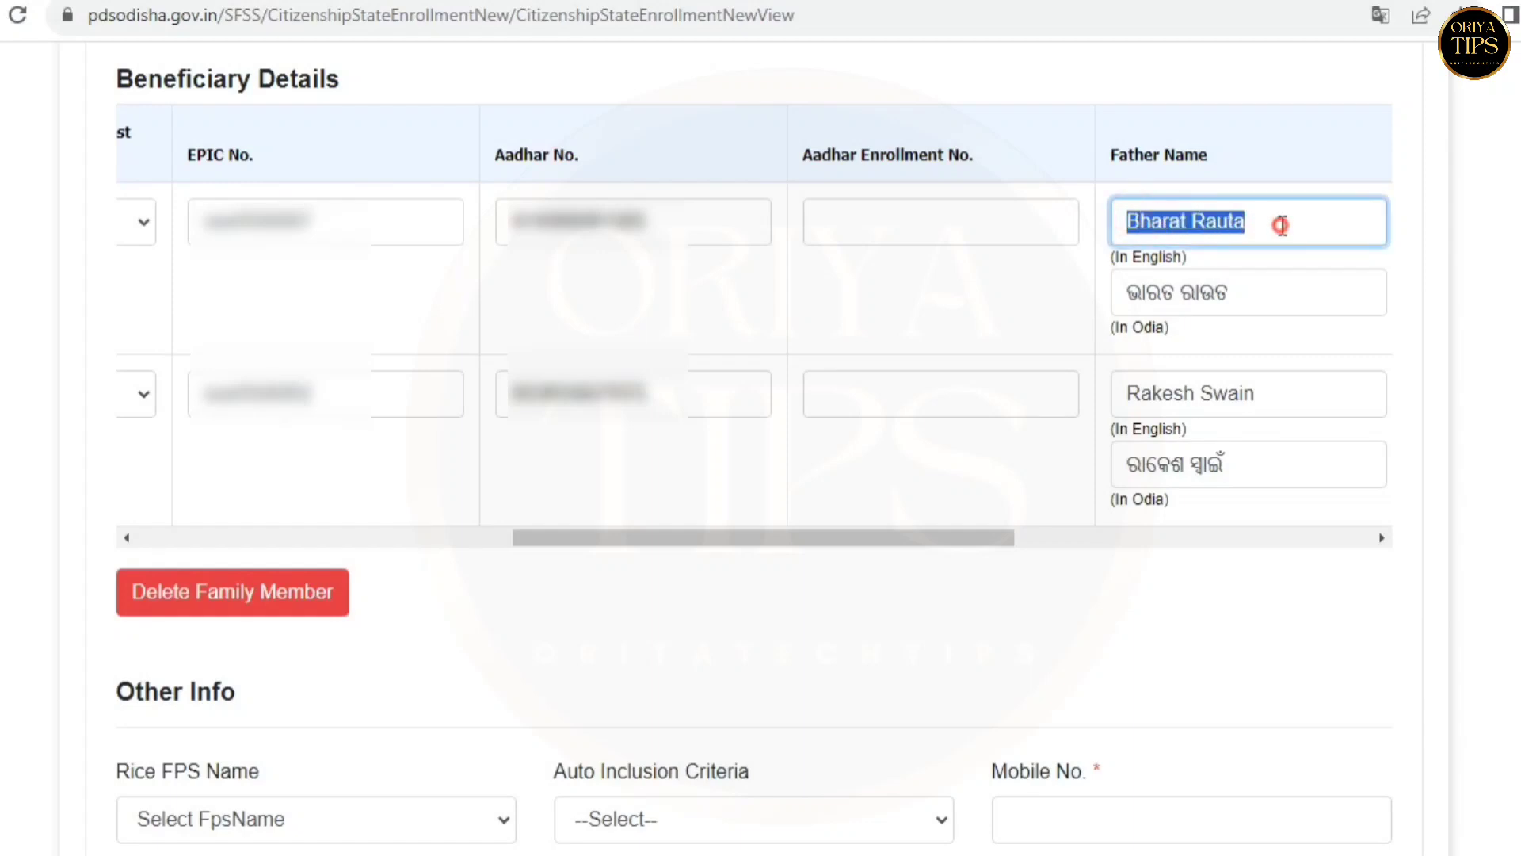
pyautogui.click(1282, 228)
pyautogui.moveTo(1173, 227); pyautogui.dragTo(1244, 225)
pyautogui.click(1290, 223)
pyautogui.moveTo(1127, 294); pyautogui.dragTo(1250, 295)
pyautogui.click(1250, 297)
# Step: Check the first beneficiary's spouse name entries in English and Odia
pyautogui.moveTo(673, 539); pyautogui.dragTo(1047, 542)
pyautogui.moveTo(511, 156); pyautogui.dragTo(619, 162)
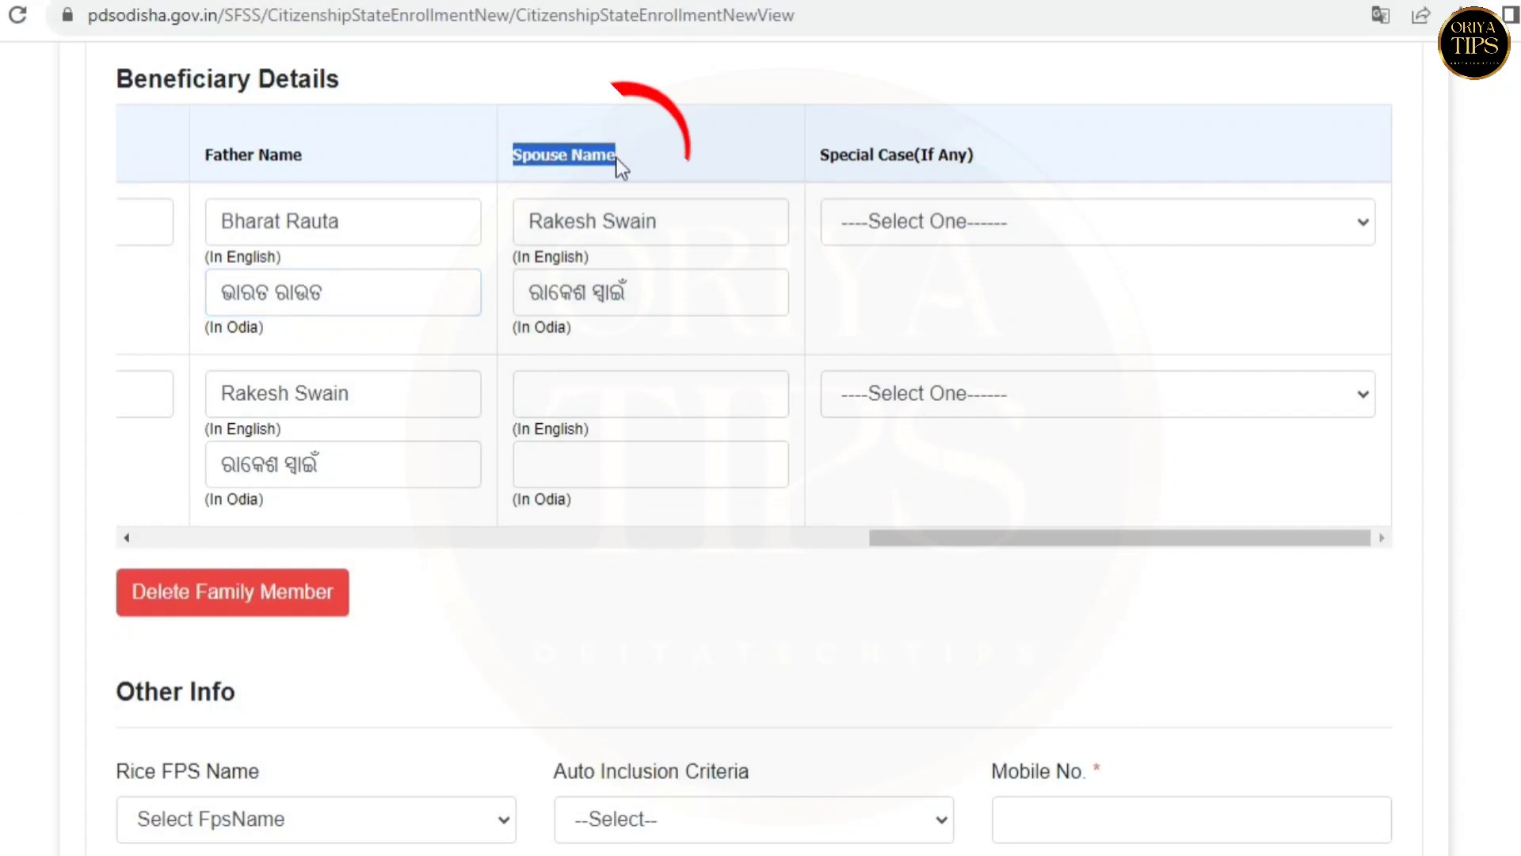
pyautogui.click(659, 221)
pyautogui.moveTo(666, 219); pyautogui.dragTo(532, 224)
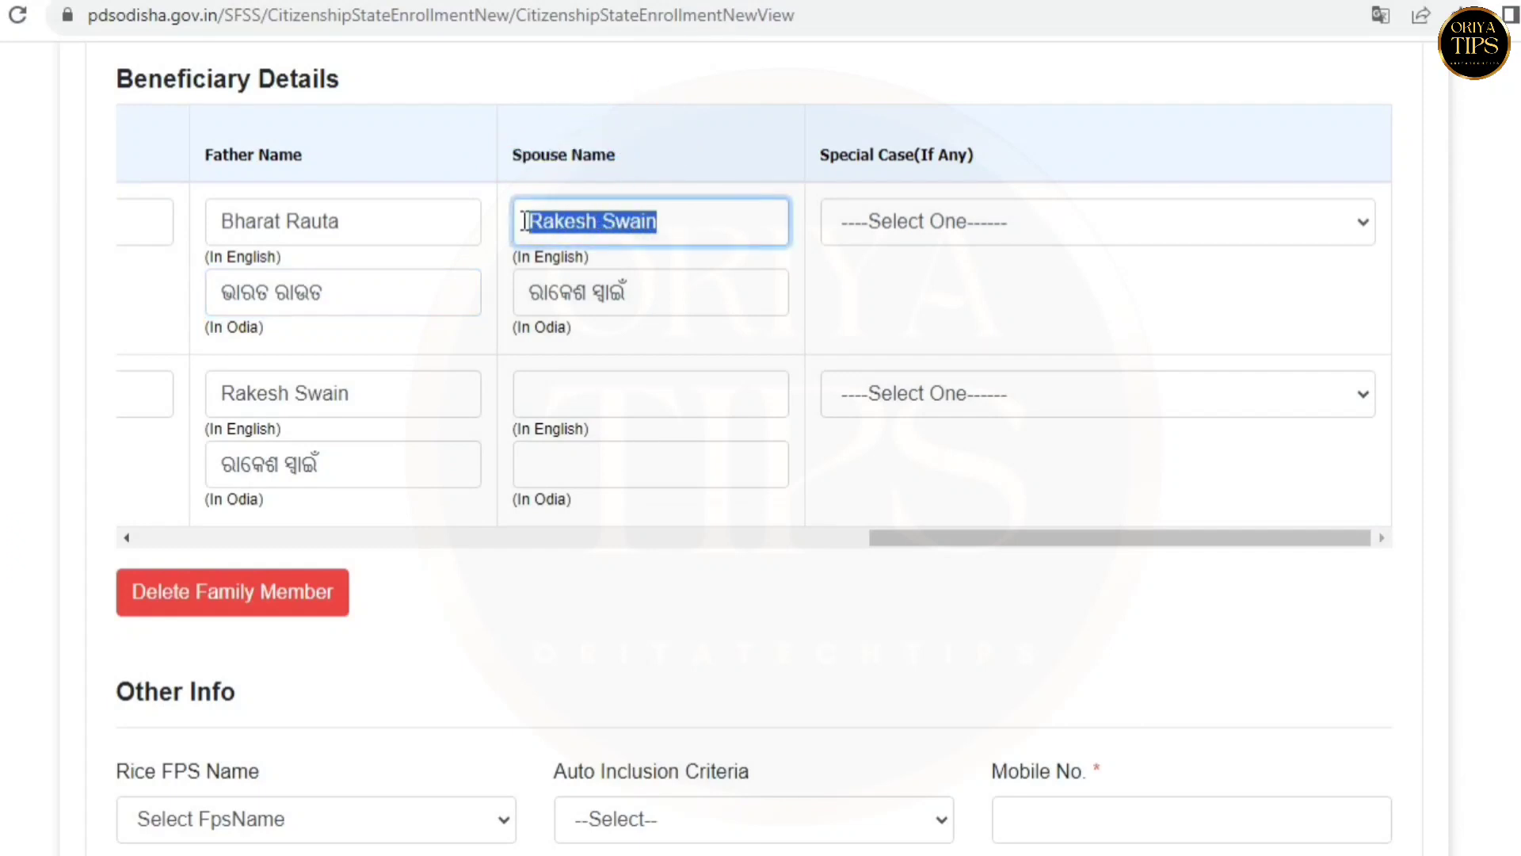
pyautogui.moveTo(528, 299); pyautogui.dragTo(658, 293)
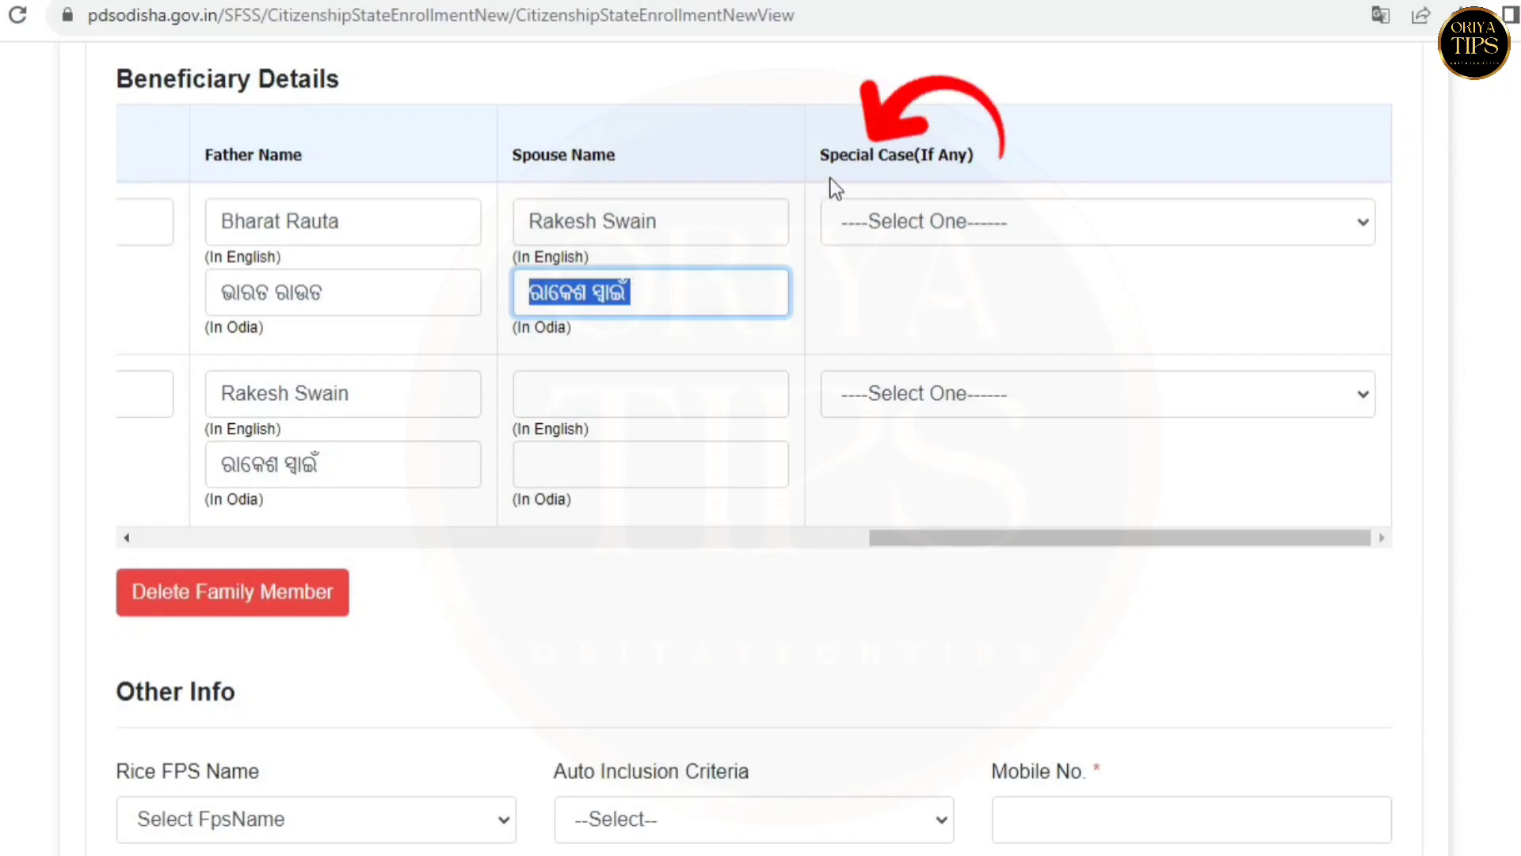
# Step: Review the special case options for the first beneficiary without choosing one
pyautogui.moveTo(828, 155); pyautogui.dragTo(996, 178)
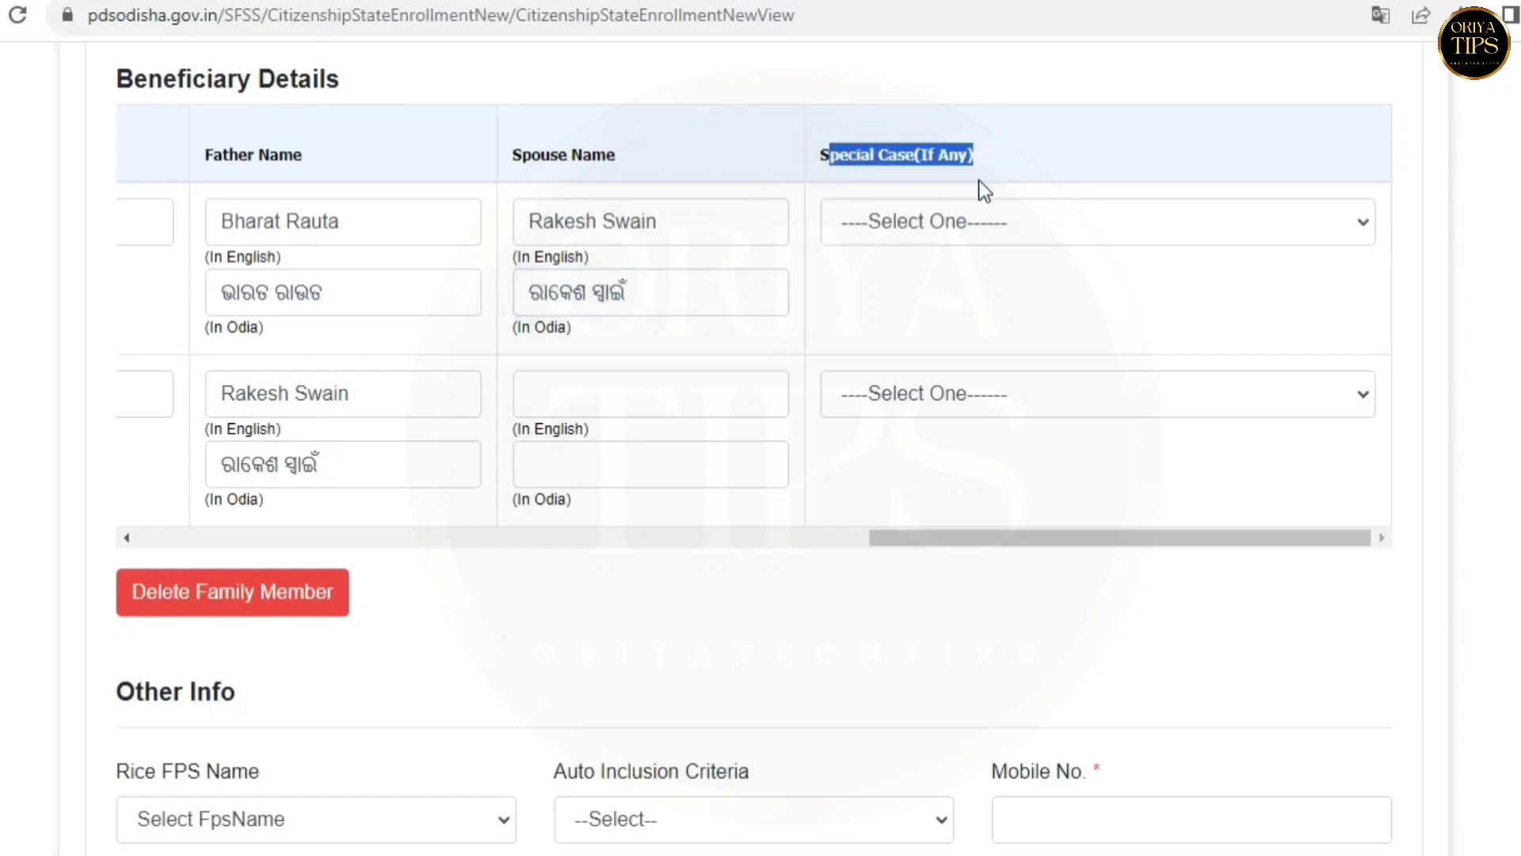
pyautogui.click(980, 220)
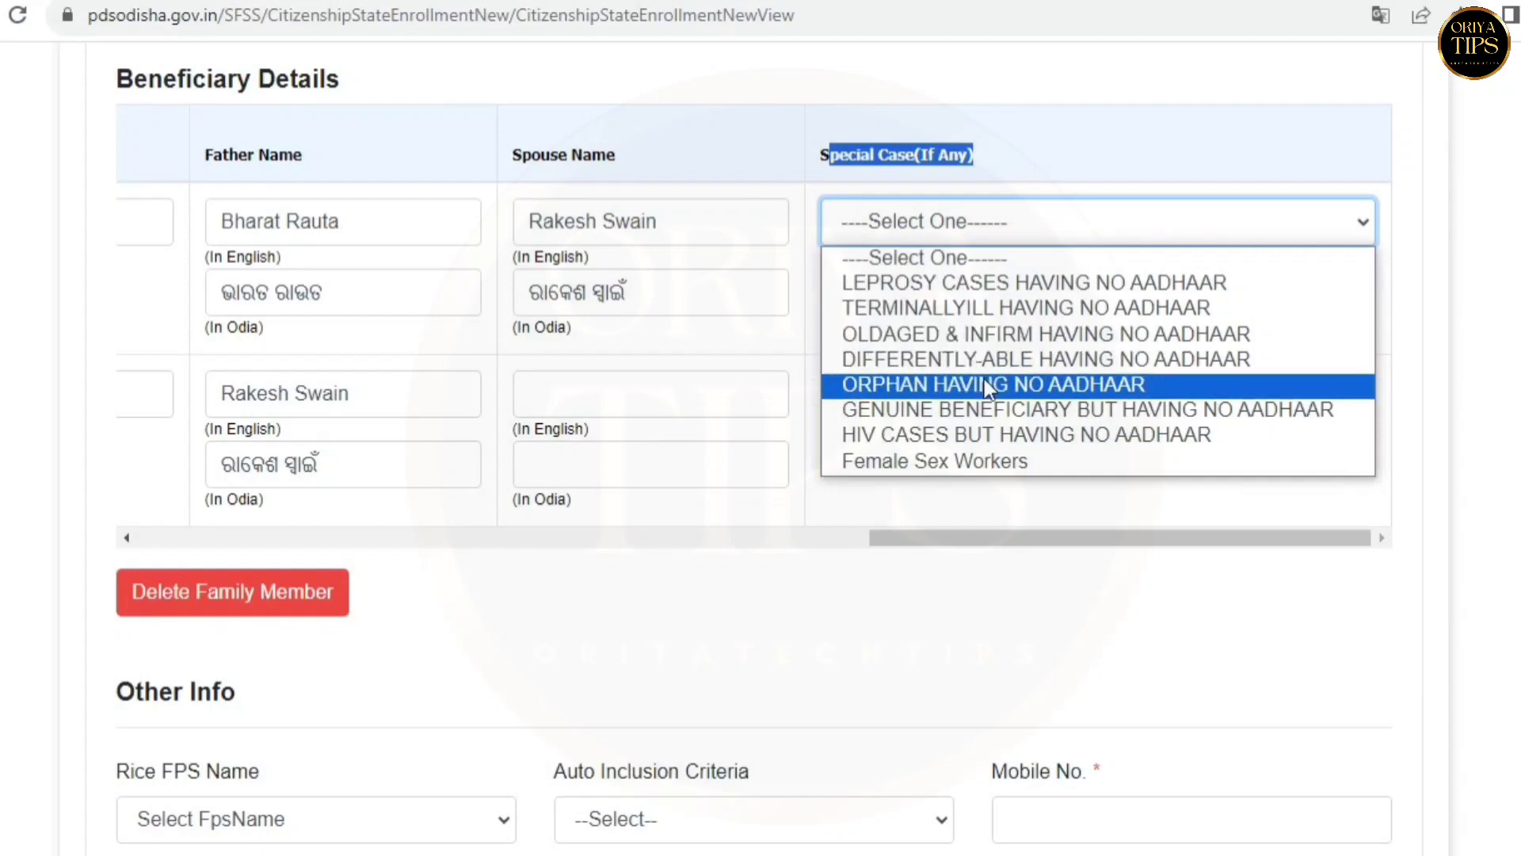
pyautogui.click(867, 182)
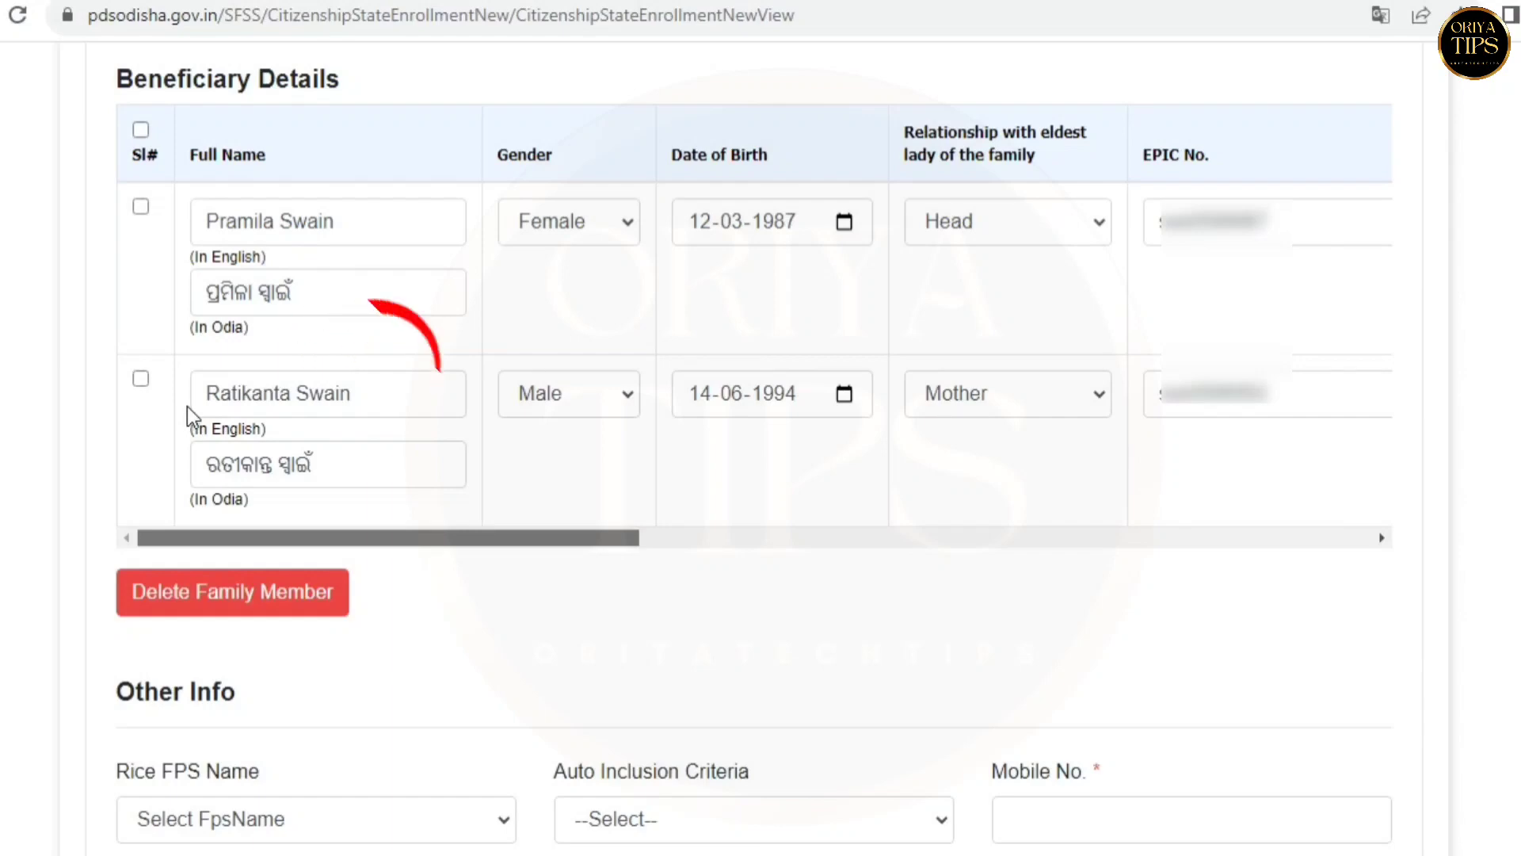
# Step: Check the second beneficiary's full name entries in English and Odia
pyautogui.moveTo(207, 397); pyautogui.dragTo(396, 404)
pyautogui.click(400, 433)
pyautogui.moveTo(206, 464); pyautogui.dragTo(346, 465)
pyautogui.click(346, 465)
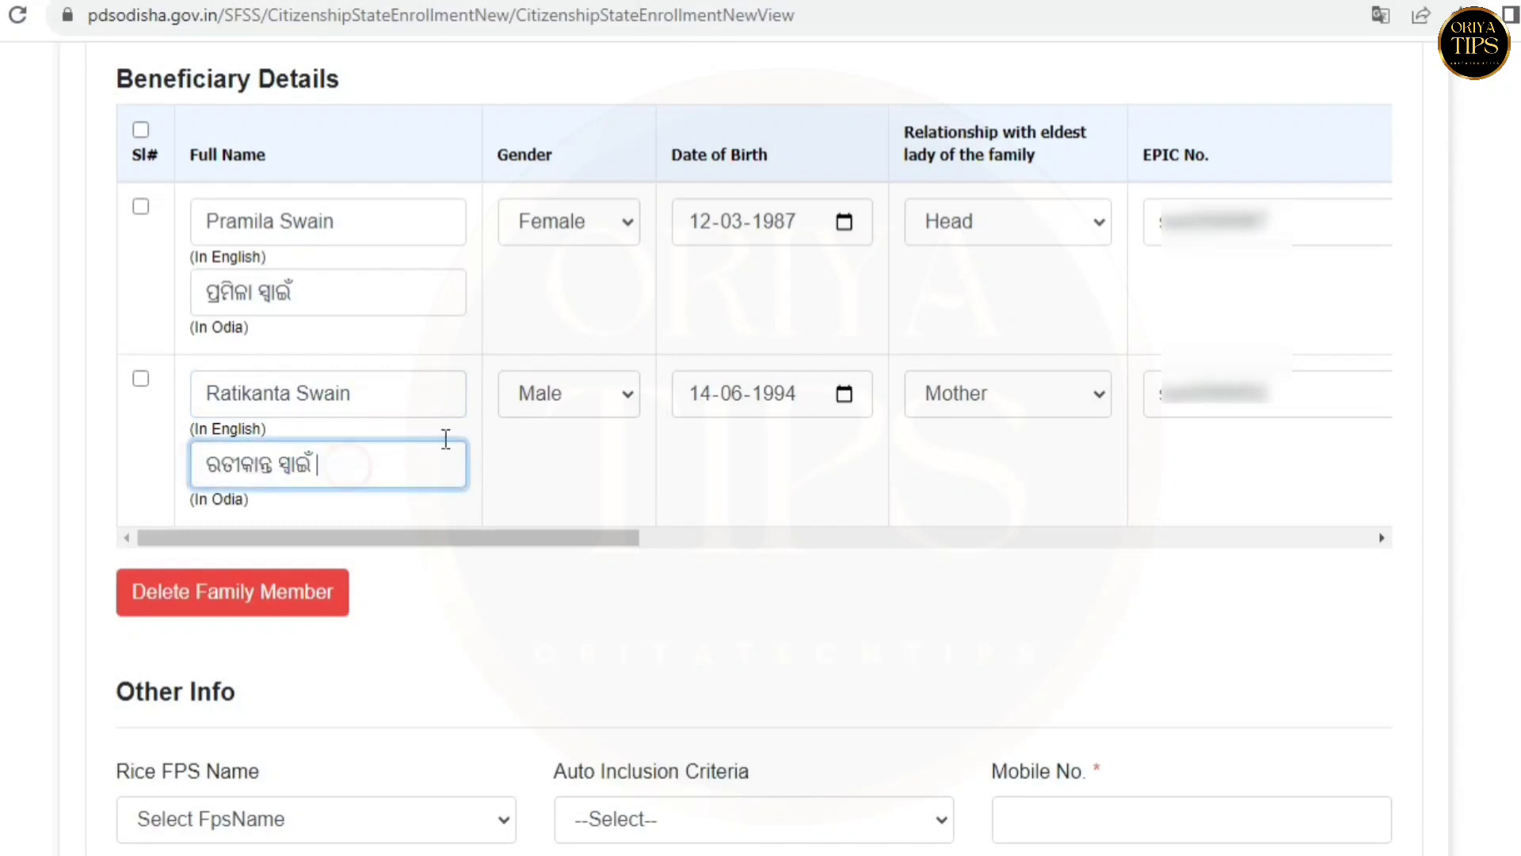
# Step: Set the second beneficiary's gender to Male and go to the year in the date of birth field
pyautogui.click(539, 400)
pyautogui.click(523, 453)
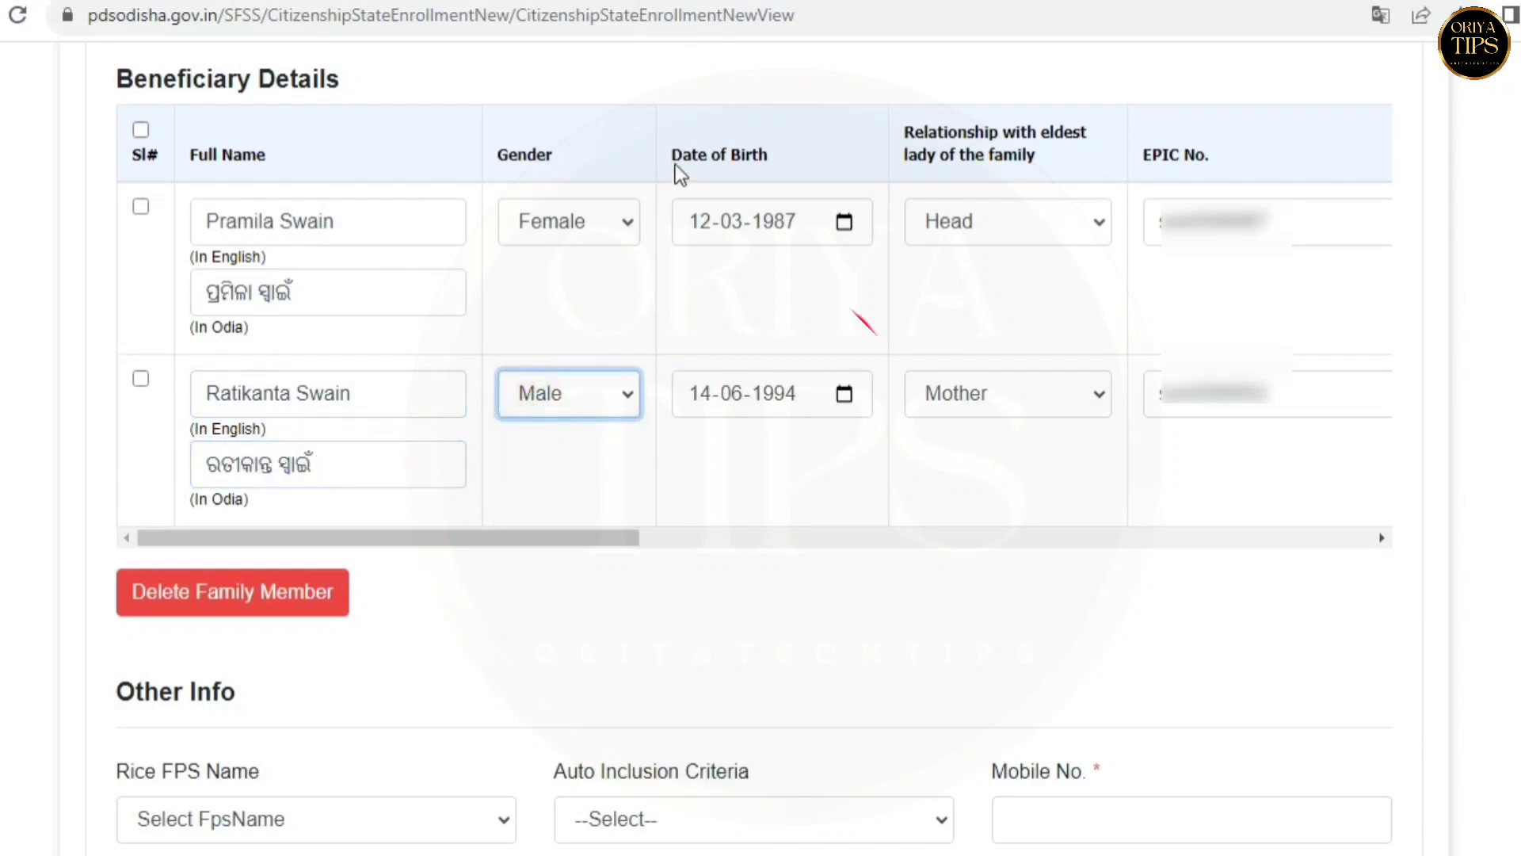
pyautogui.moveTo(673, 162); pyautogui.dragTo(749, 242)
pyautogui.click(737, 398)
pyautogui.click(789, 396)
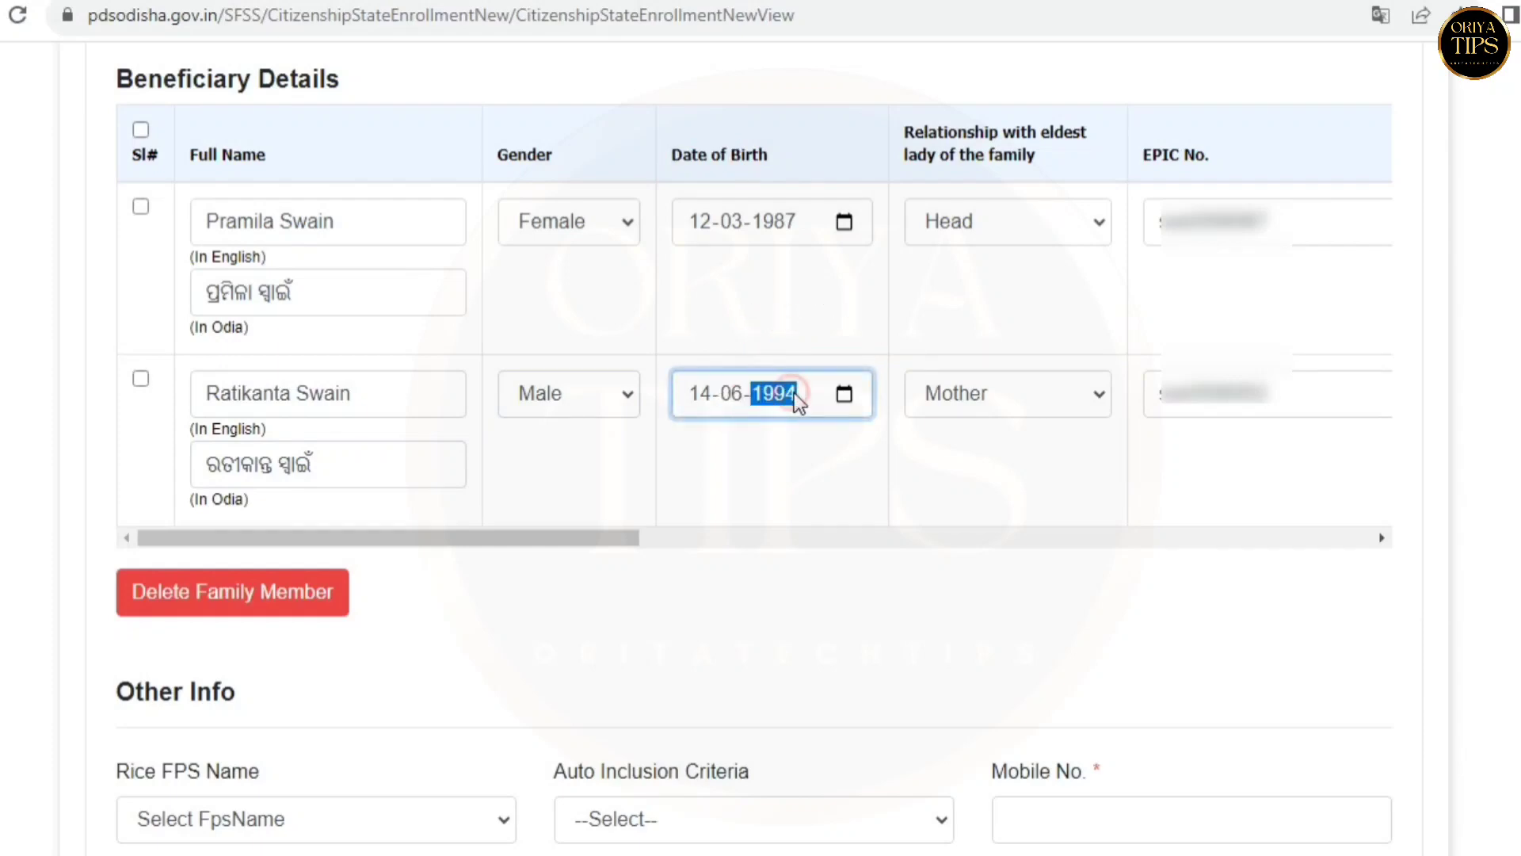
# Step: Set the second beneficiary's relationship with the eldest lady of the family to Mother
pyautogui.moveTo(915, 132); pyautogui.dragTo(998, 132)
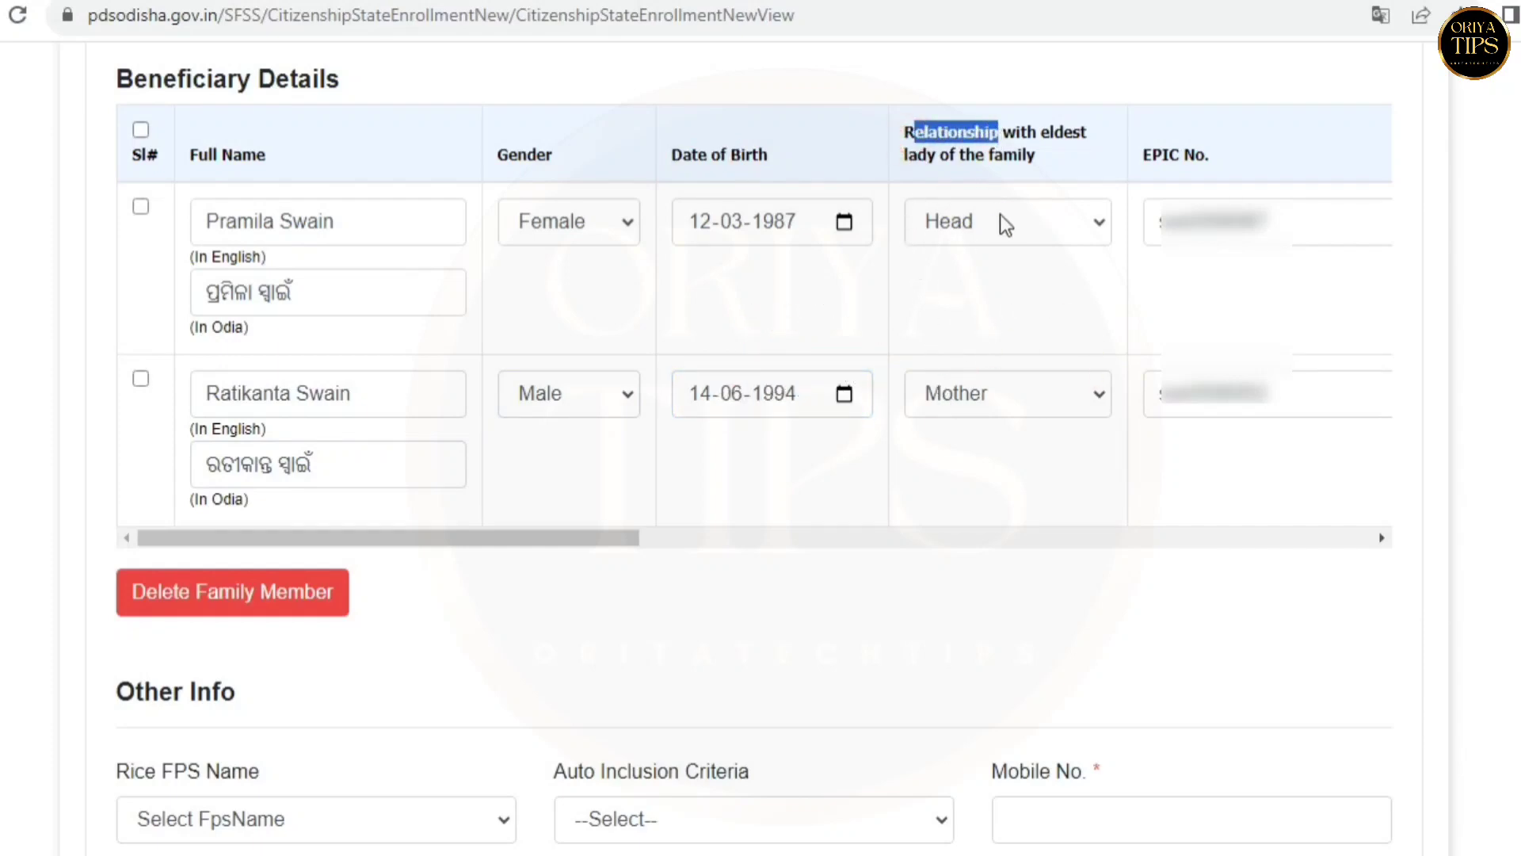
pyautogui.click(991, 396)
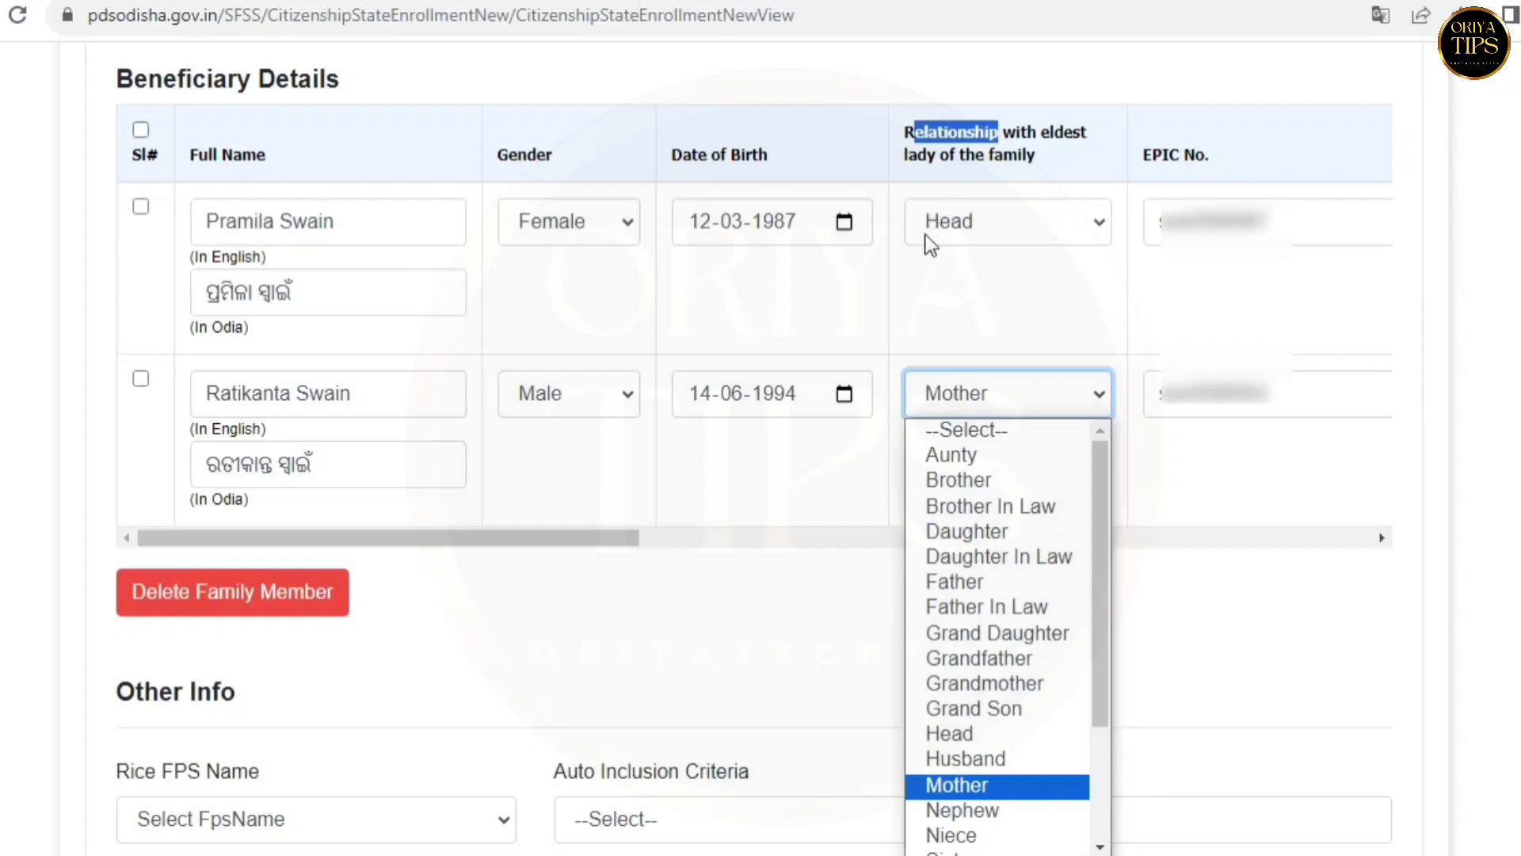
pyautogui.click(981, 792)
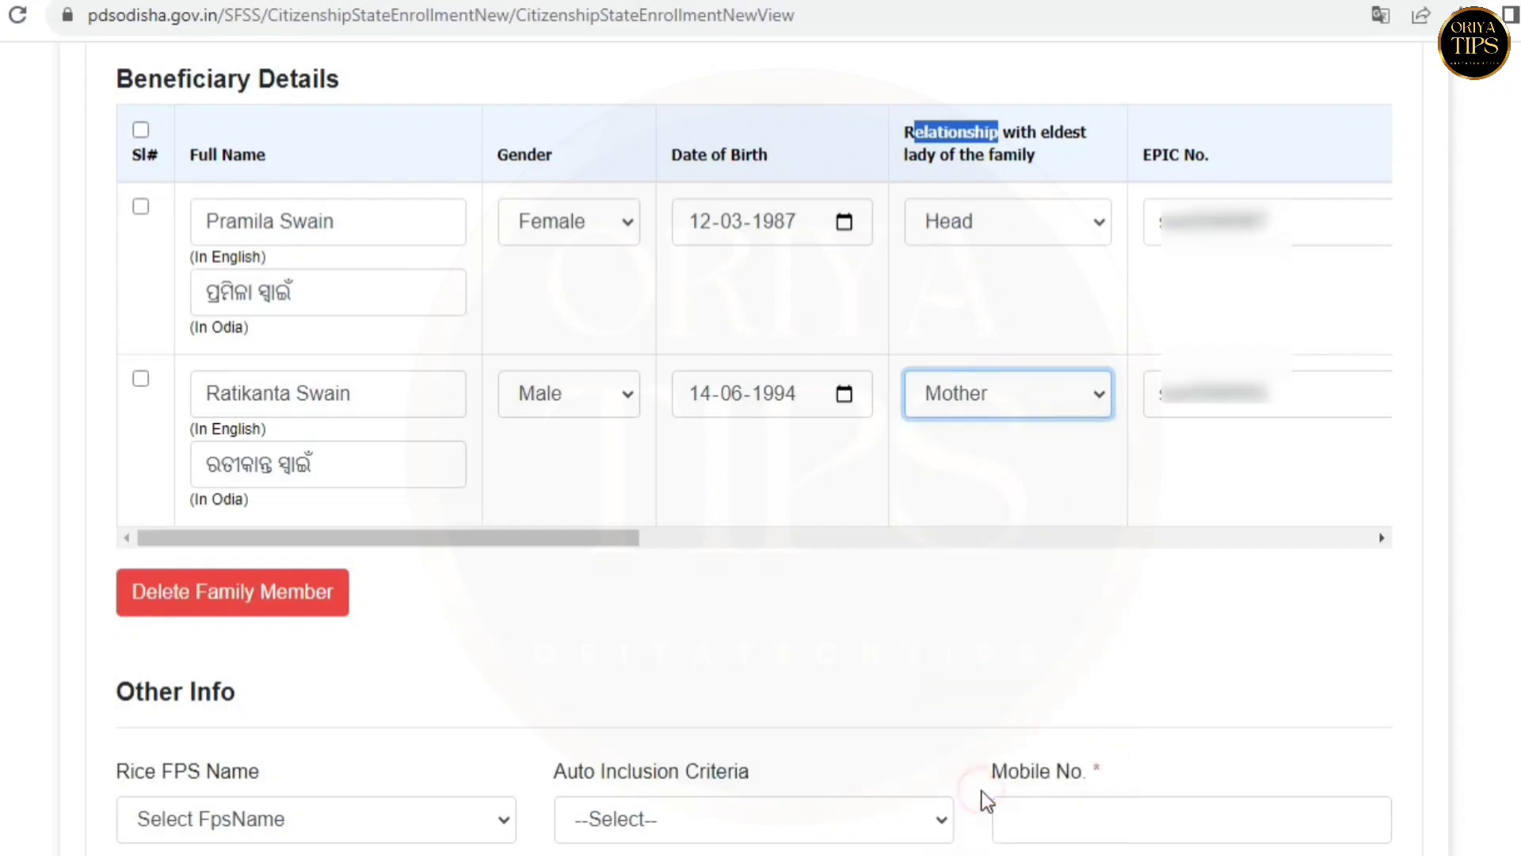
# Step: Check the second beneficiary's EPIC number, Aadhar number and Aadhar enrollment number fields
pyautogui.hscroll(10, 238, 441)
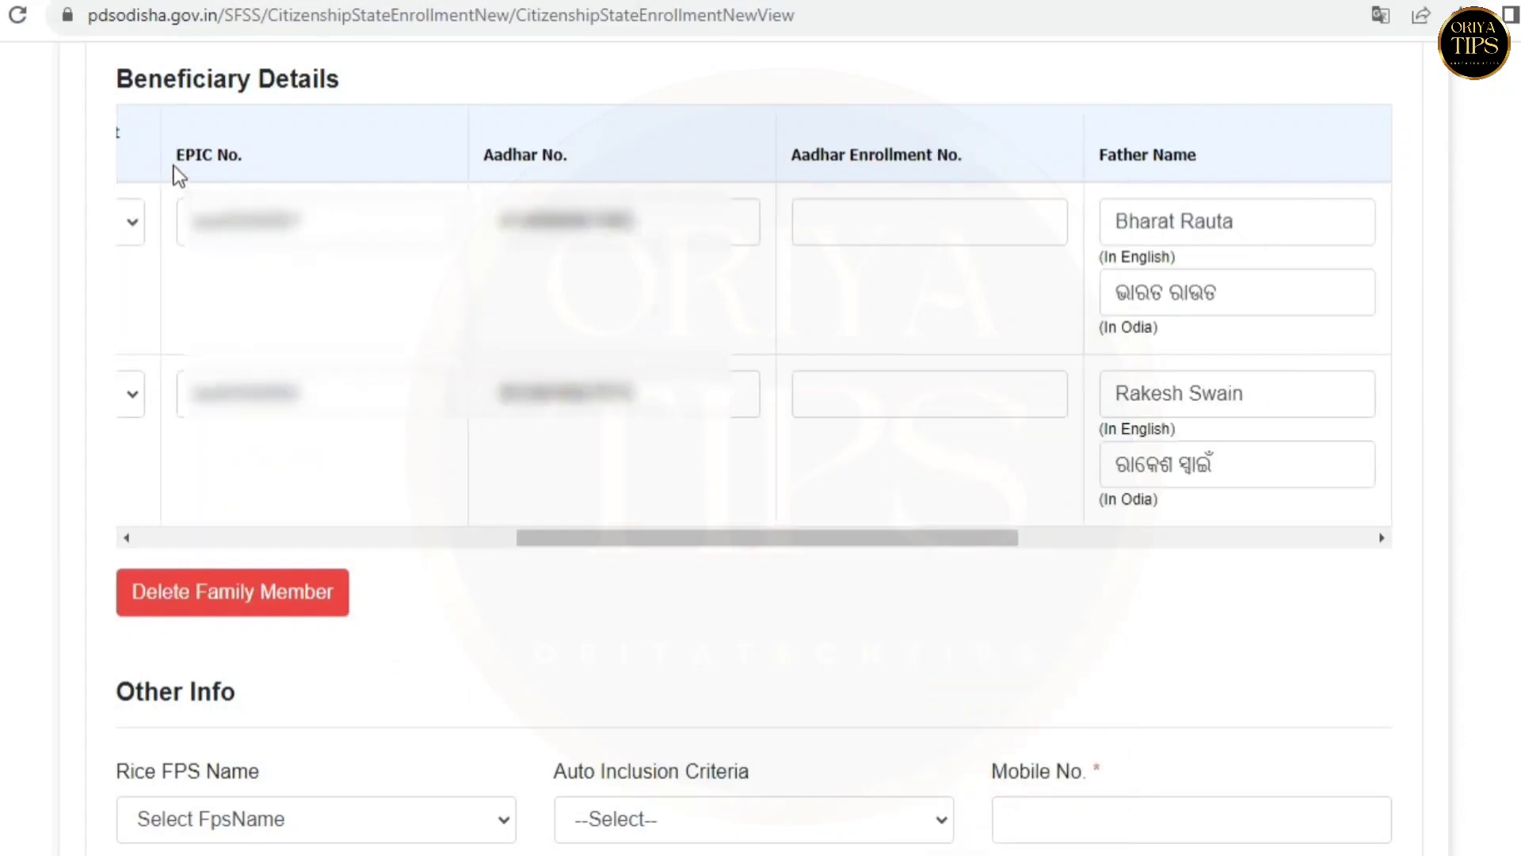
pyautogui.moveTo(174, 155); pyautogui.dragTo(240, 163)
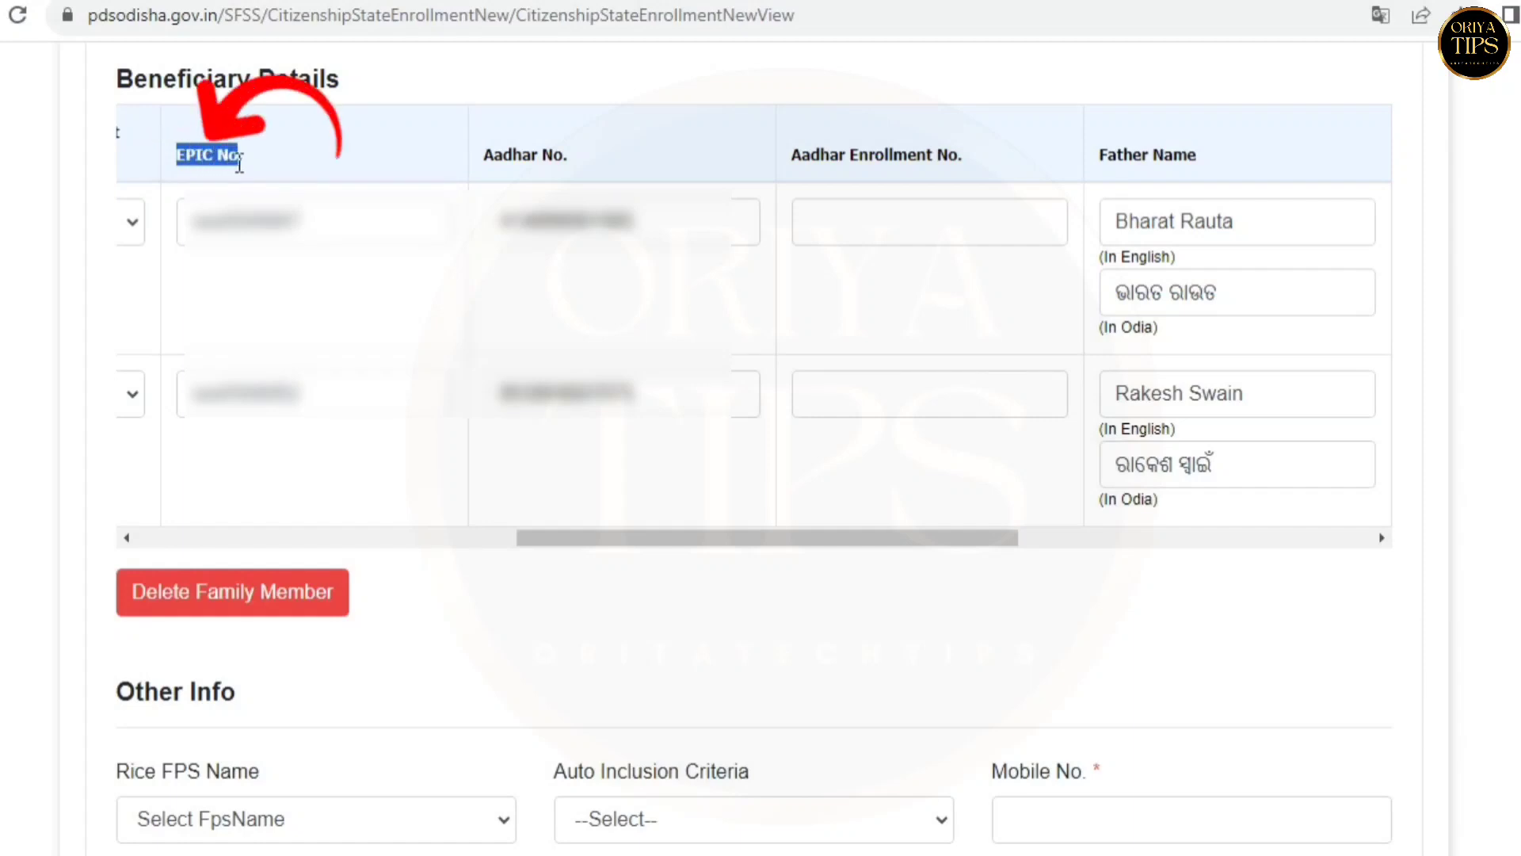
pyautogui.click(242, 162)
pyautogui.click(212, 402)
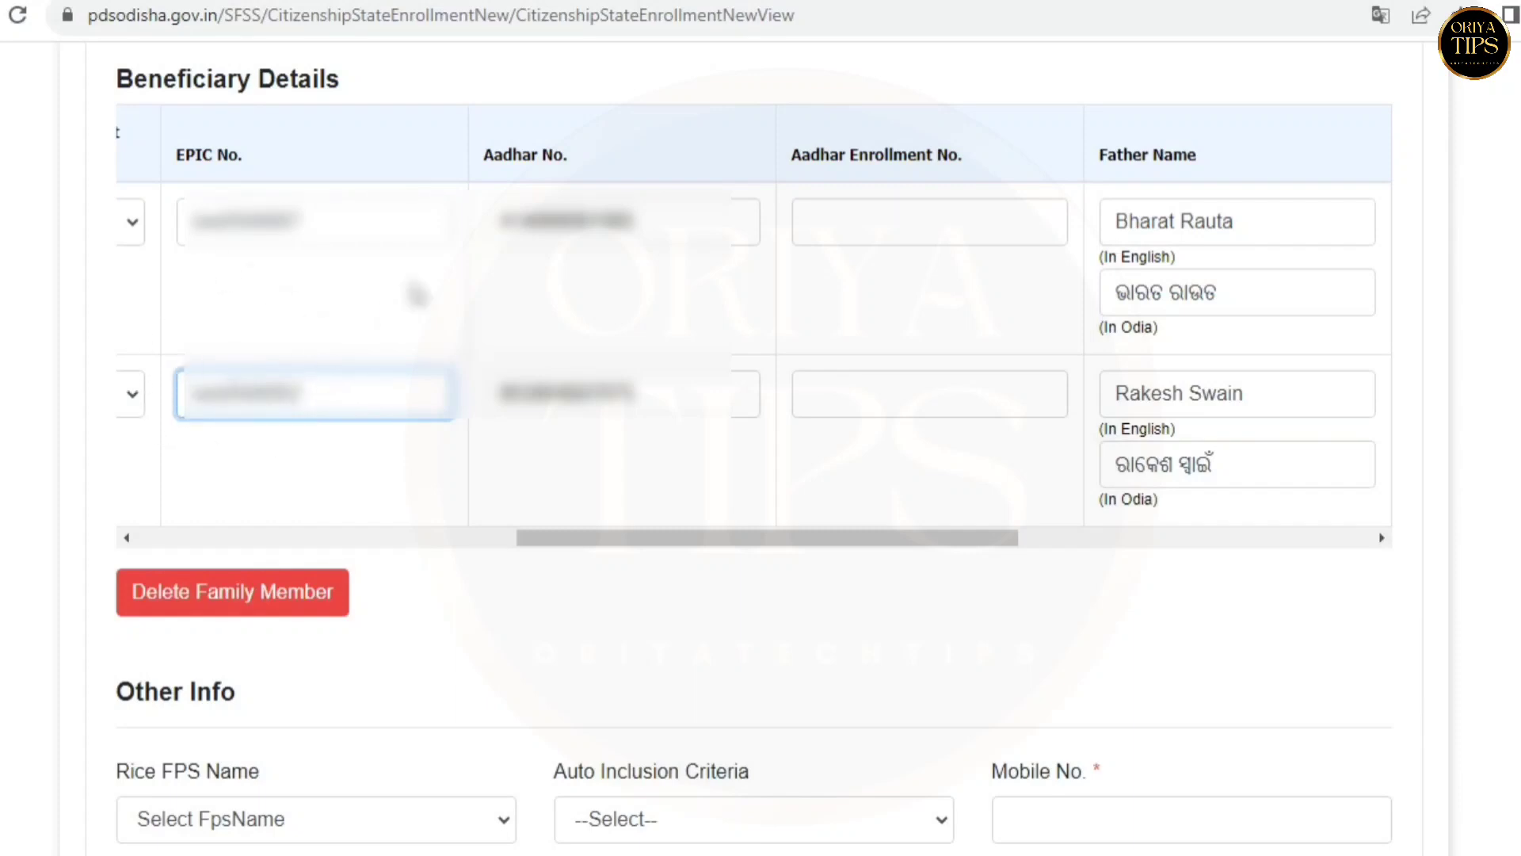
pyautogui.moveTo(484, 154); pyautogui.dragTo(567, 168)
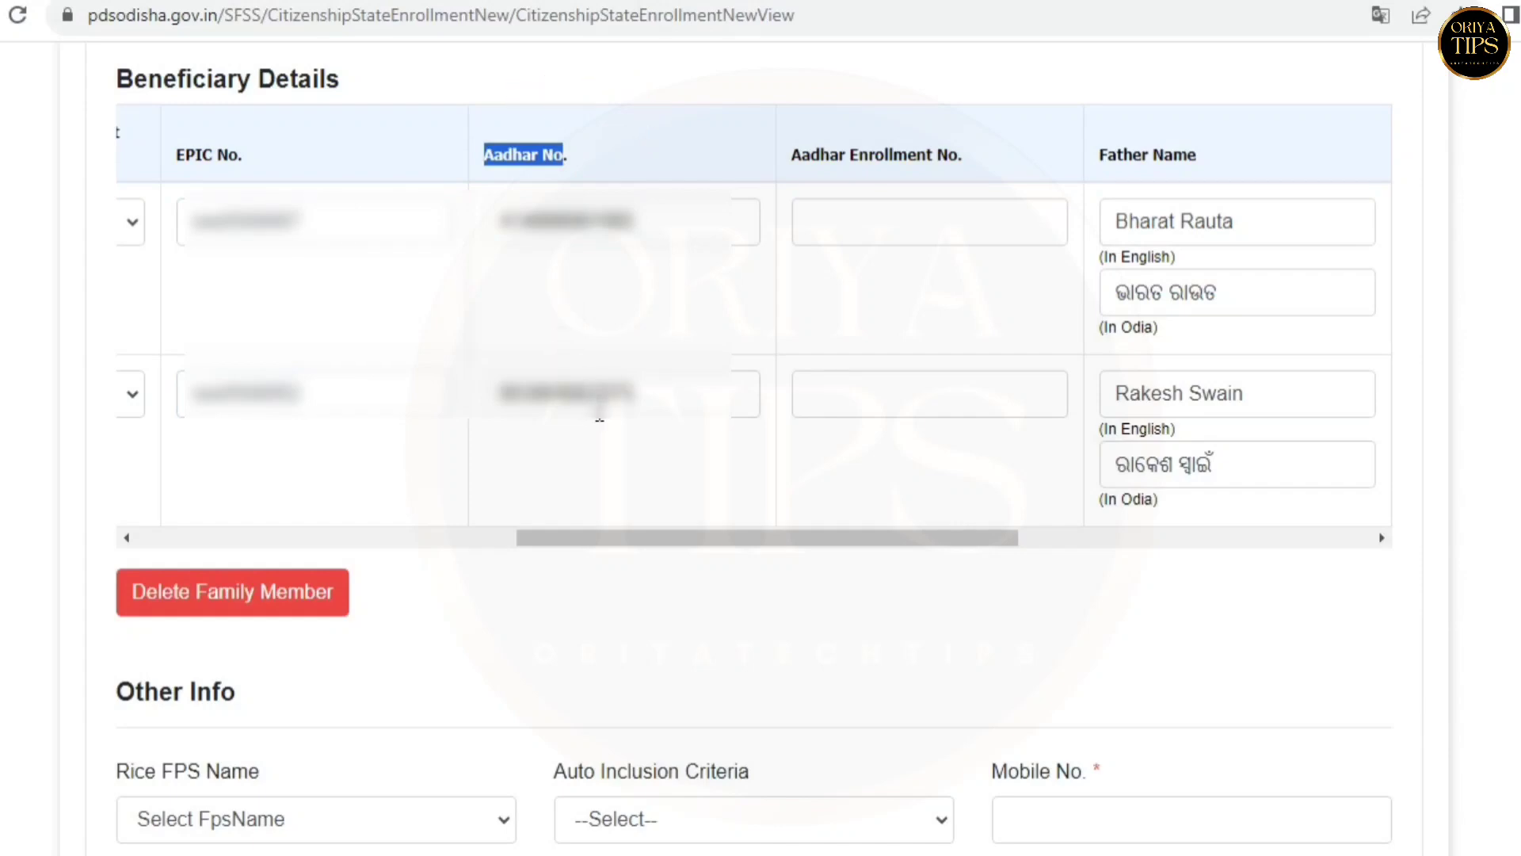
pyautogui.click(600, 396)
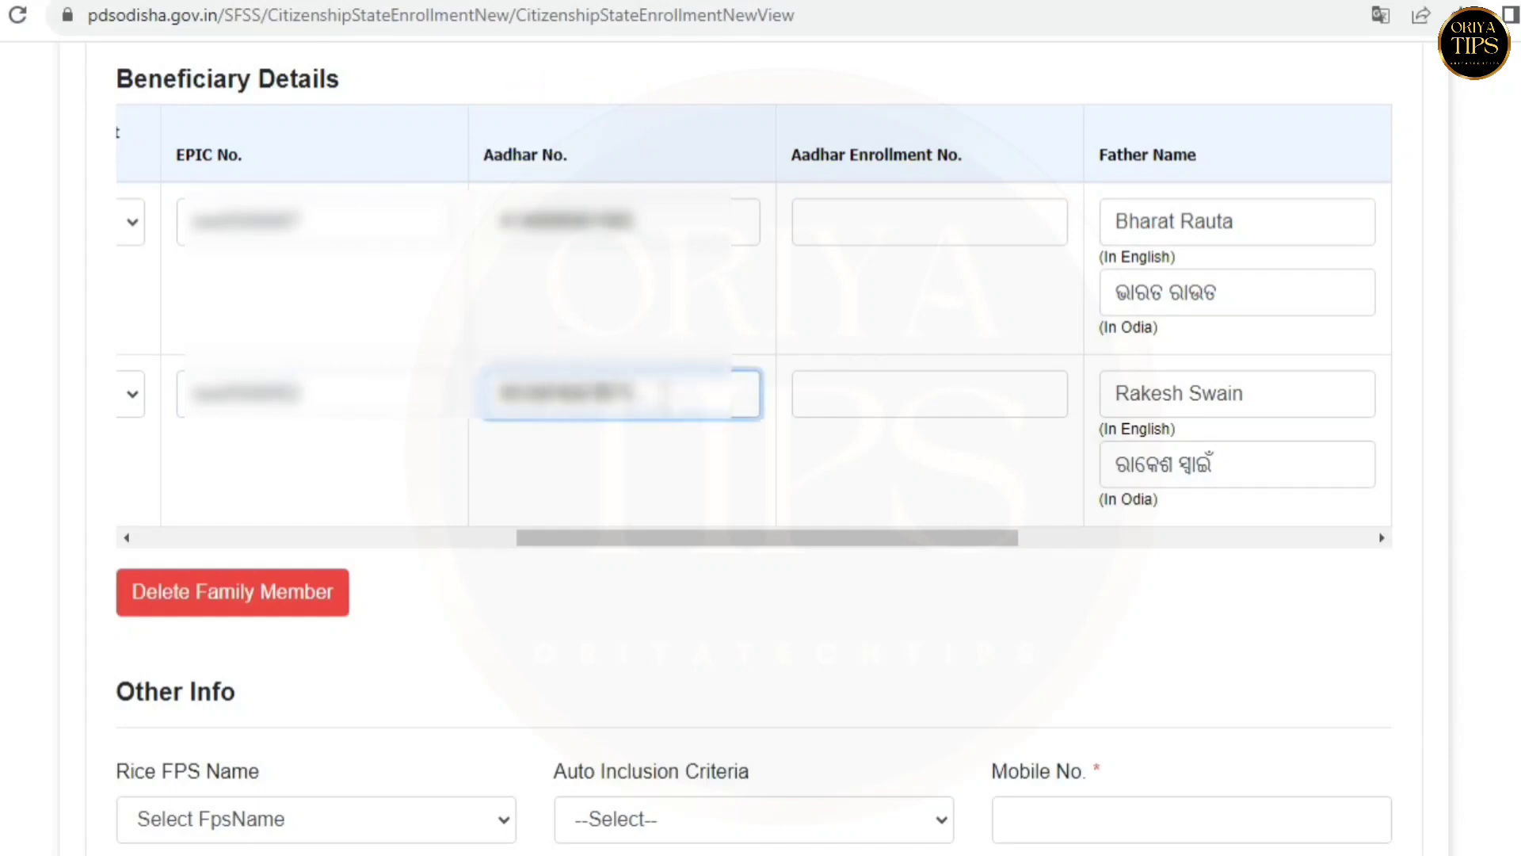
pyautogui.moveTo(793, 157); pyautogui.dragTo(983, 175)
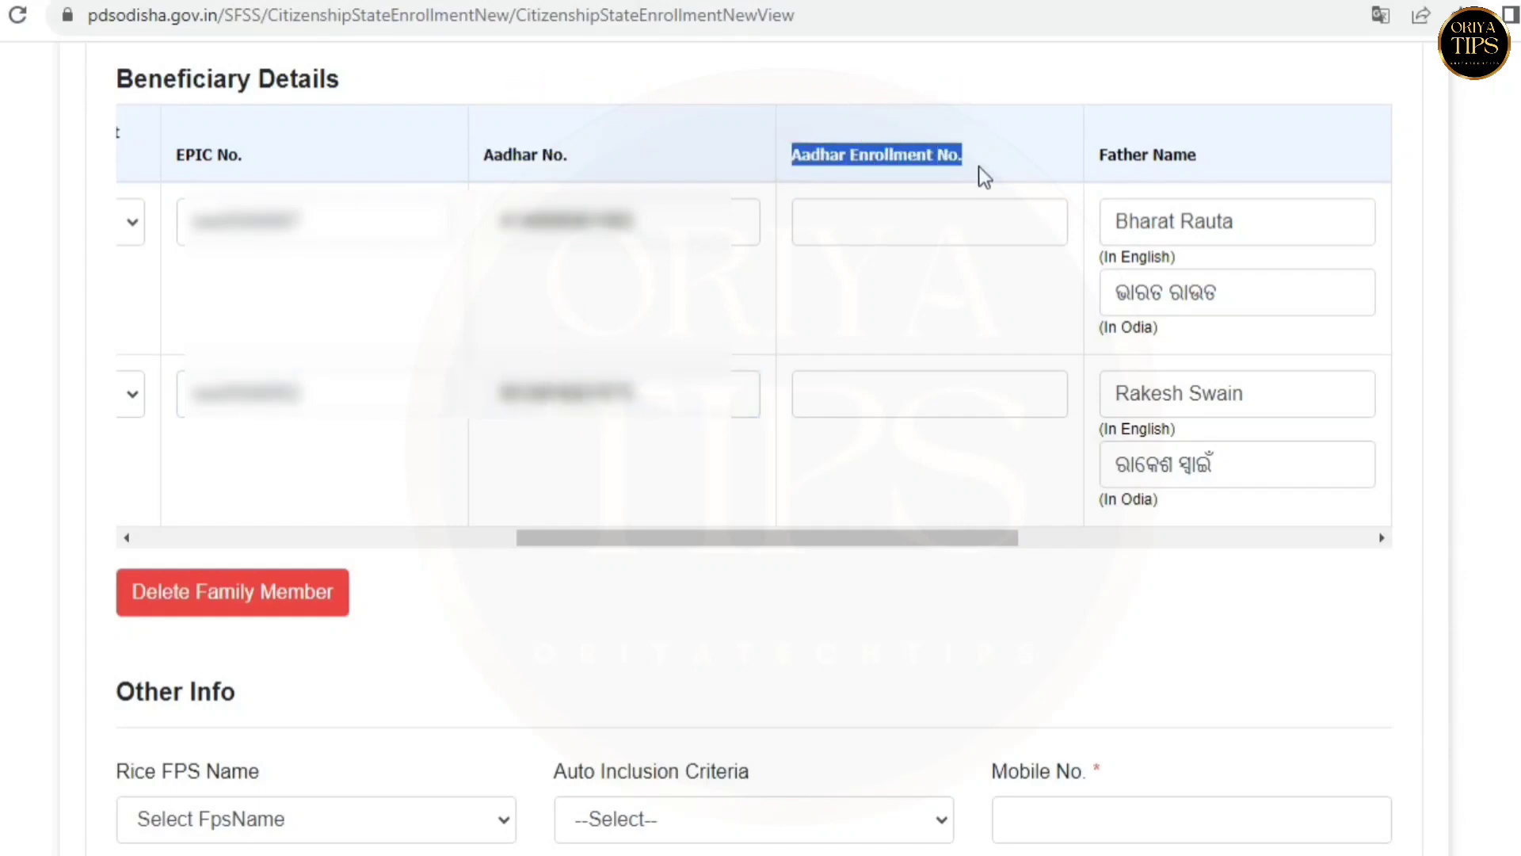
pyautogui.click(922, 390)
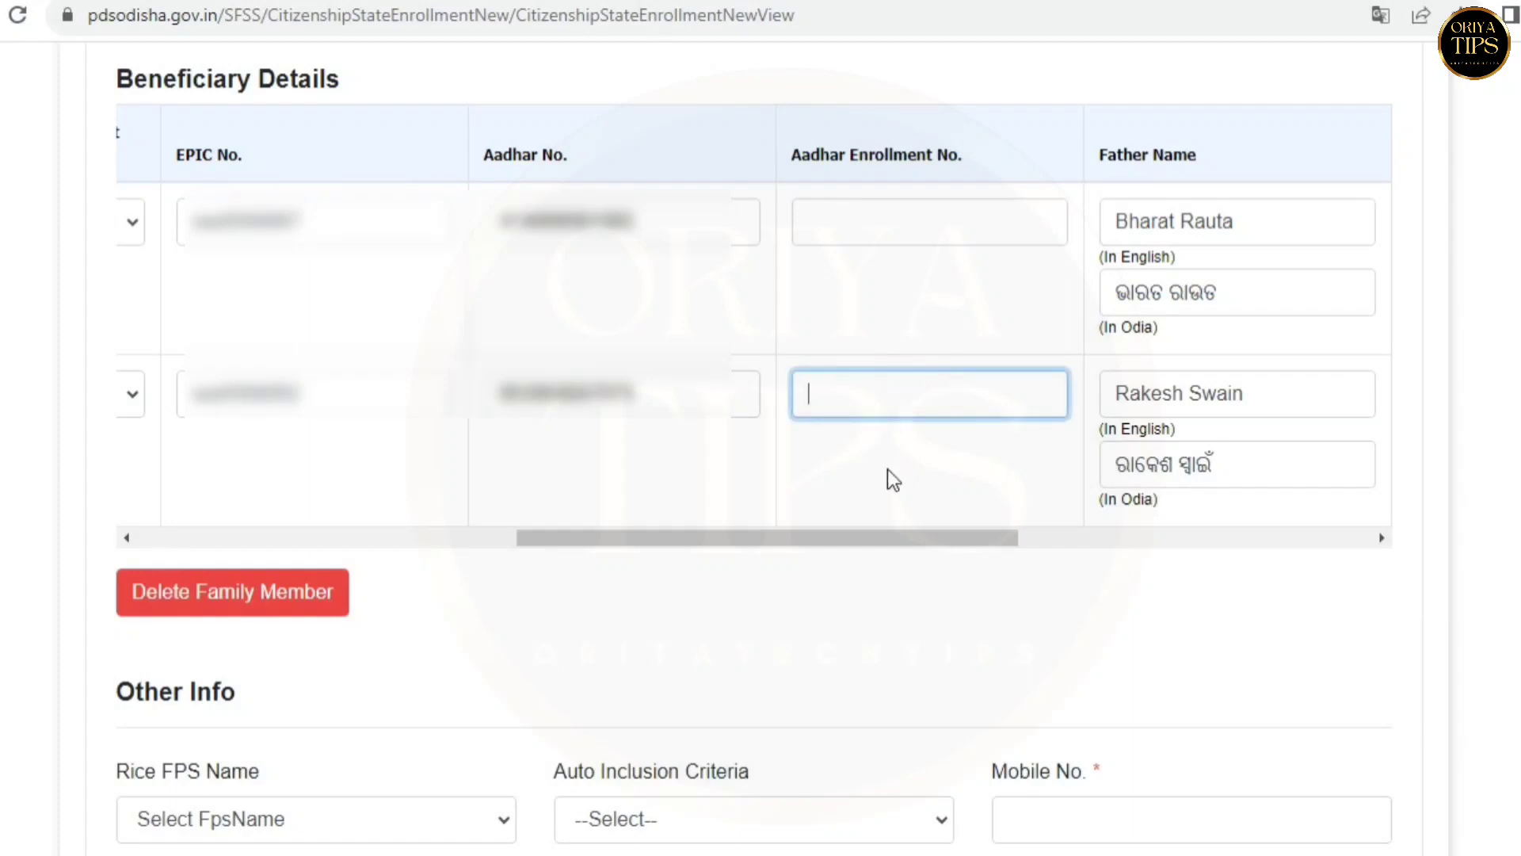
# Step: Check the second beneficiary's father name entries in English and Odia
pyautogui.moveTo(886, 544); pyautogui.dragTo(1234, 543)
pyautogui.moveTo(216, 155); pyautogui.dragTo(314, 159)
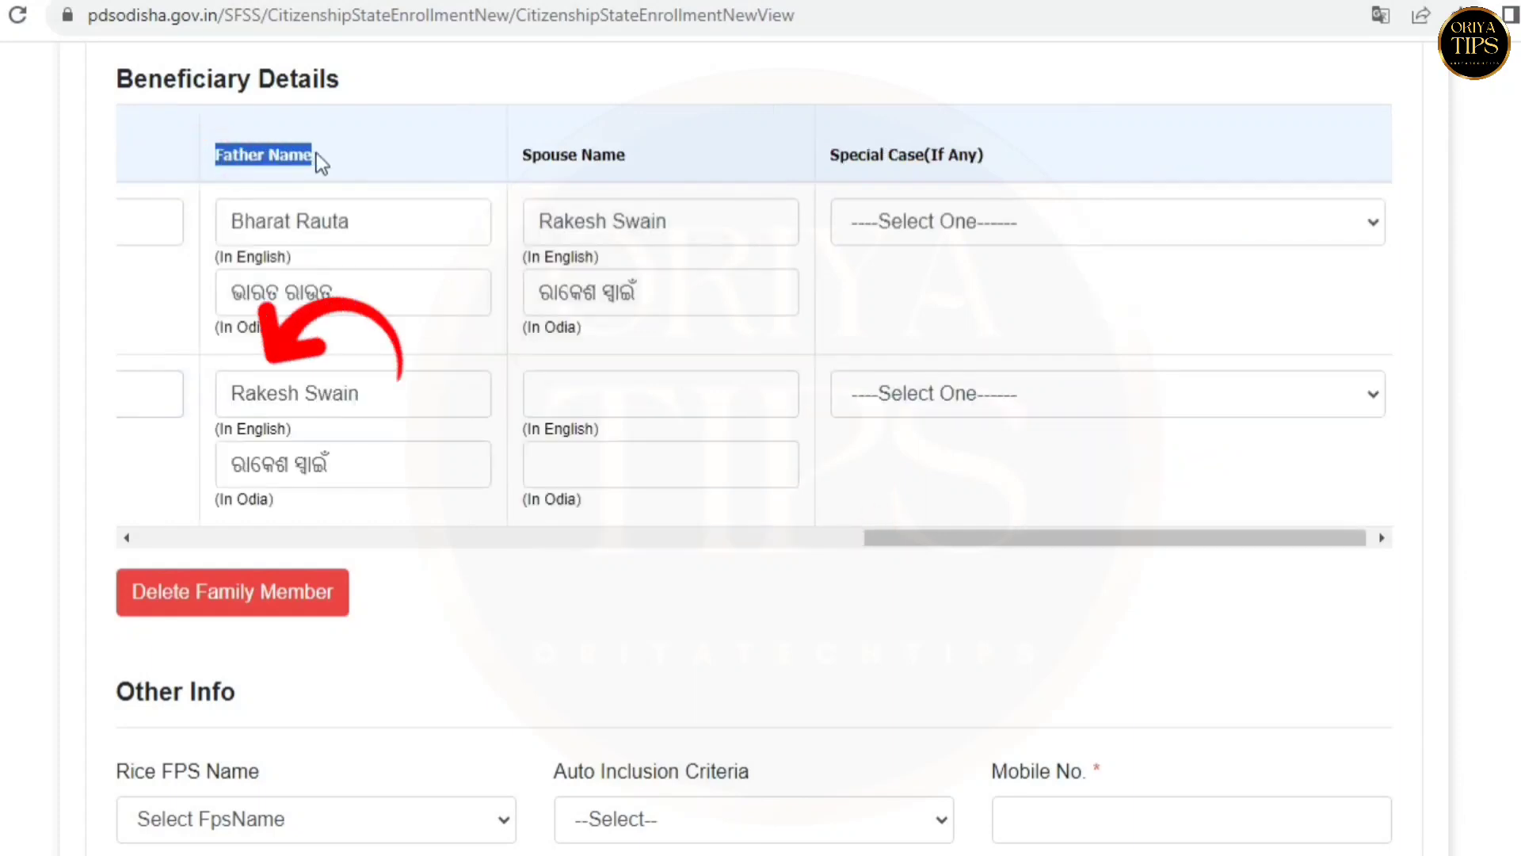
pyautogui.tripleClick(261, 392)
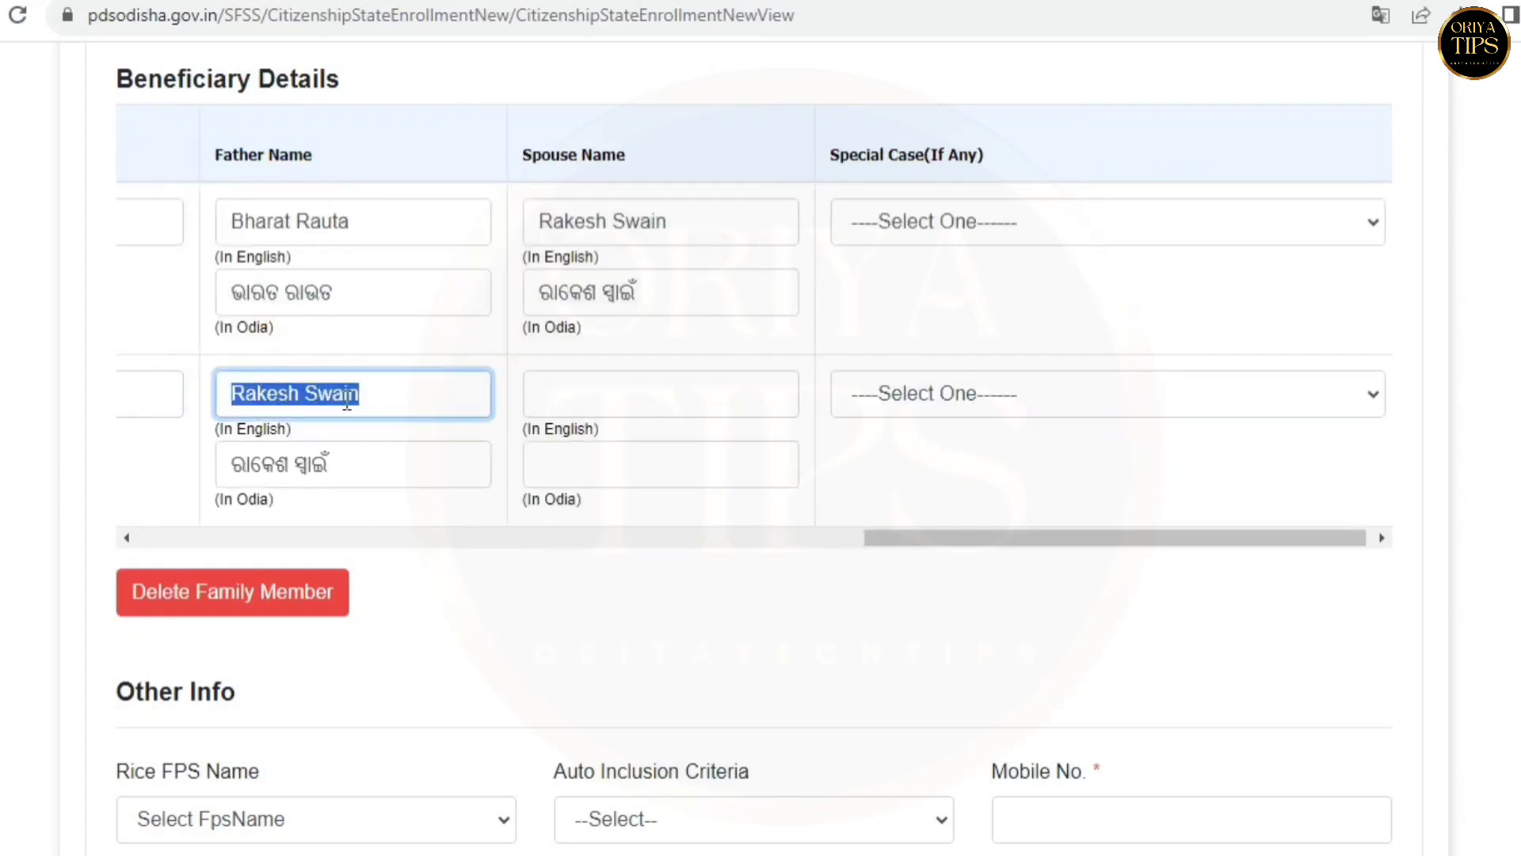
pyautogui.moveTo(357, 471); pyautogui.dragTo(256, 480)
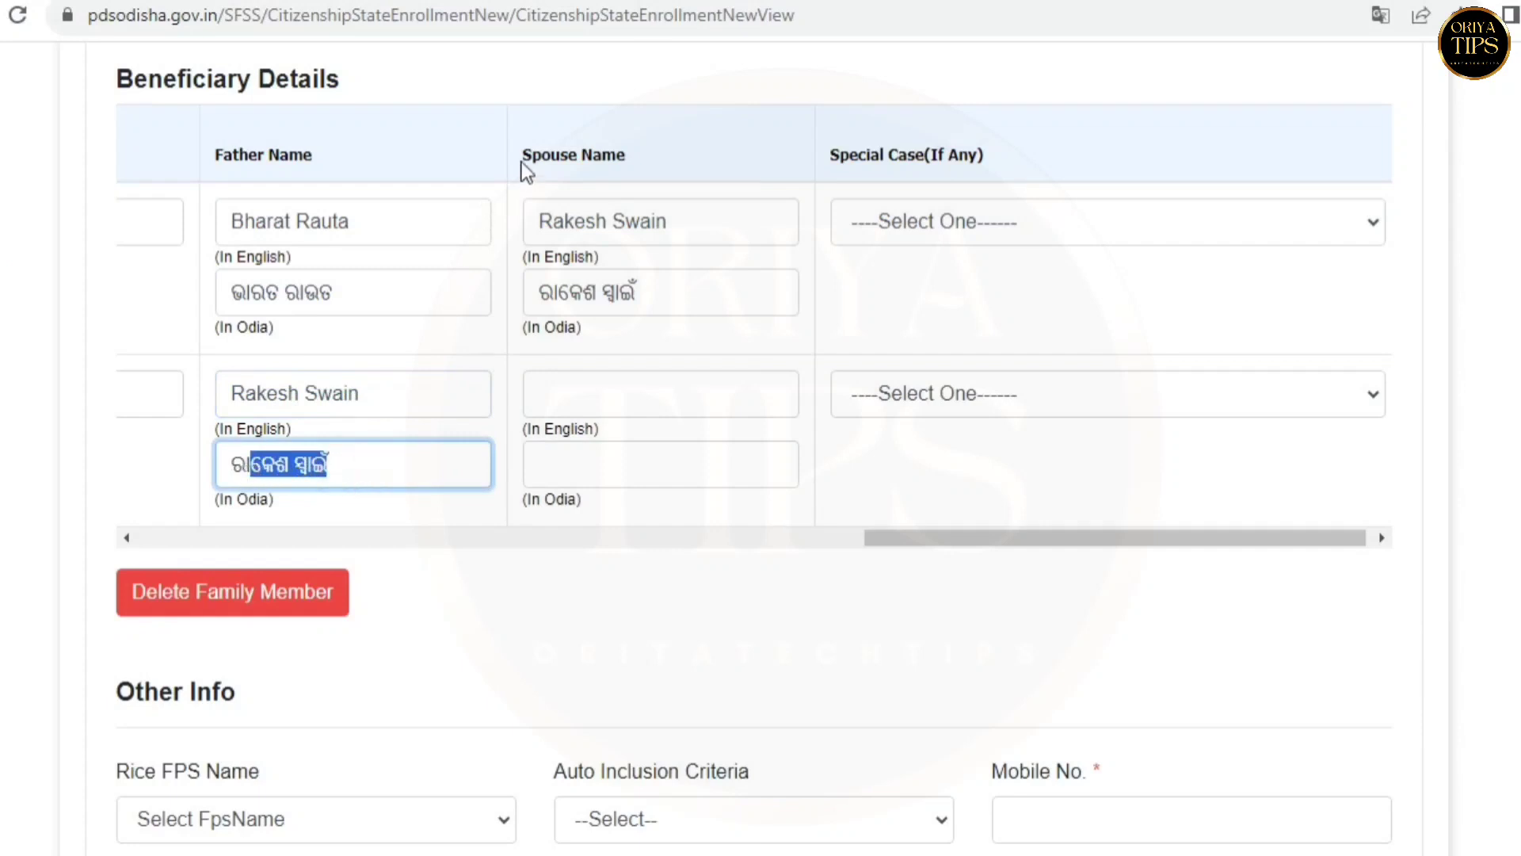
# Step: Look at the second beneficiary's spouse name fields in English and Odia without entering a name
pyautogui.moveTo(523, 154); pyautogui.dragTo(623, 158)
pyautogui.click(624, 391)
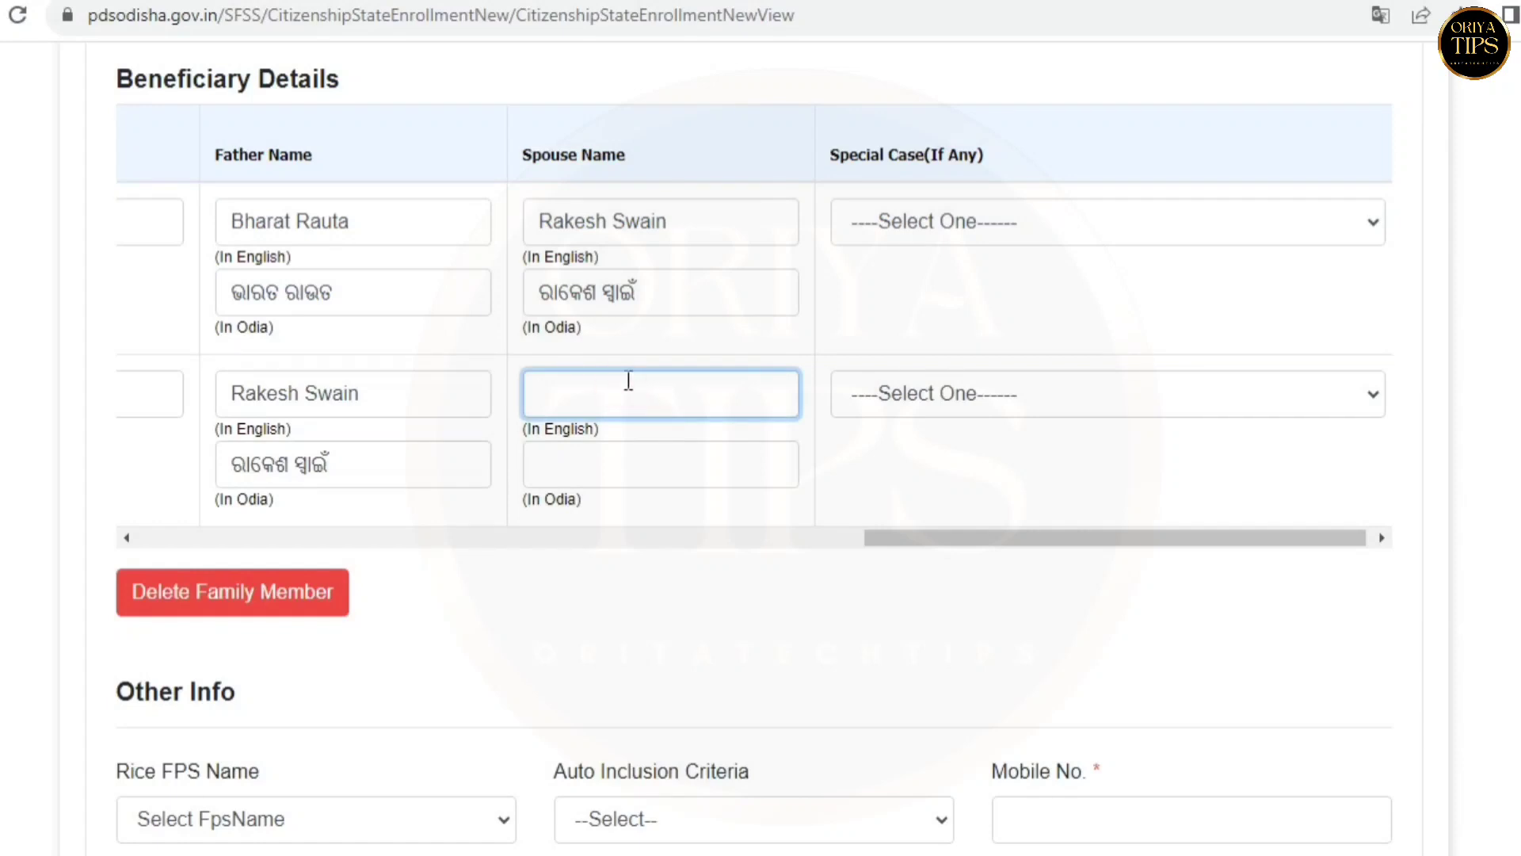
pyautogui.click(604, 479)
pyautogui.click(591, 402)
pyautogui.click(577, 402)
pyautogui.click(629, 476)
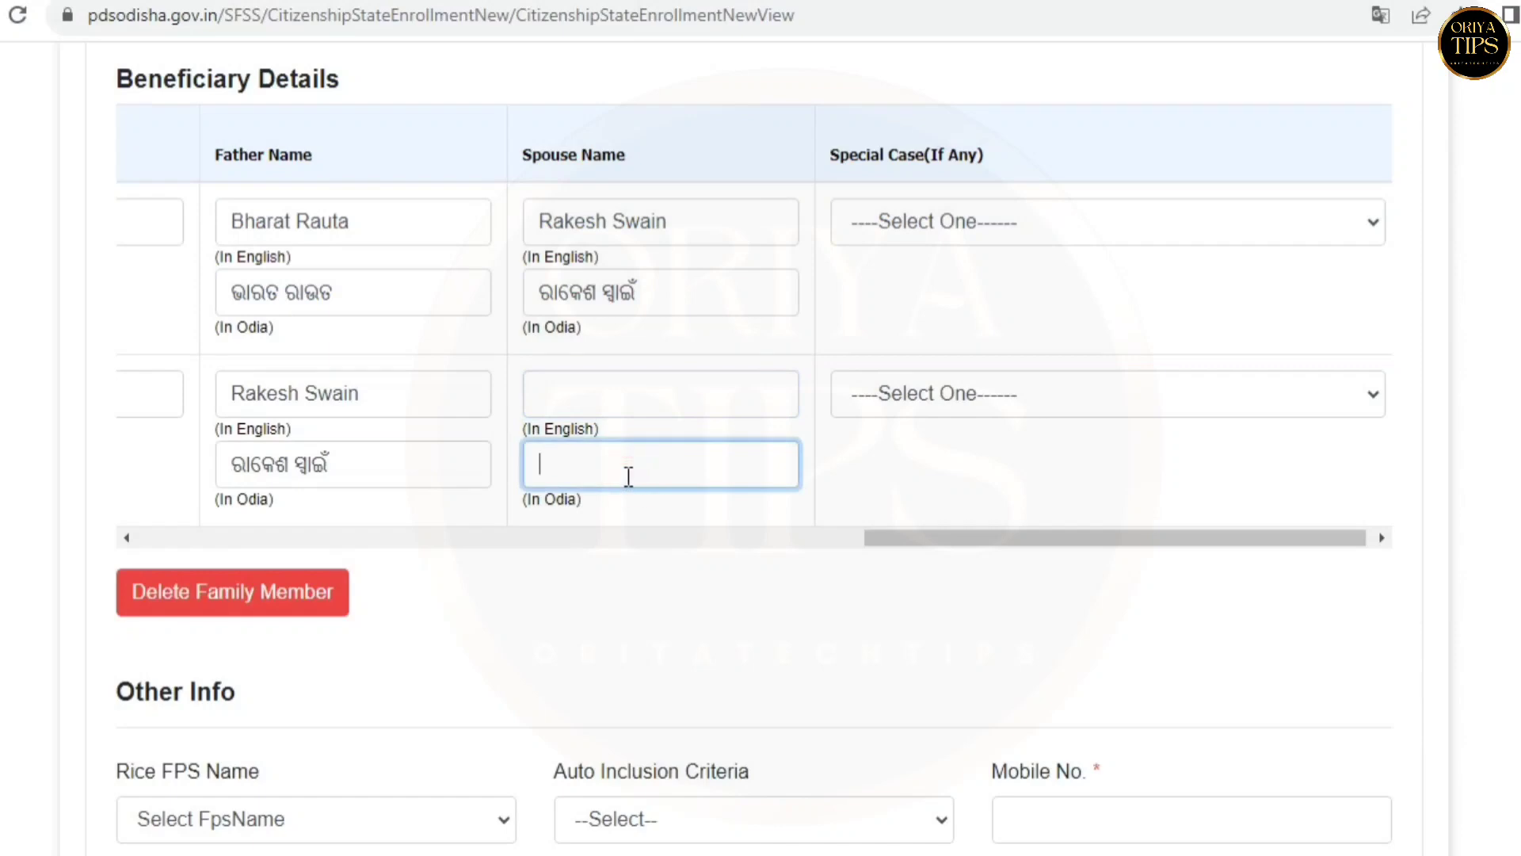
pyautogui.click(524, 402)
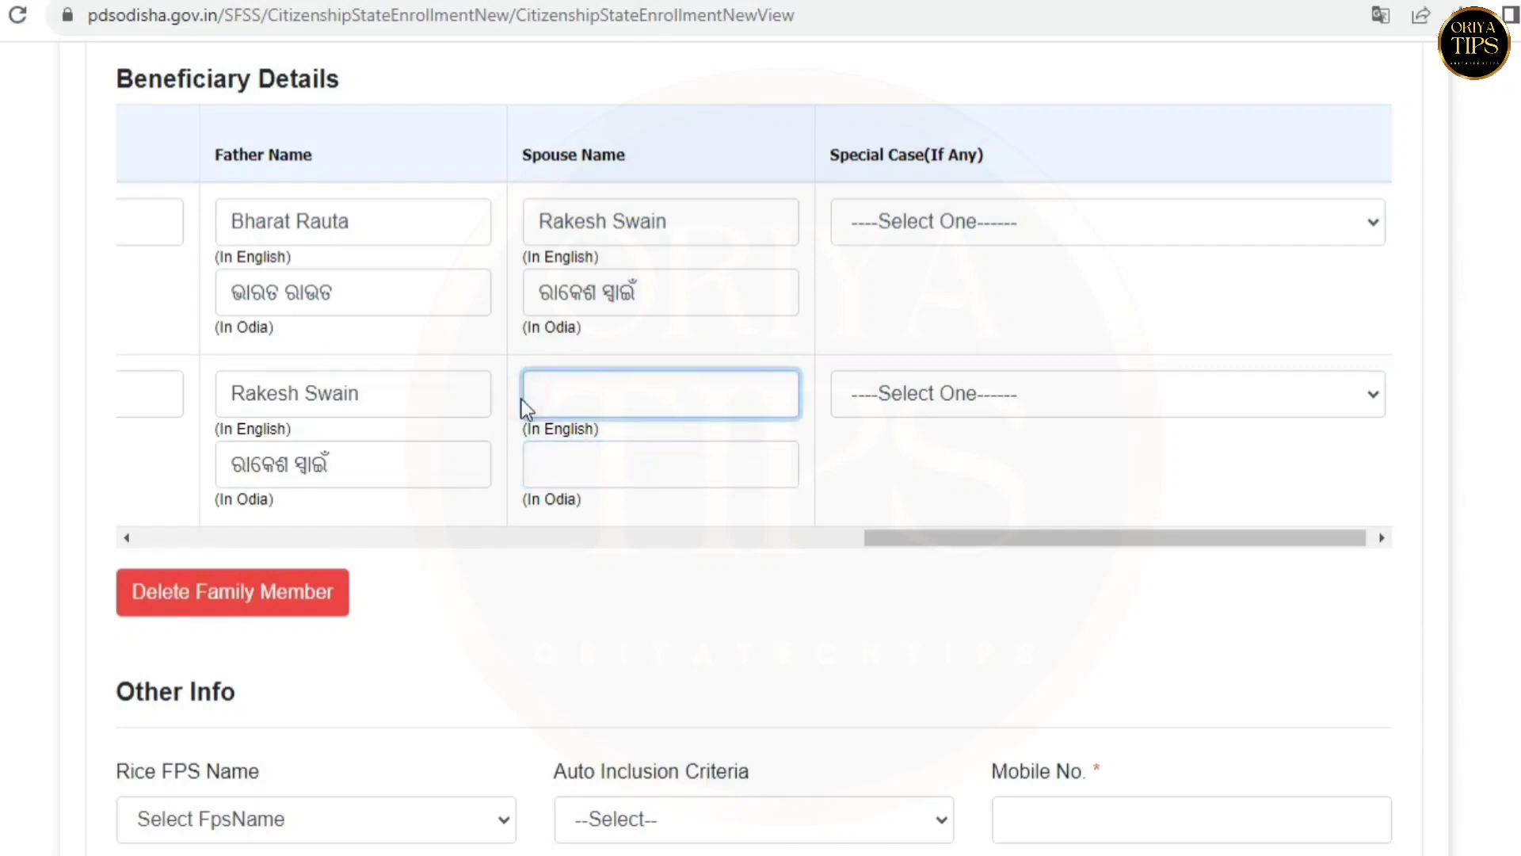
# Step: Review the special case options for the second beneficiary without choosing one
pyautogui.moveTo(827, 157); pyautogui.dragTo(994, 166)
pyautogui.click(993, 163)
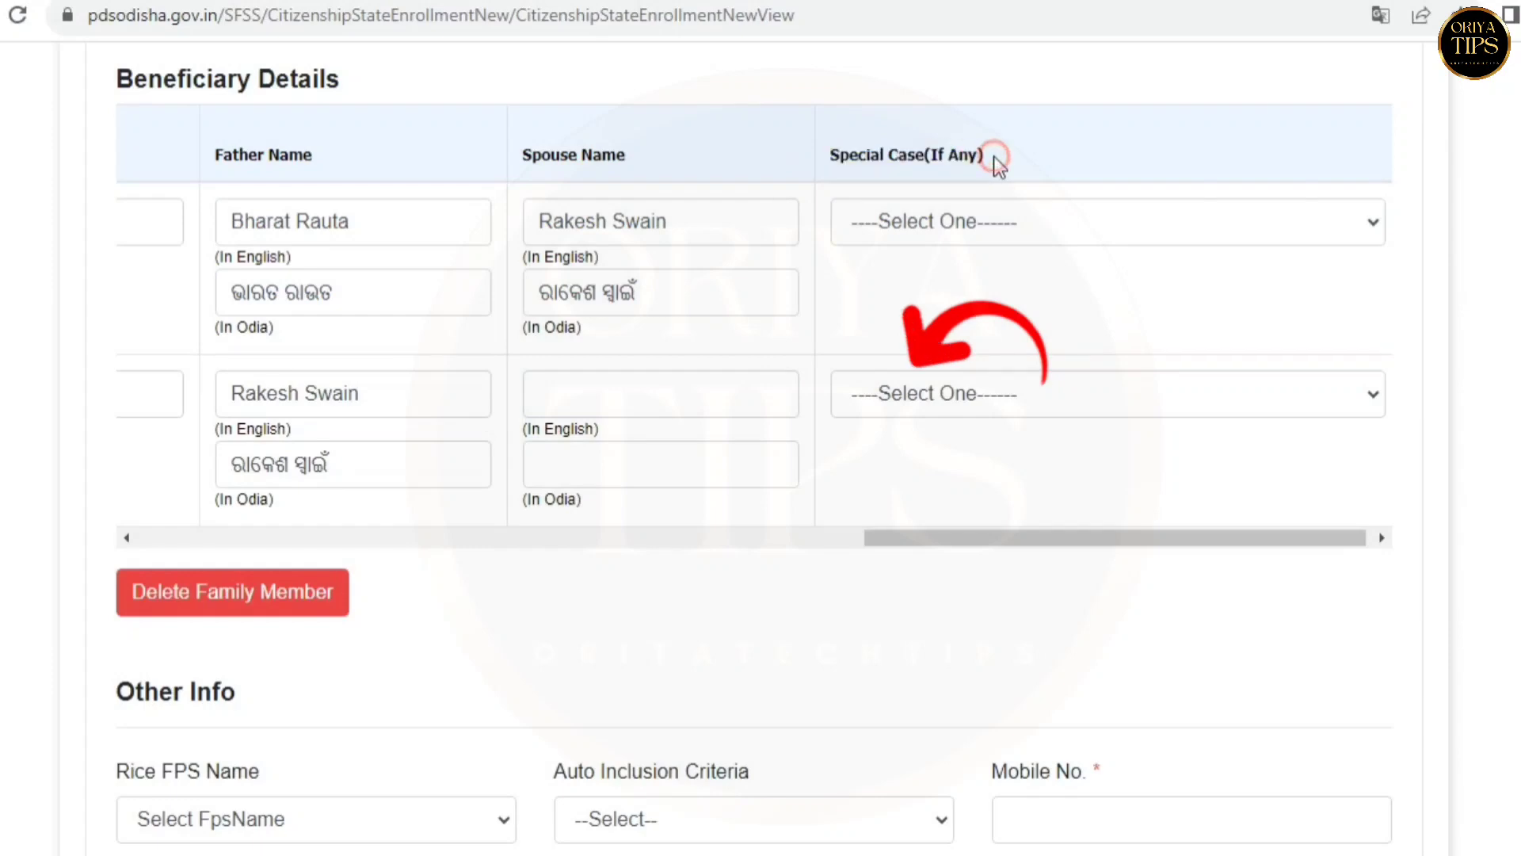
pyautogui.click(992, 412)
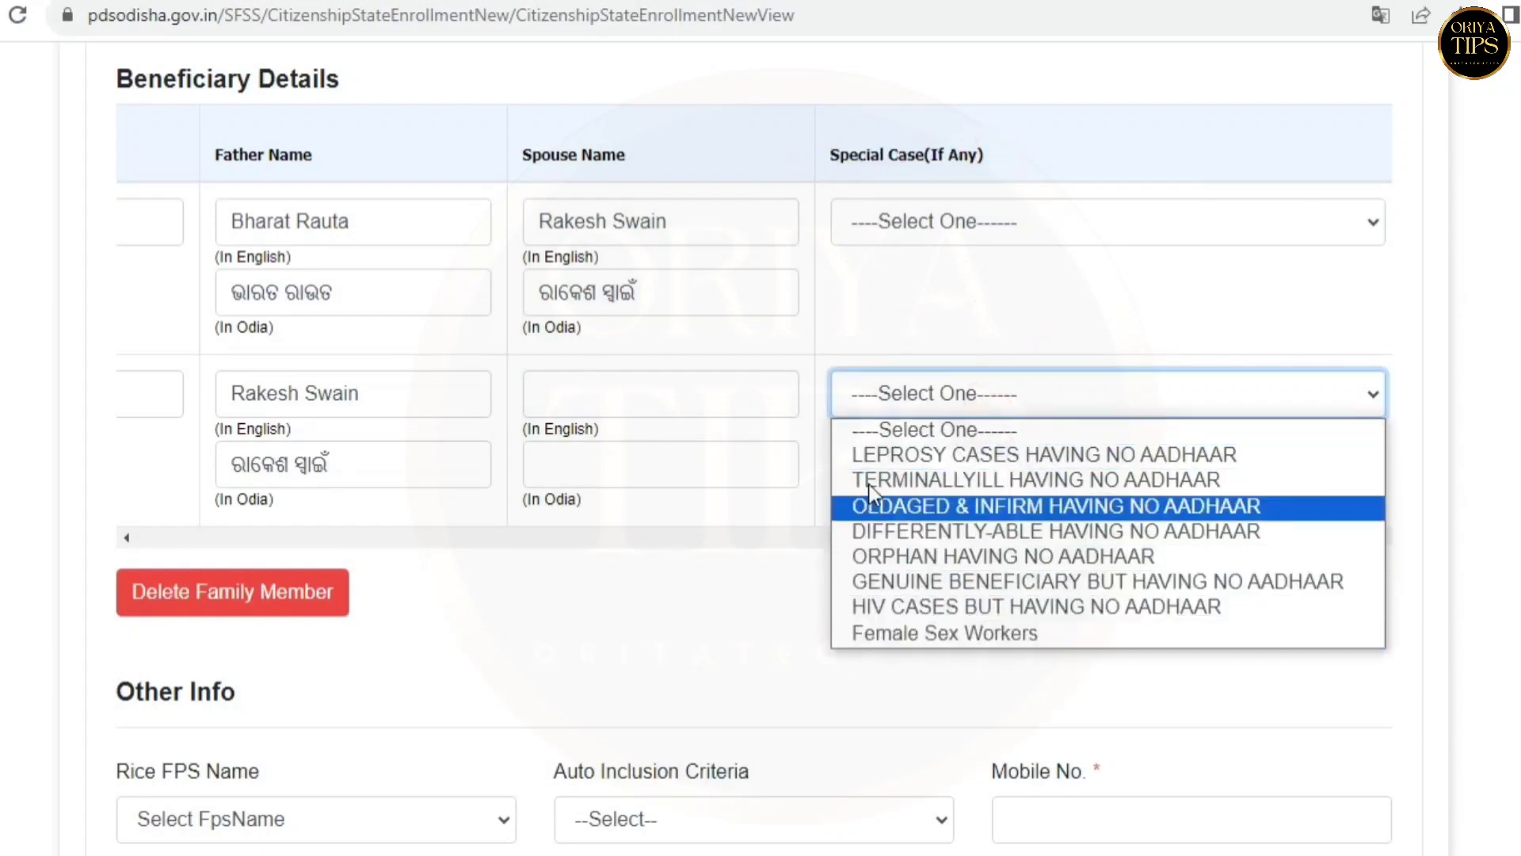
pyautogui.click(878, 323)
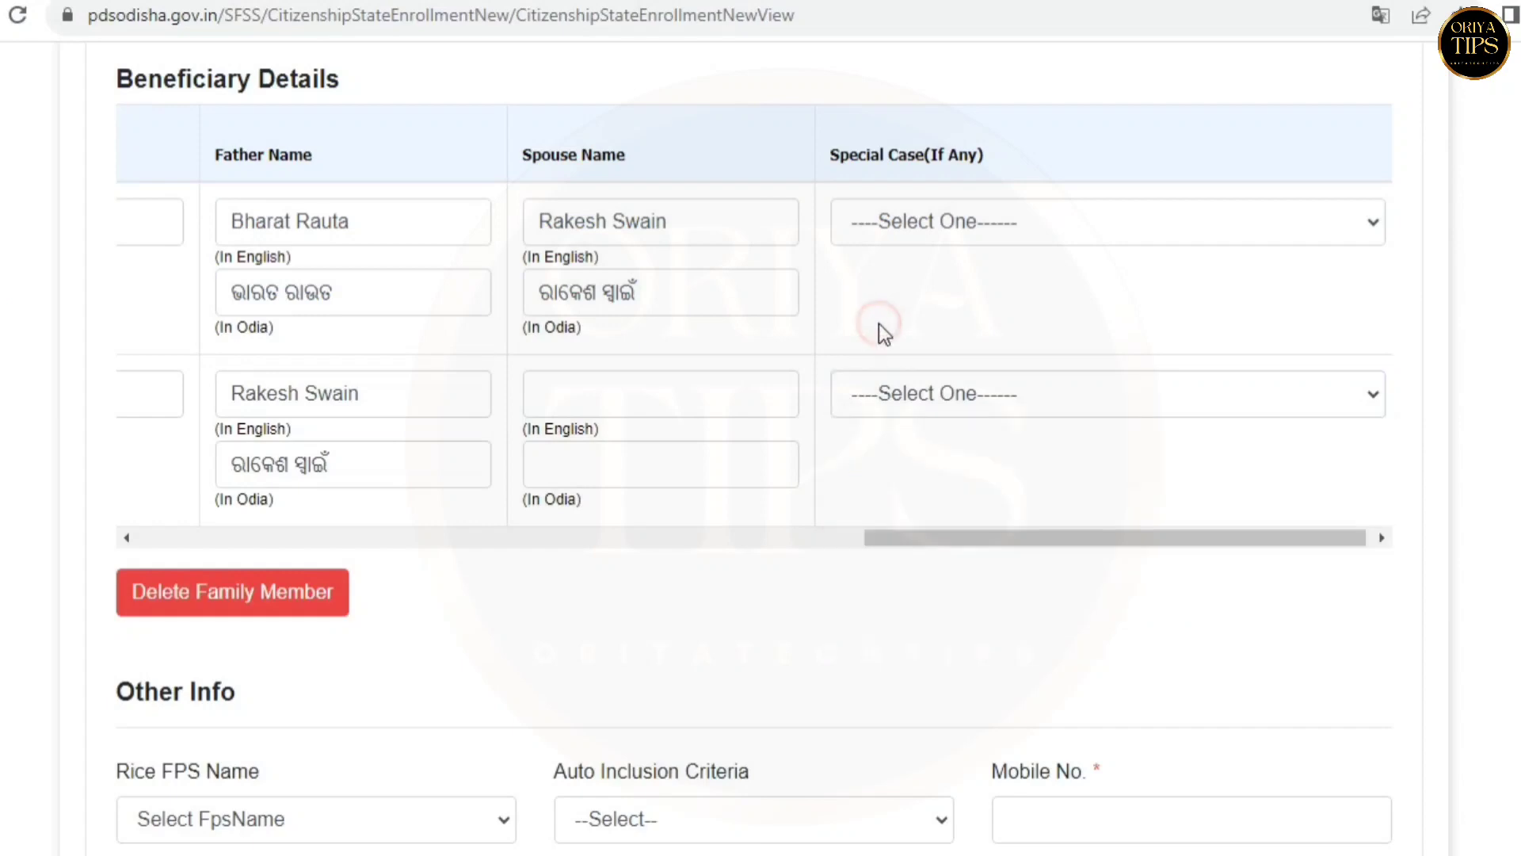
# Step: Look across the blank beneficiary rows to find the option for adding another family member
pyautogui.moveTo(1070, 536); pyautogui.dragTo(292, 608)
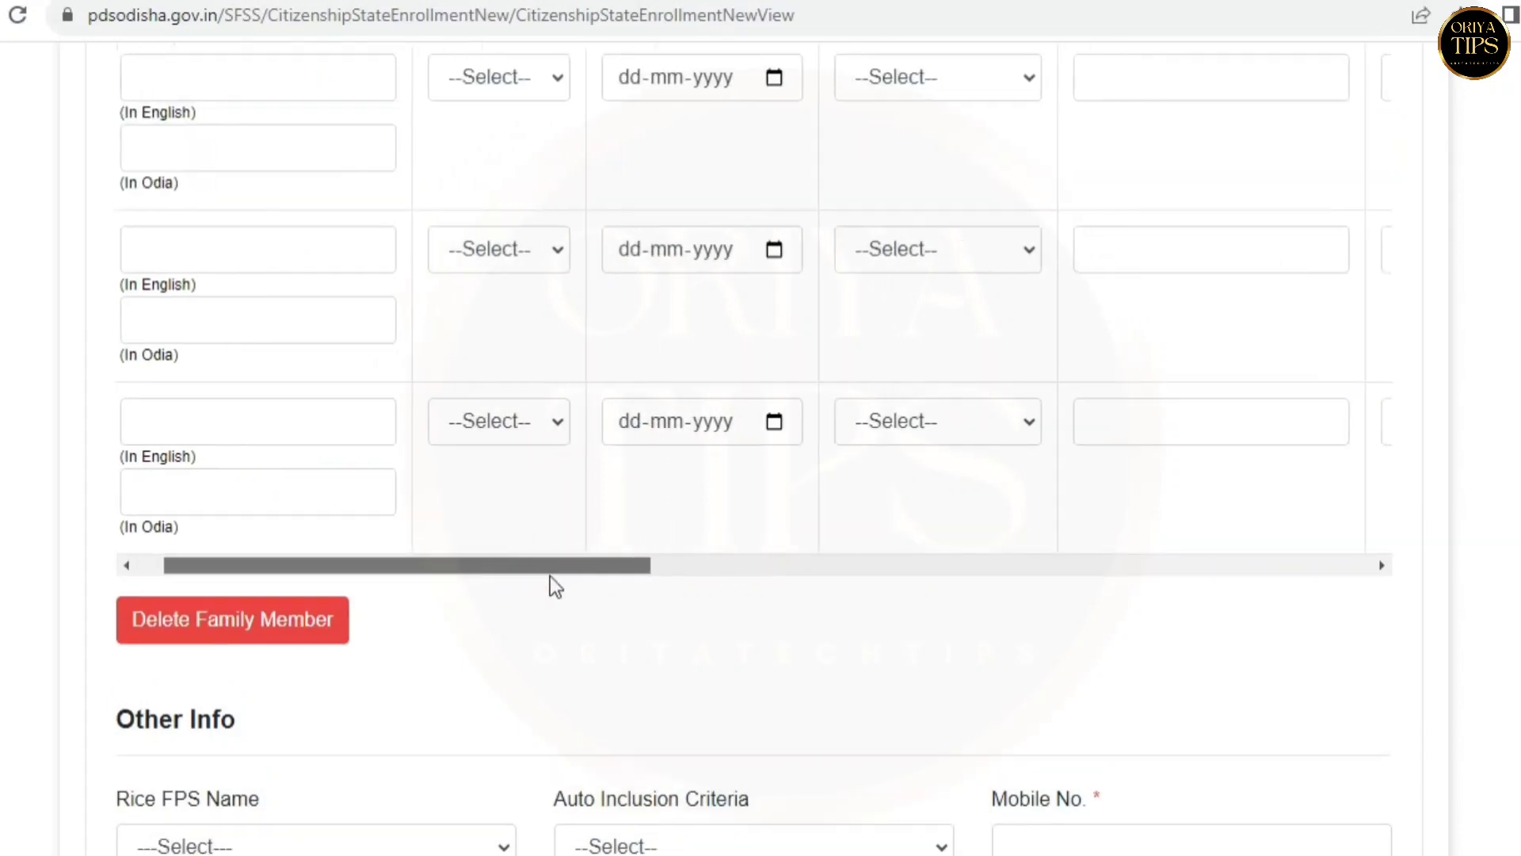
pyautogui.moveTo(551, 577); pyautogui.dragTo(1410, 505)
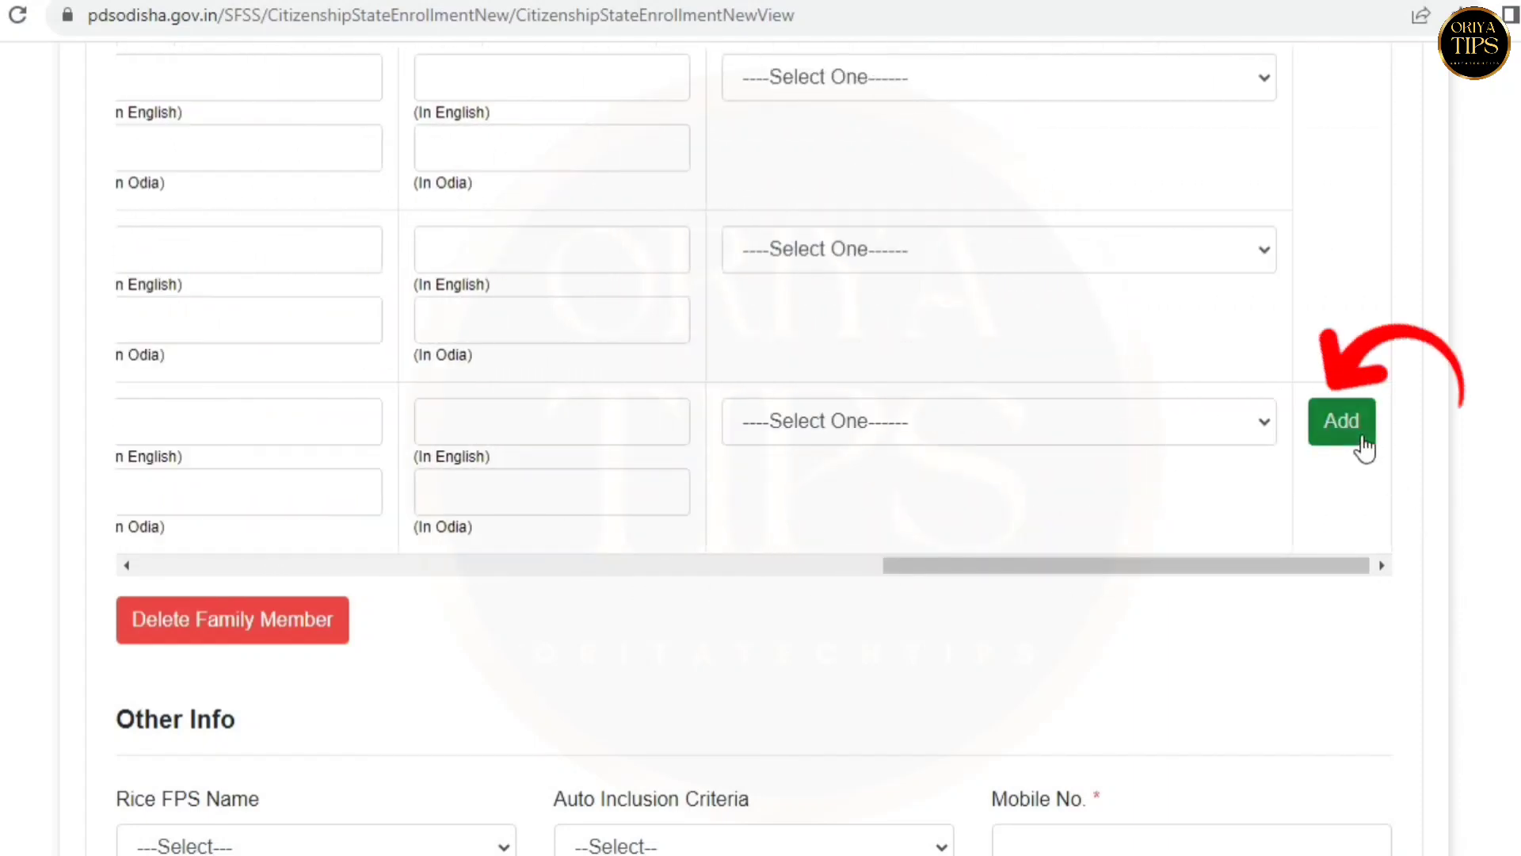
pyautogui.moveTo(1223, 567); pyautogui.dragTo(363, 655)
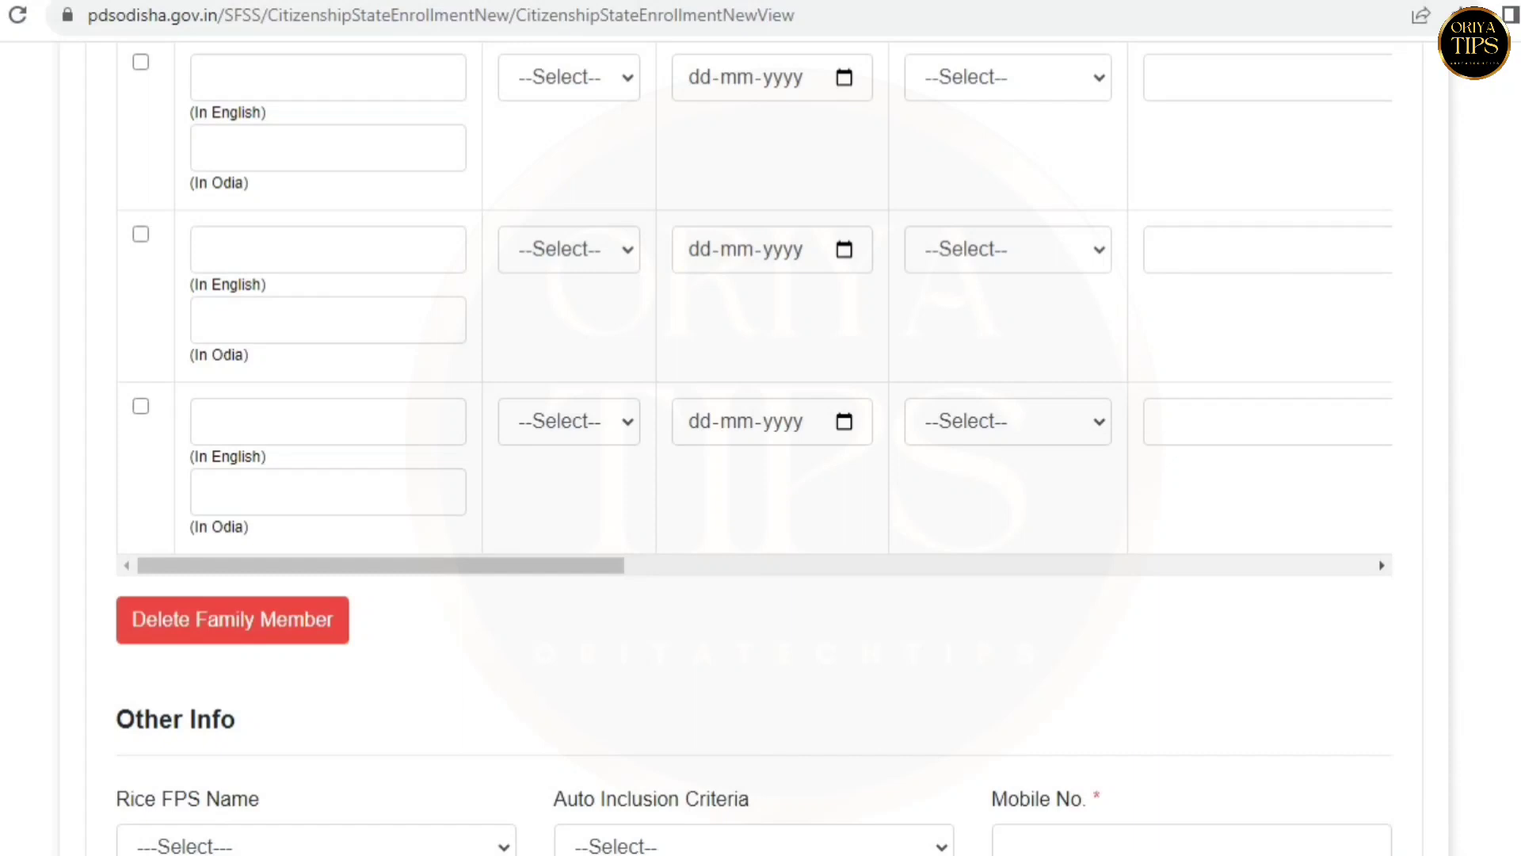
# Step: Choose the fair price shop for the Rice FPS Name in the Other Info section
pyautogui.scroll(-6, 400, 462)
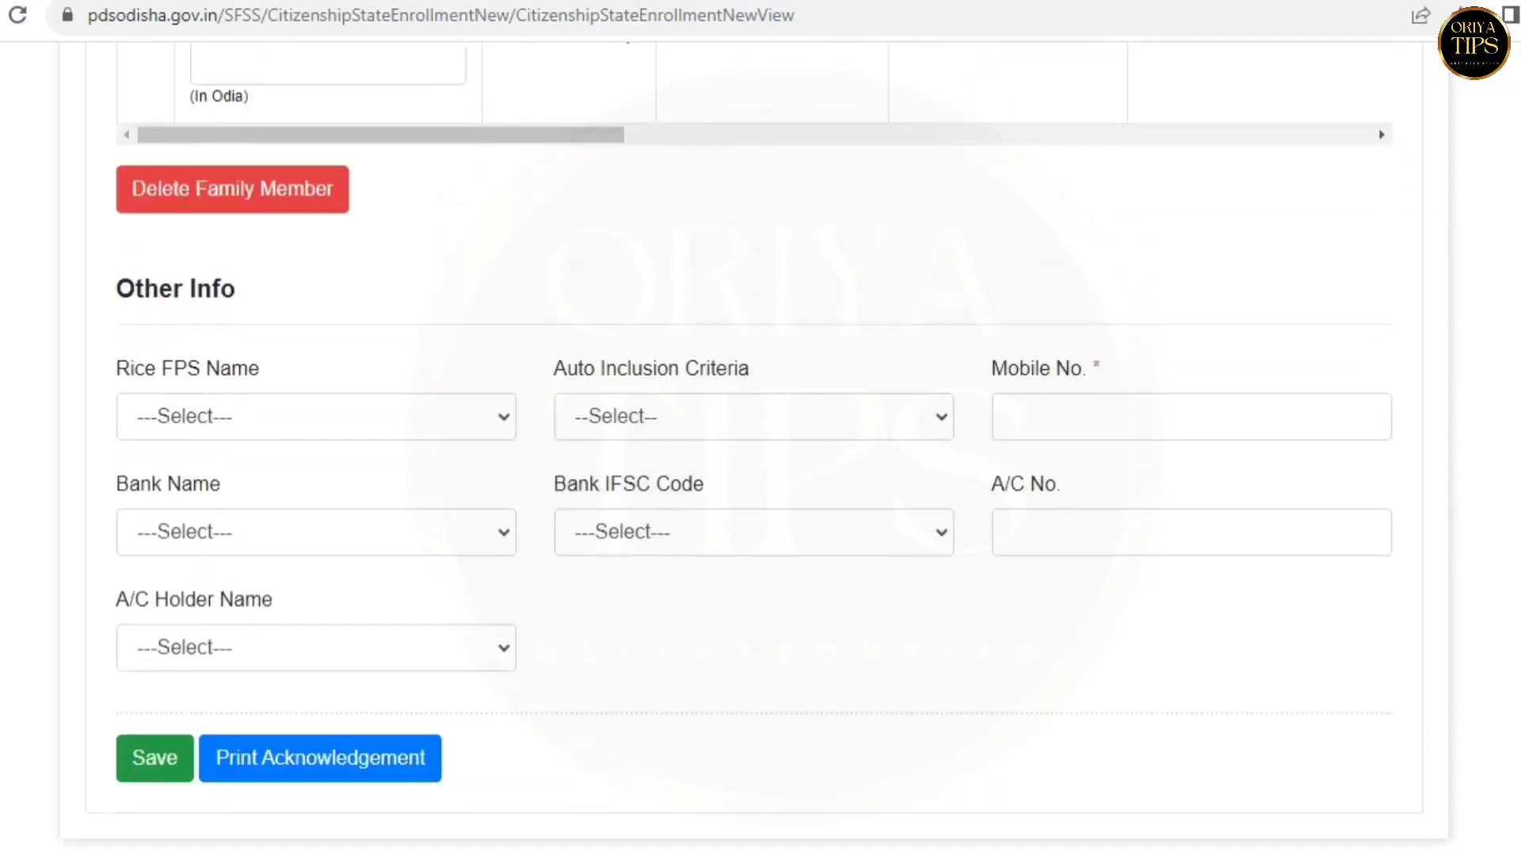
pyautogui.moveTo(117, 240); pyautogui.dragTo(248, 269)
pyautogui.click(336, 243)
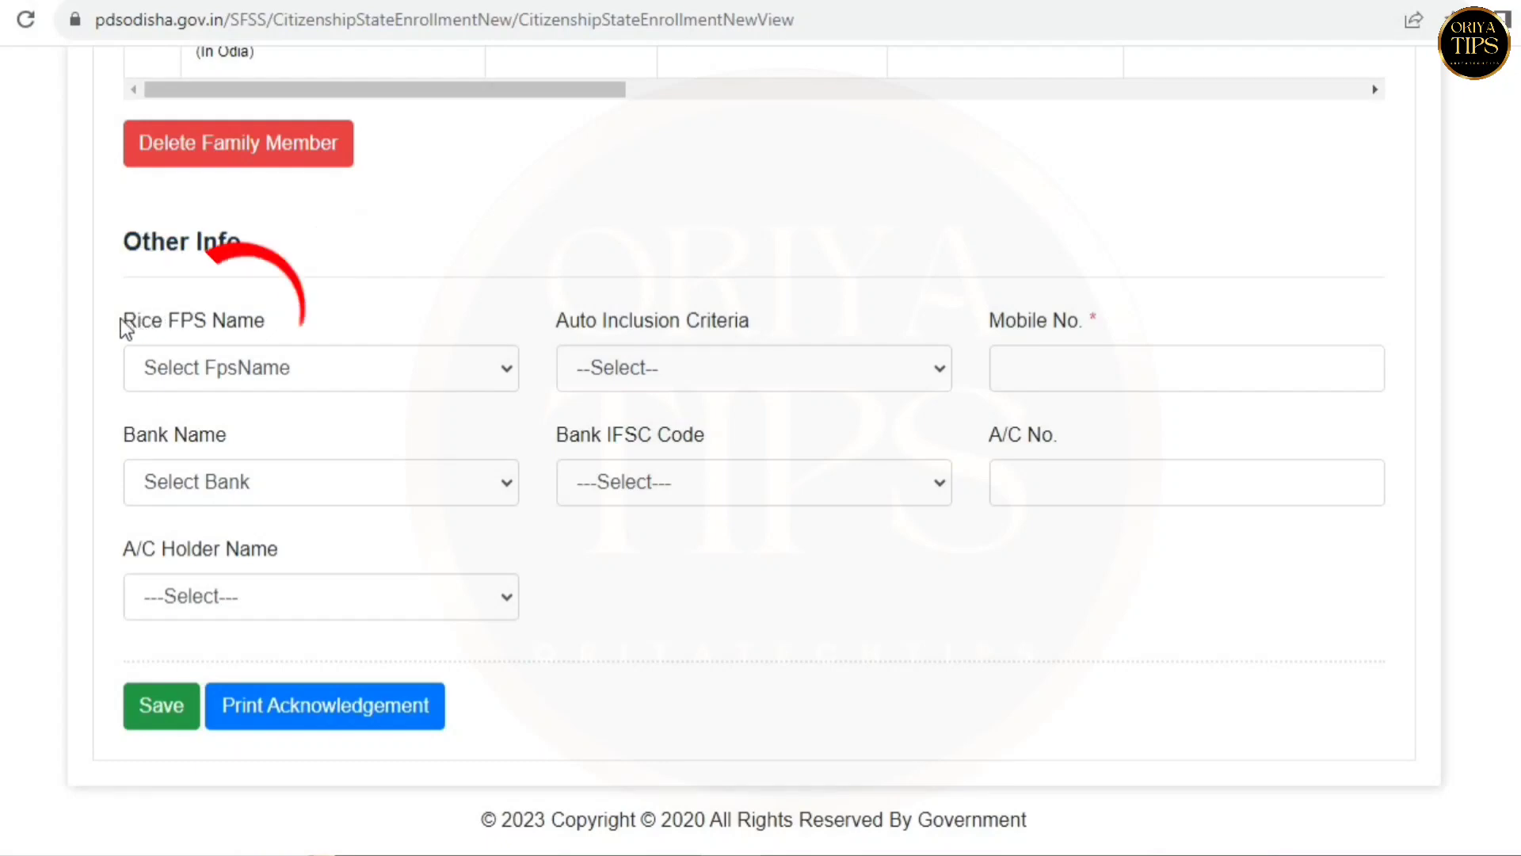
pyautogui.moveTo(120, 319); pyautogui.dragTo(258, 327)
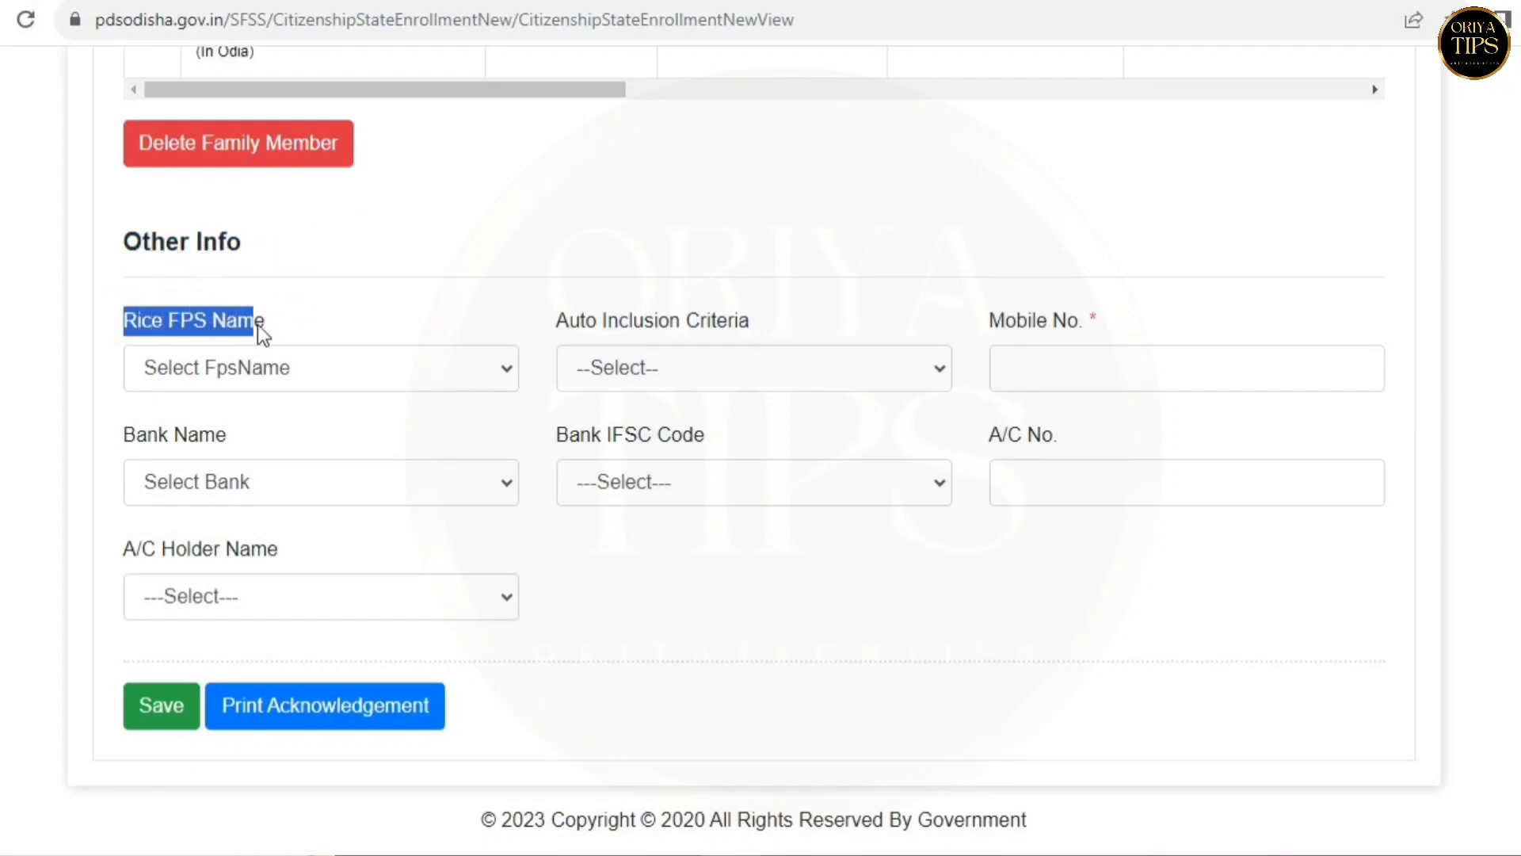
pyautogui.click(256, 368)
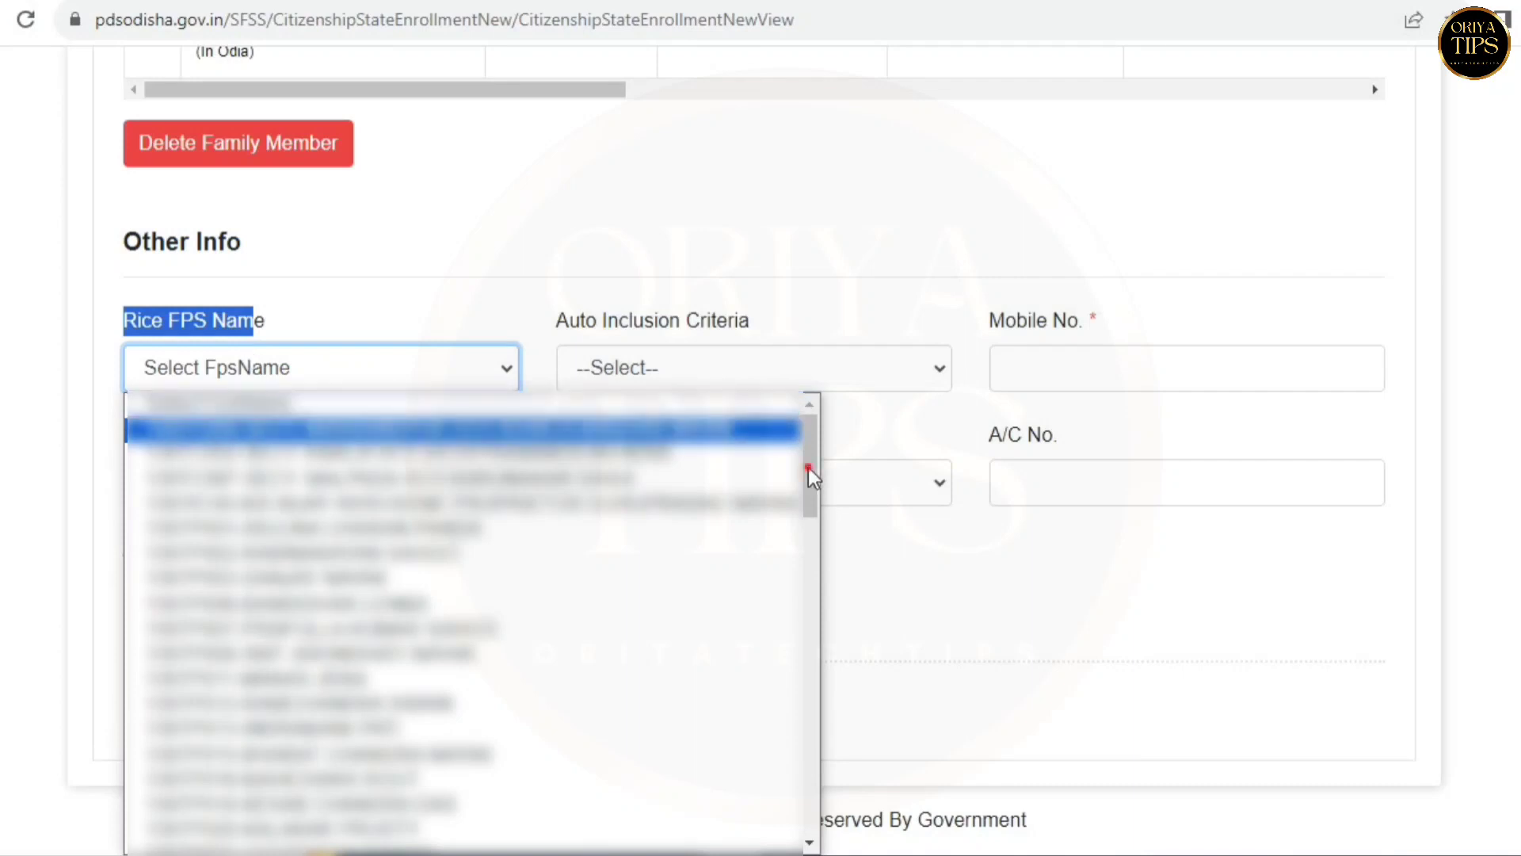
pyautogui.moveTo(808, 467); pyautogui.dragTo(808, 773)
pyautogui.click(462, 650)
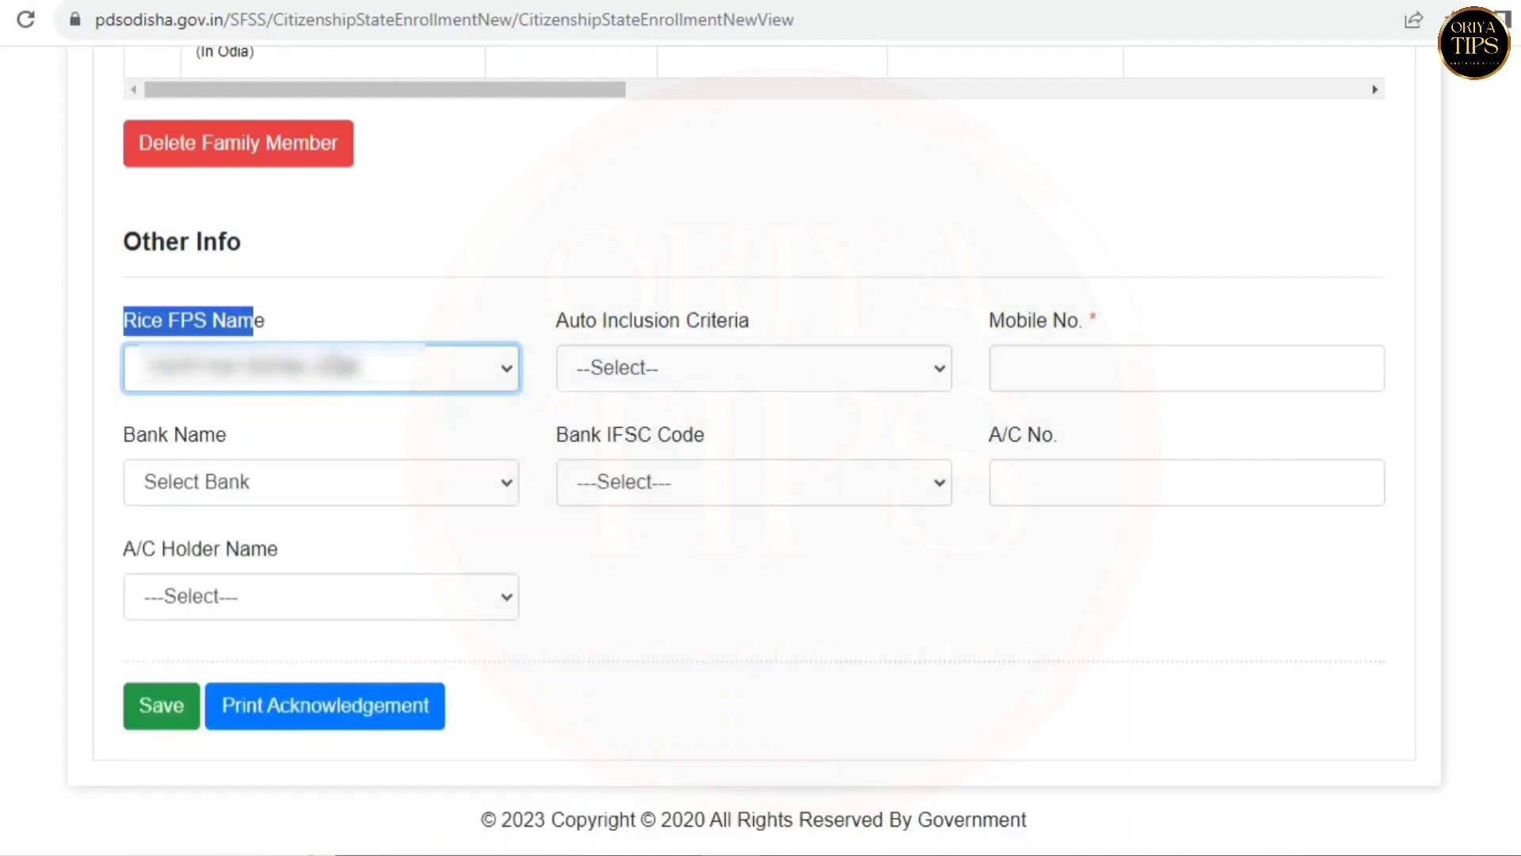
# Step: Set the auto inclusion criteria to Dependent on daily wage labour and fill in the required mobile number
pyautogui.click(428, 325)
pyautogui.moveTo(558, 321); pyautogui.dragTo(767, 329)
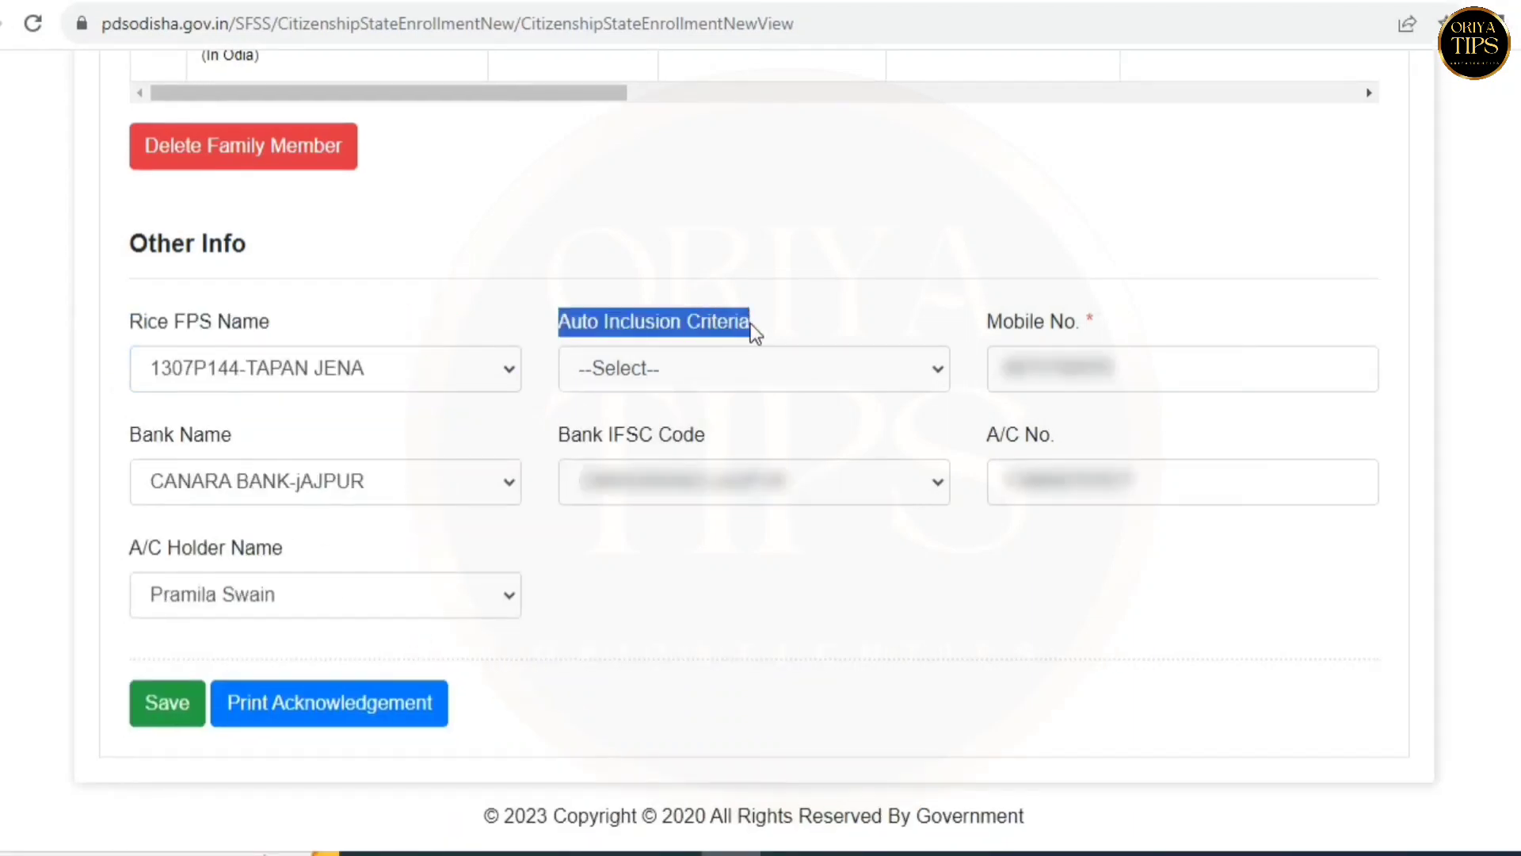
pyautogui.click(727, 366)
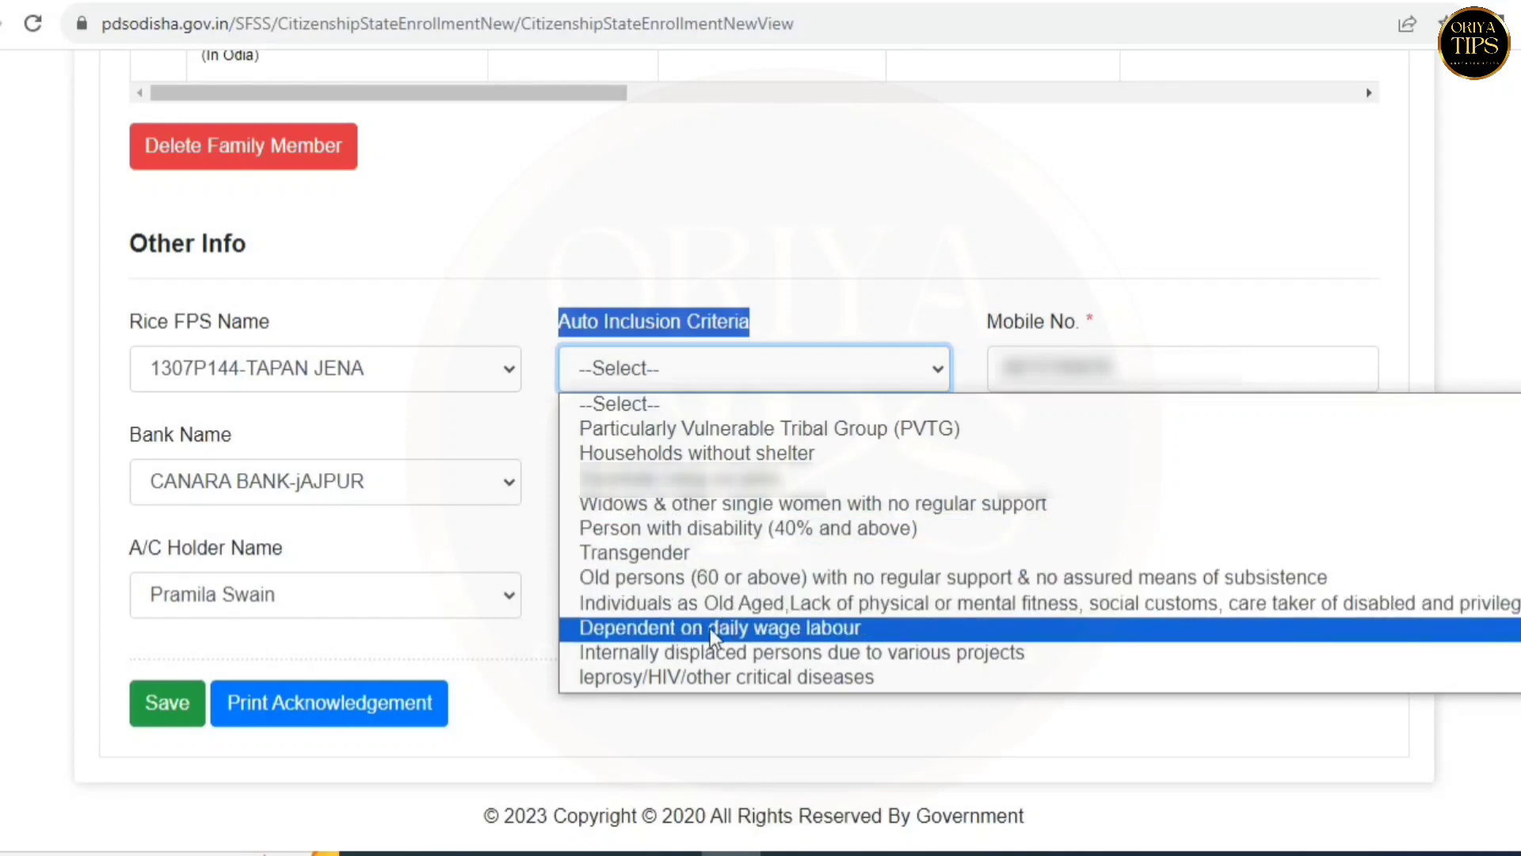
pyautogui.click(779, 629)
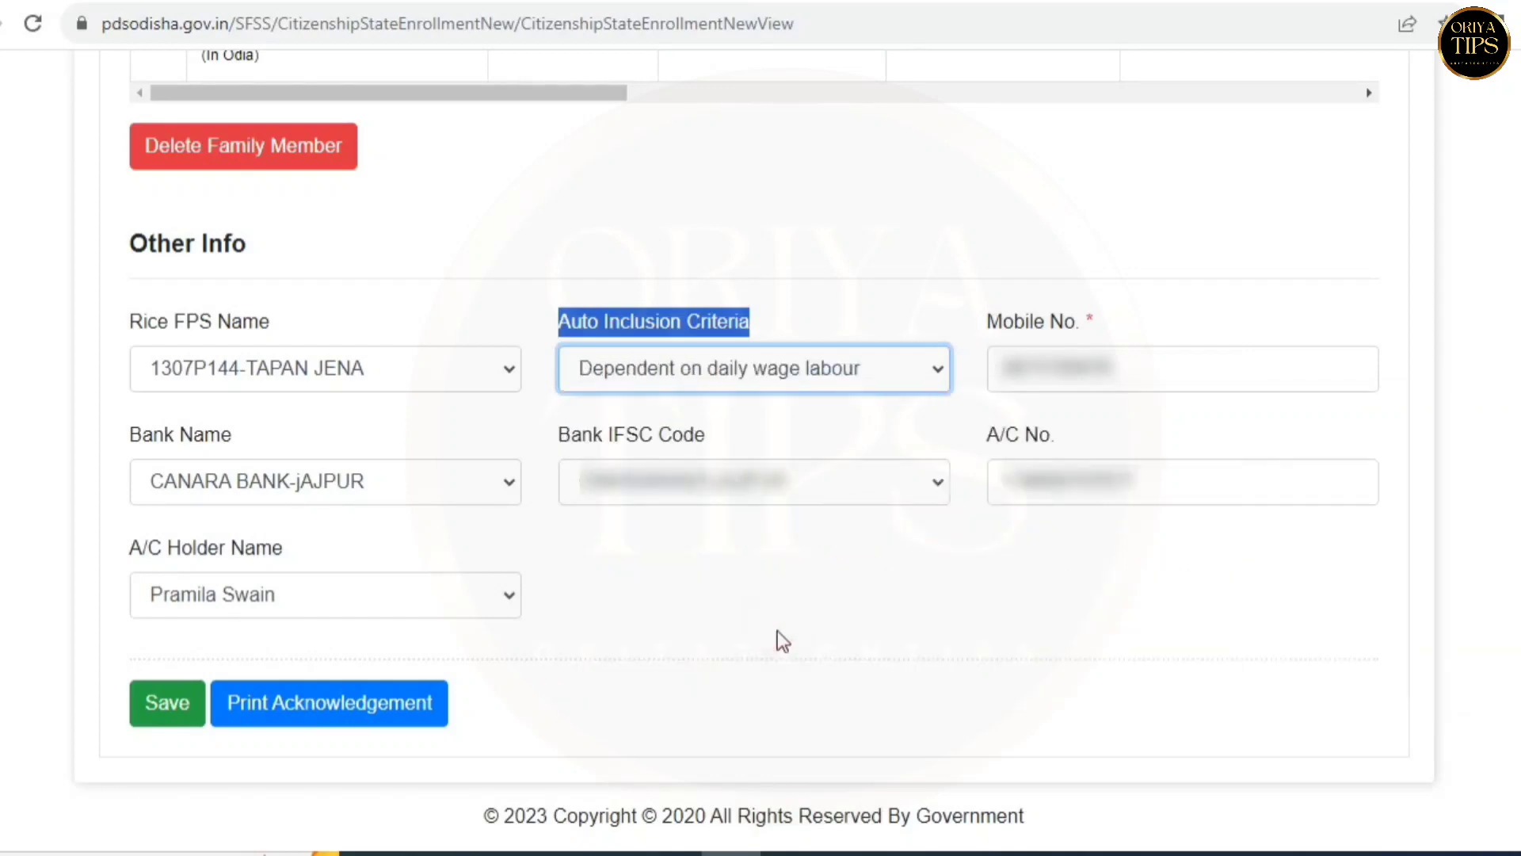
pyautogui.moveTo(988, 331); pyautogui.dragTo(1090, 346)
pyautogui.click(1062, 373)
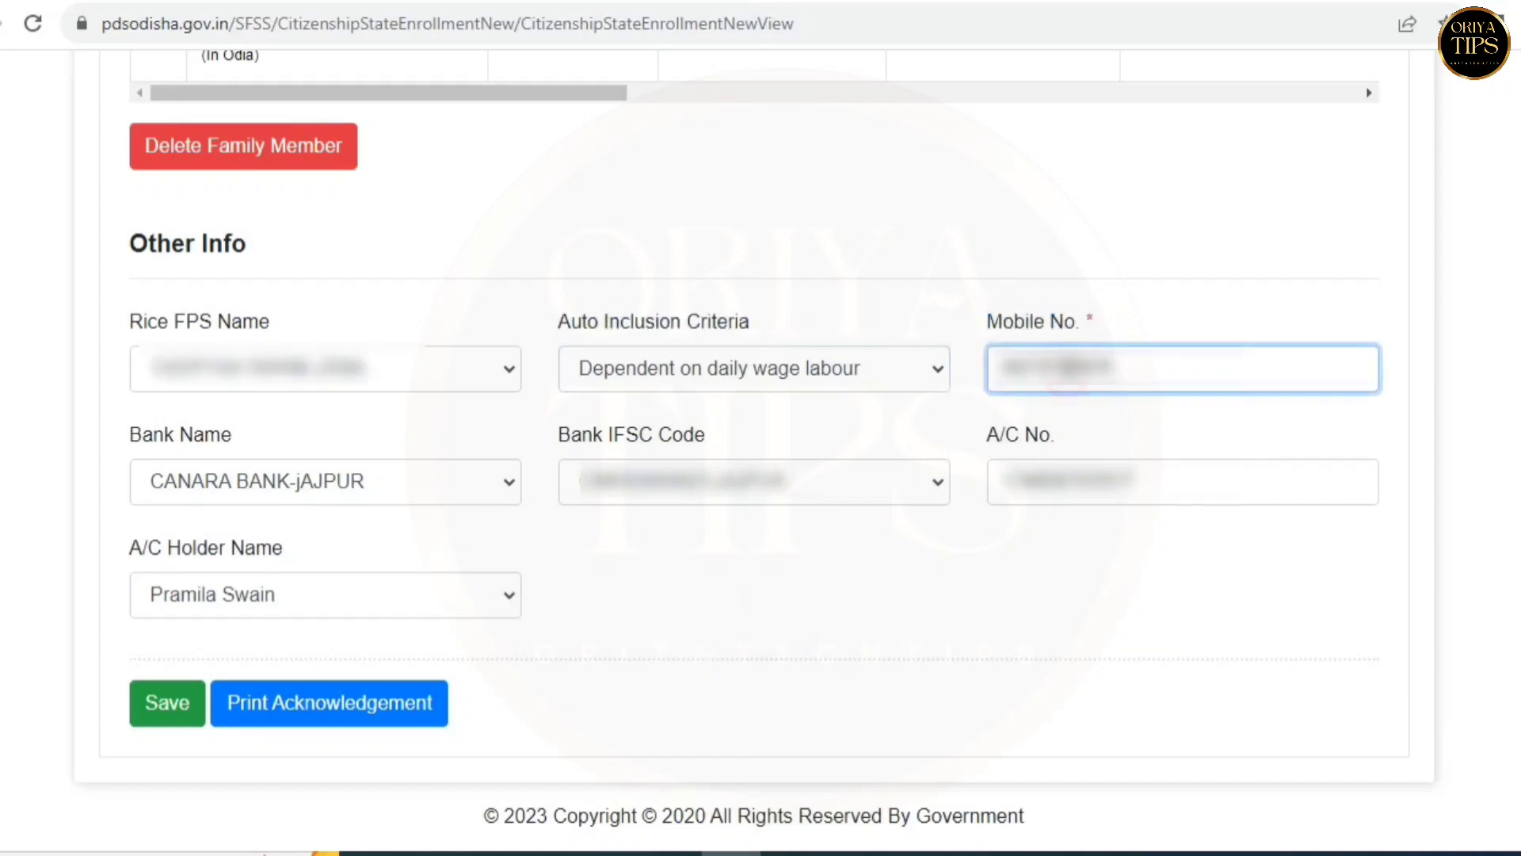
# Step: Select CANARA BANK-jAJPUR as the bank name and check the matching bank IFSC code
pyautogui.moveTo(118, 434); pyautogui.dragTo(228, 435)
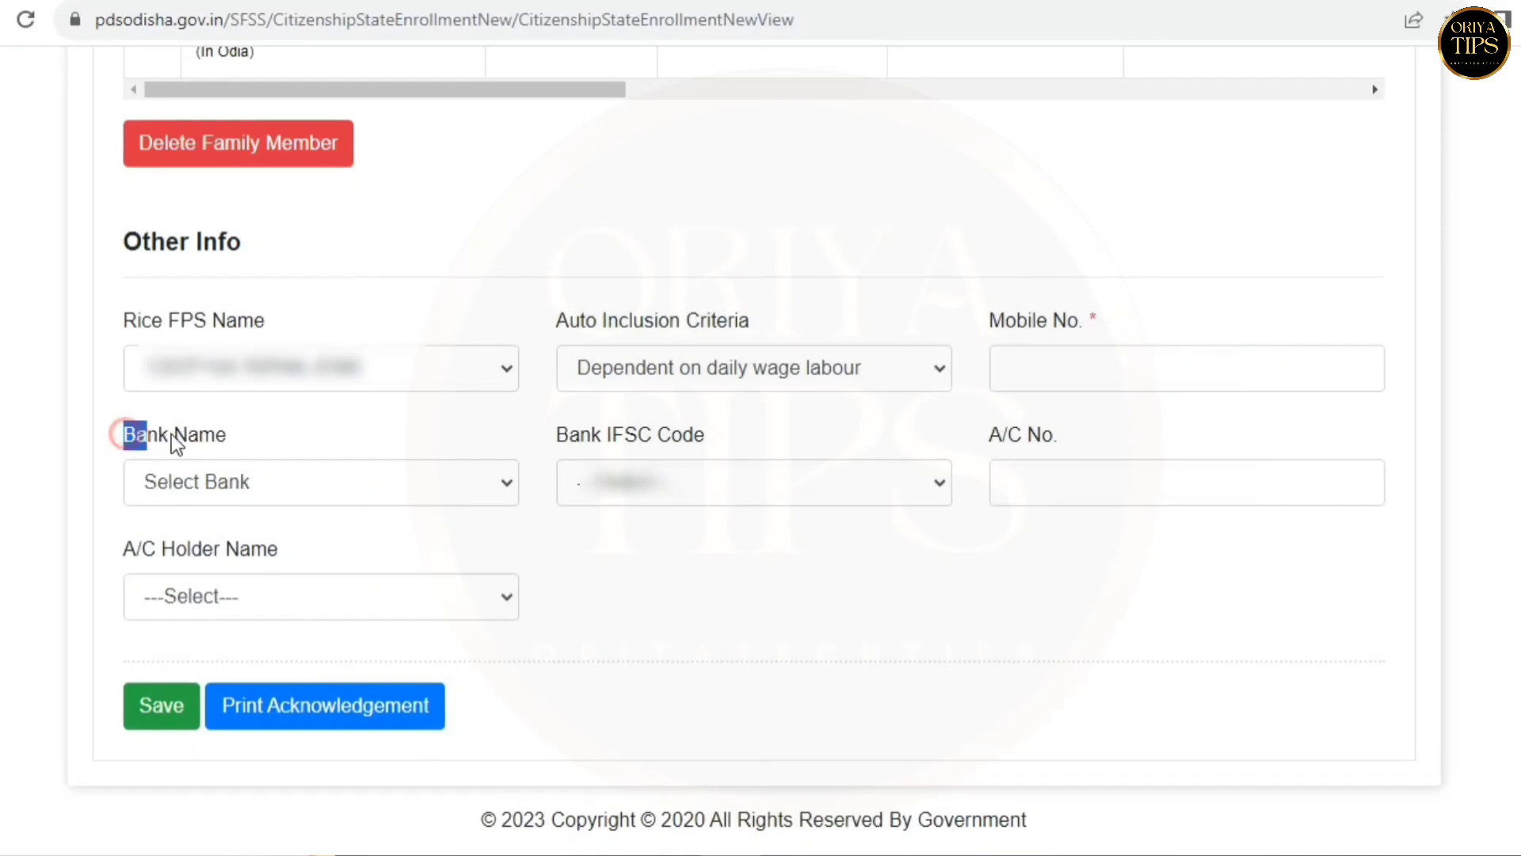
pyautogui.click(298, 496)
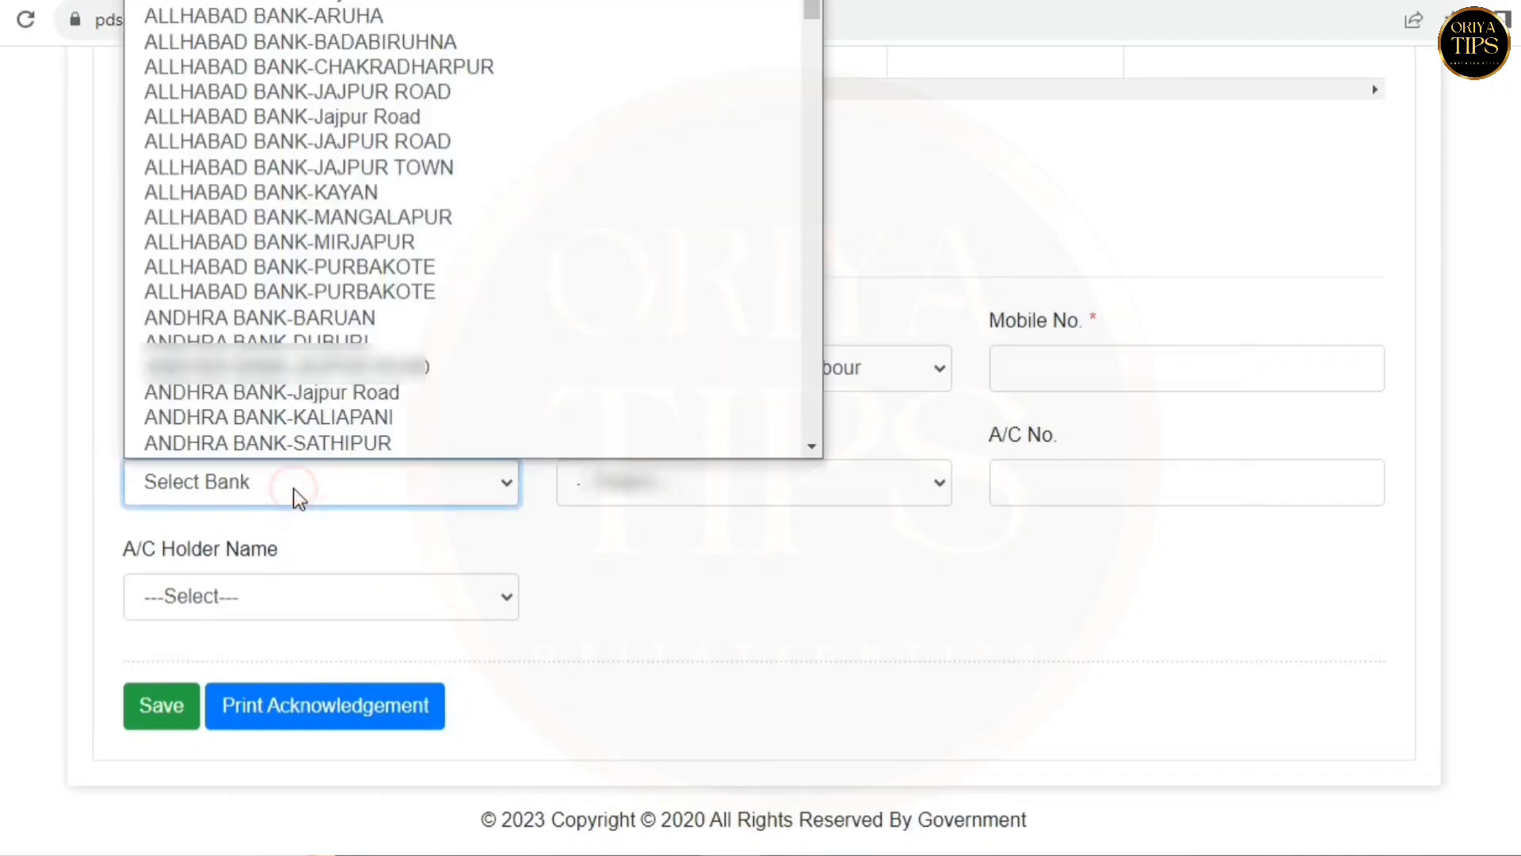
pyautogui.scroll(-1, 279, 394)
pyautogui.scroll(-10, 281, 273)
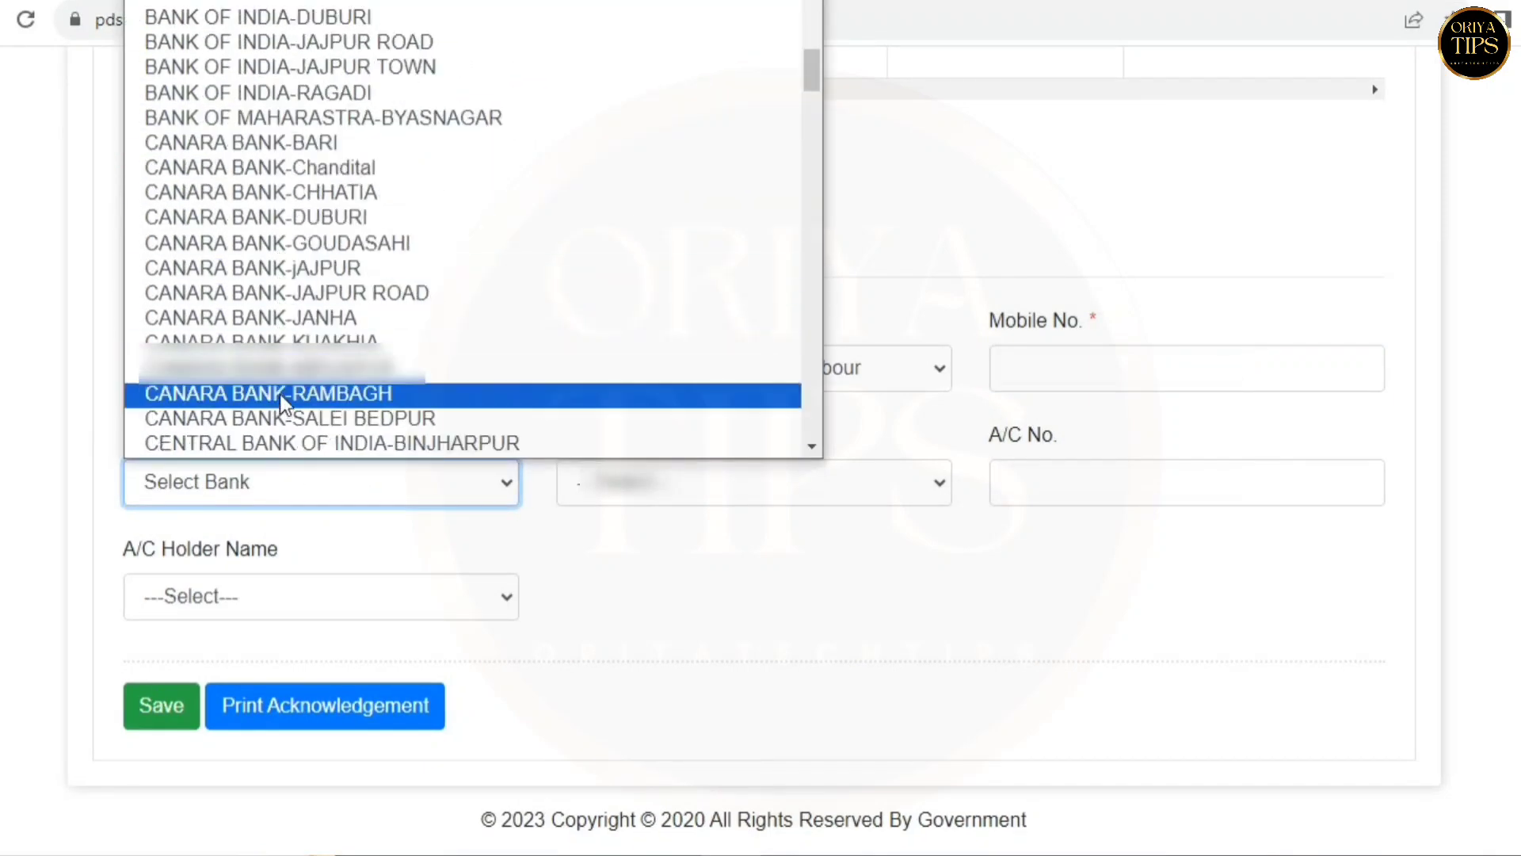
pyautogui.click(312, 278)
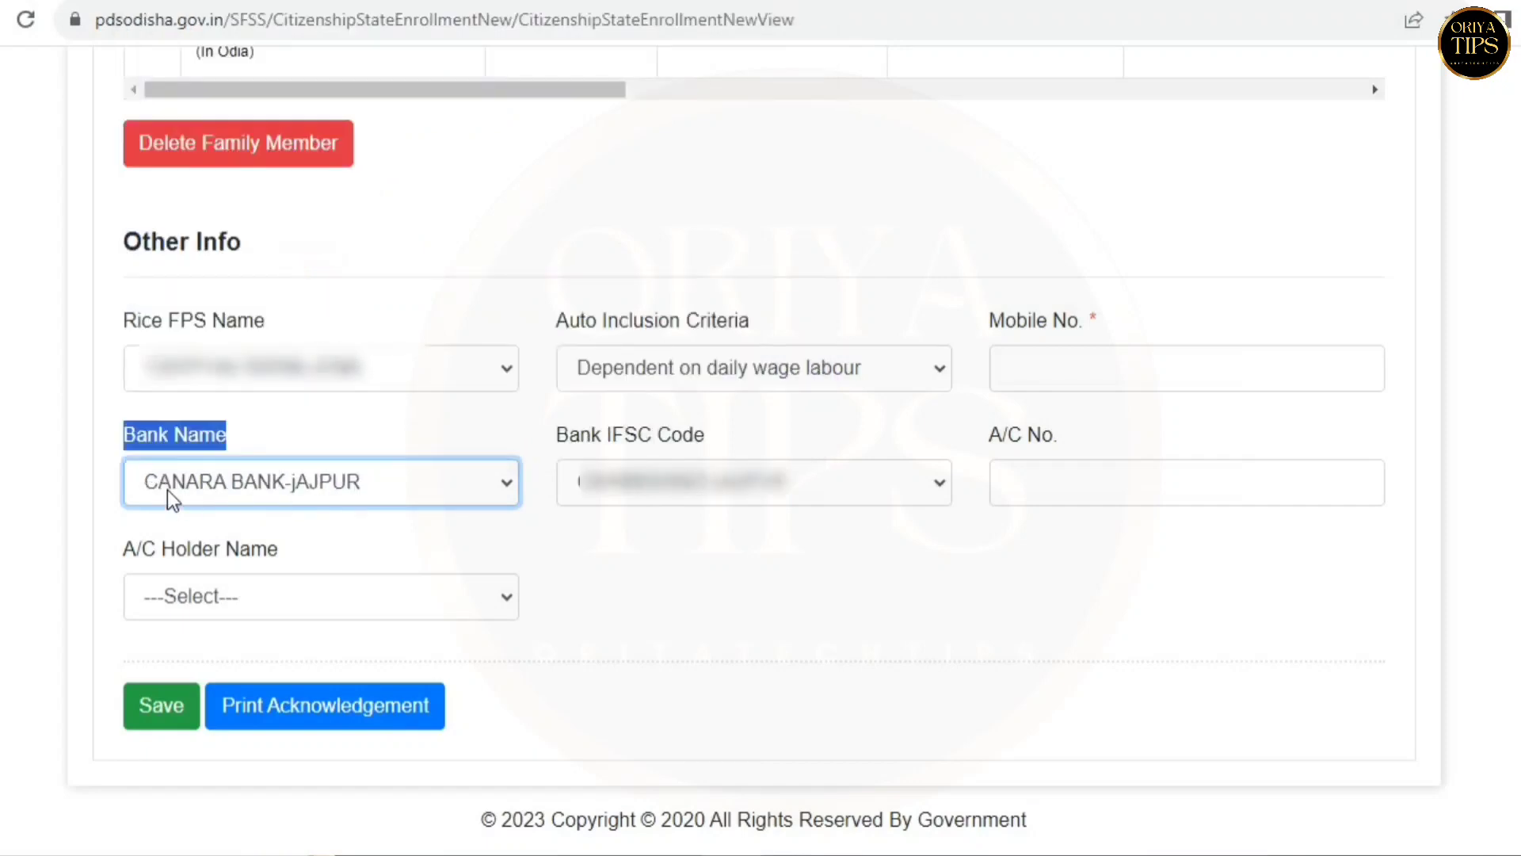
pyautogui.moveTo(555, 434); pyautogui.dragTo(783, 436)
pyautogui.click(783, 437)
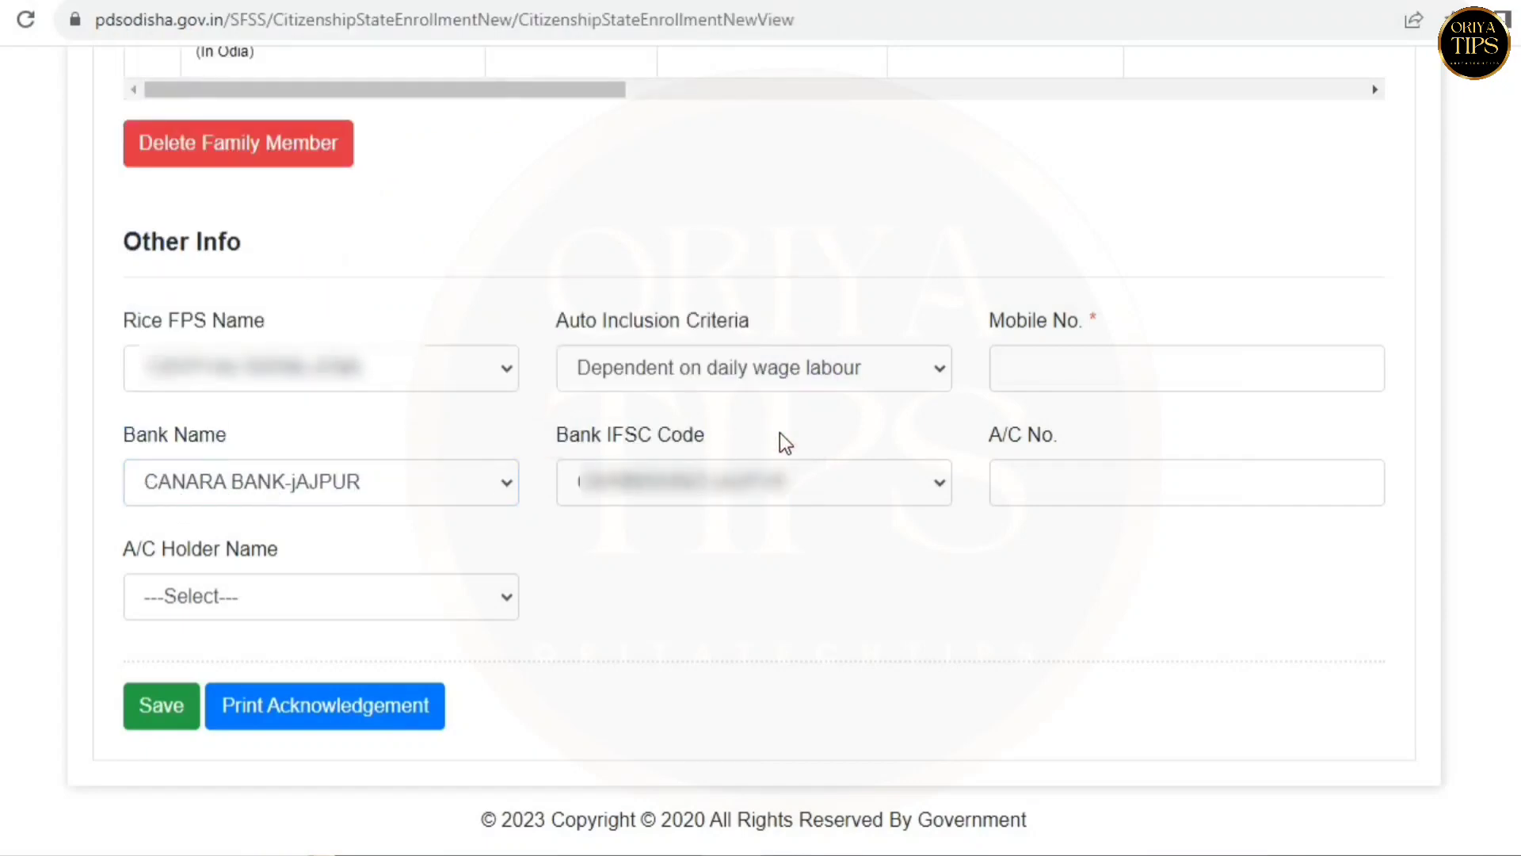
# Step: Fill in the beneficiary's bank account number under A/C No
pyautogui.moveTo(987, 436); pyautogui.dragTo(1070, 483)
pyautogui.click(1062, 484)
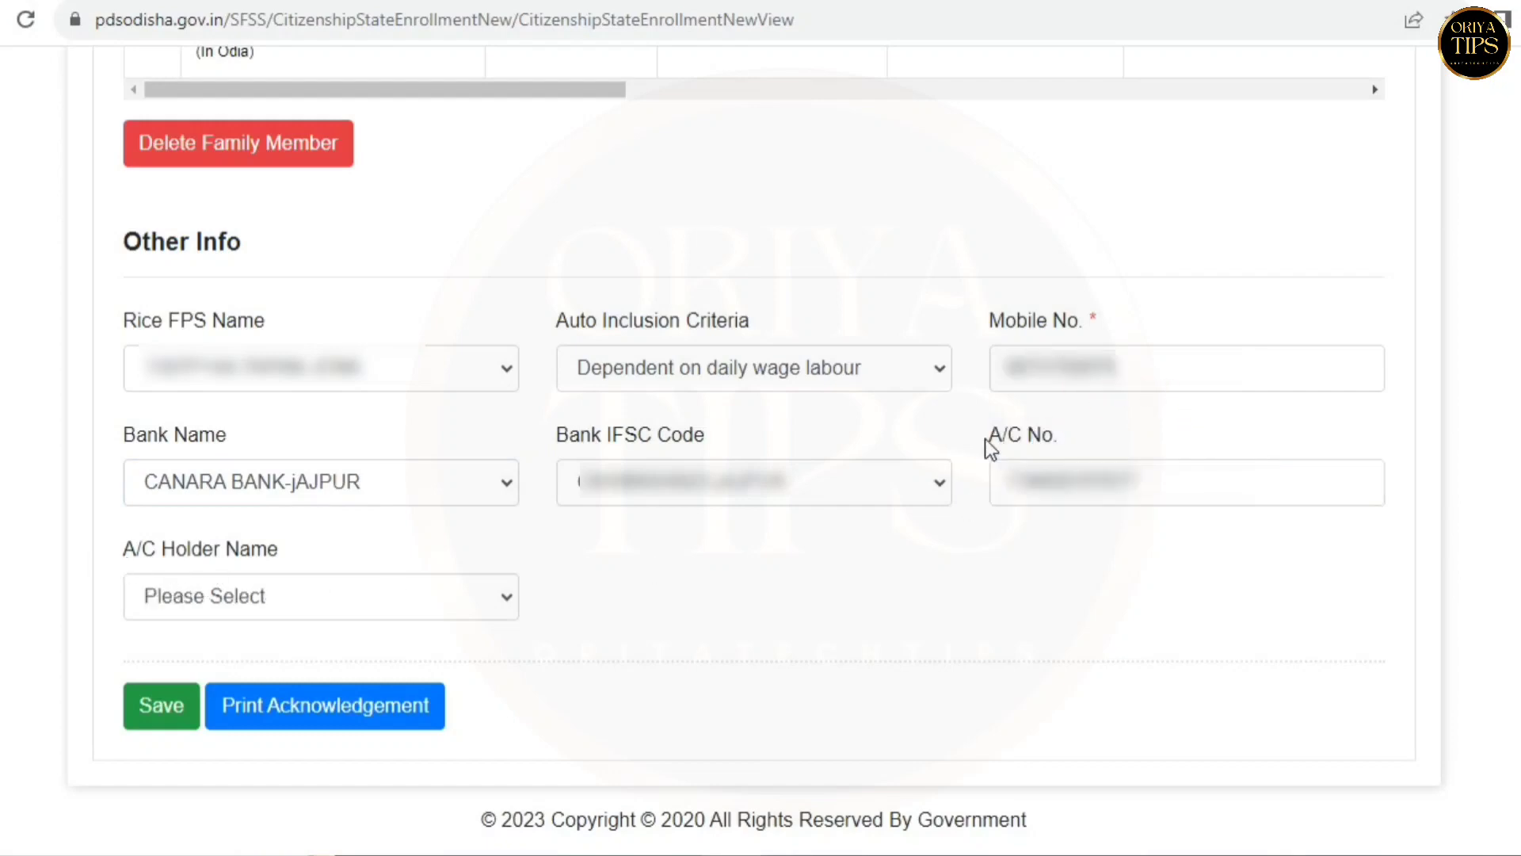
pyautogui.moveTo(989, 437); pyautogui.dragTo(1053, 444)
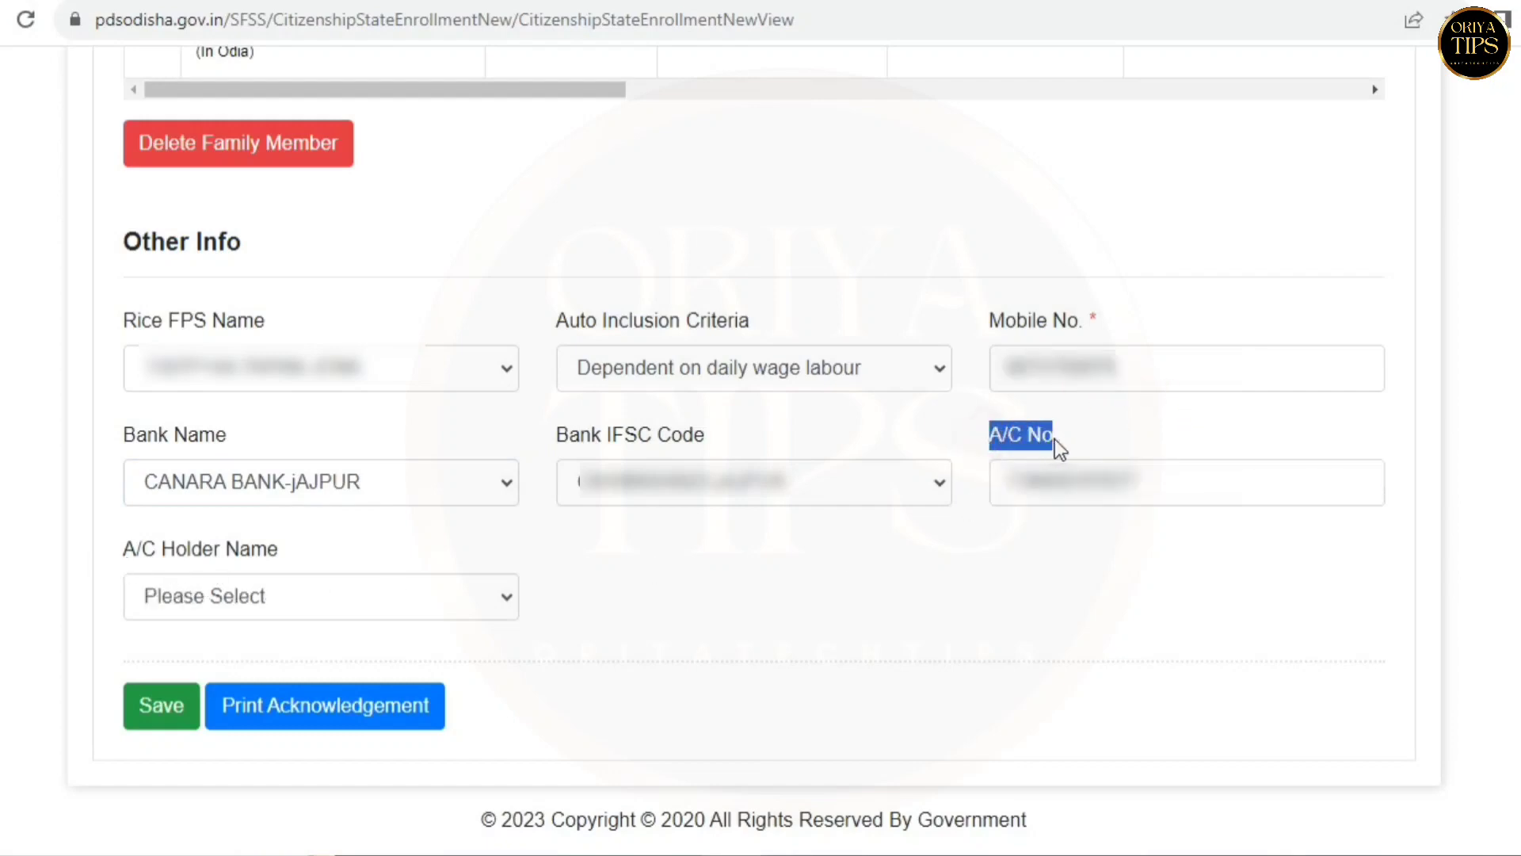
pyautogui.click(1088, 485)
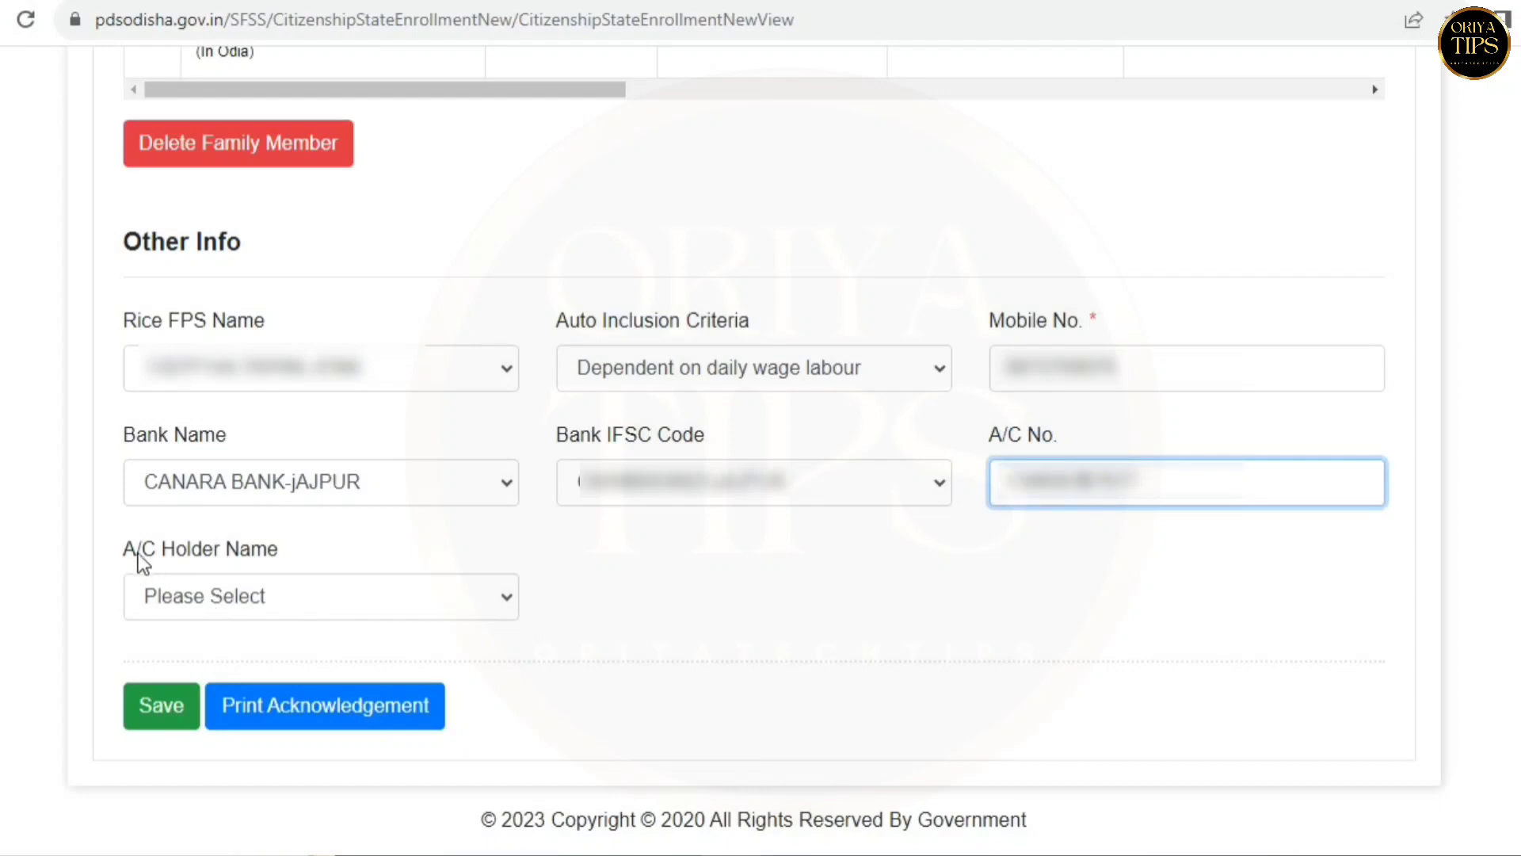
# Step: Choose the first listed family member as the account holder and save the application
pyautogui.moveTo(124, 551); pyautogui.dragTo(287, 553)
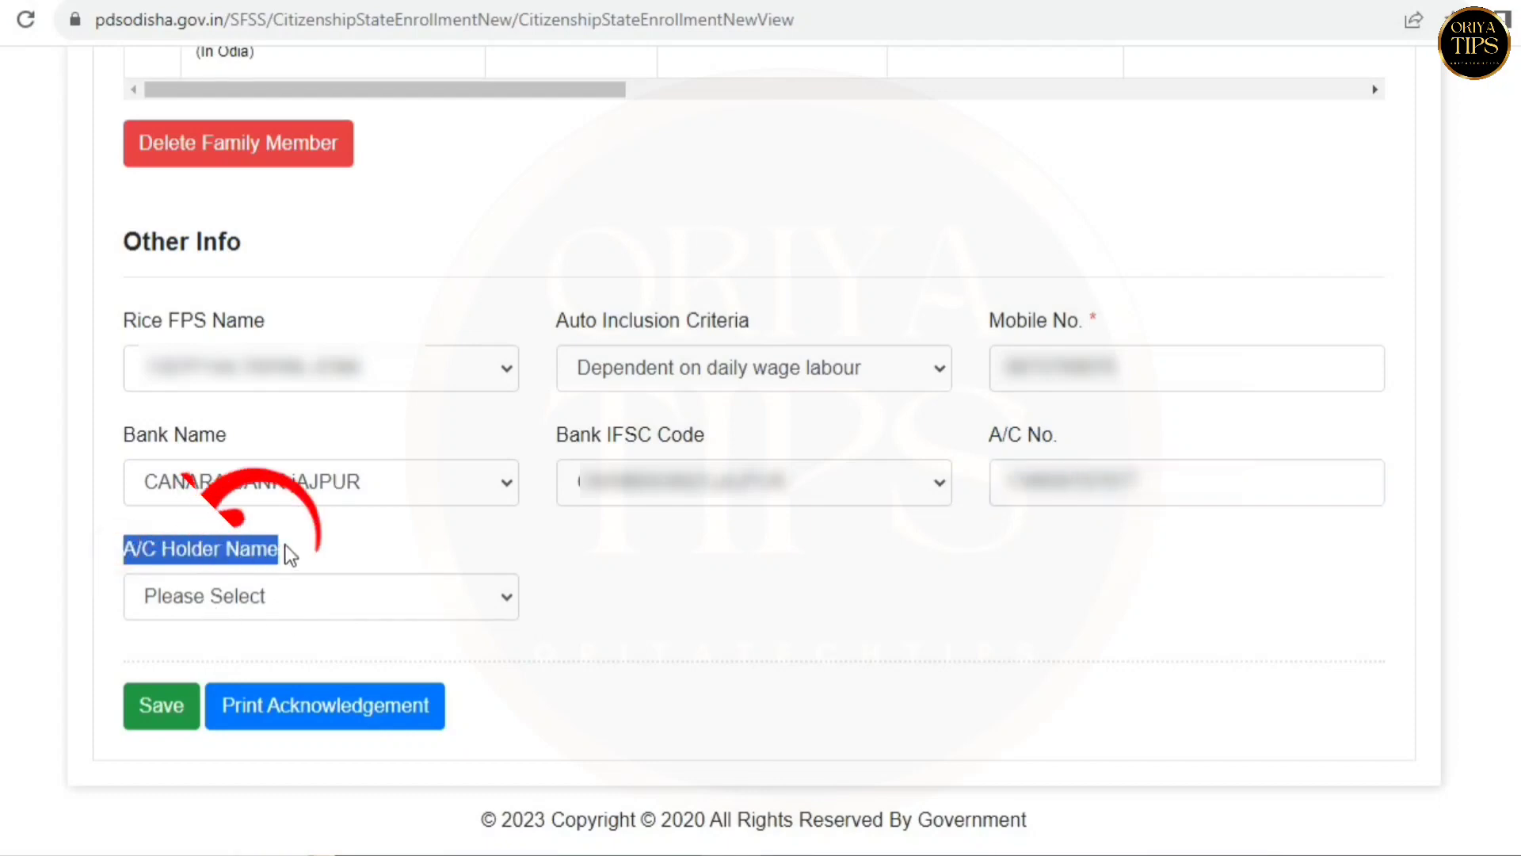
pyautogui.click(330, 599)
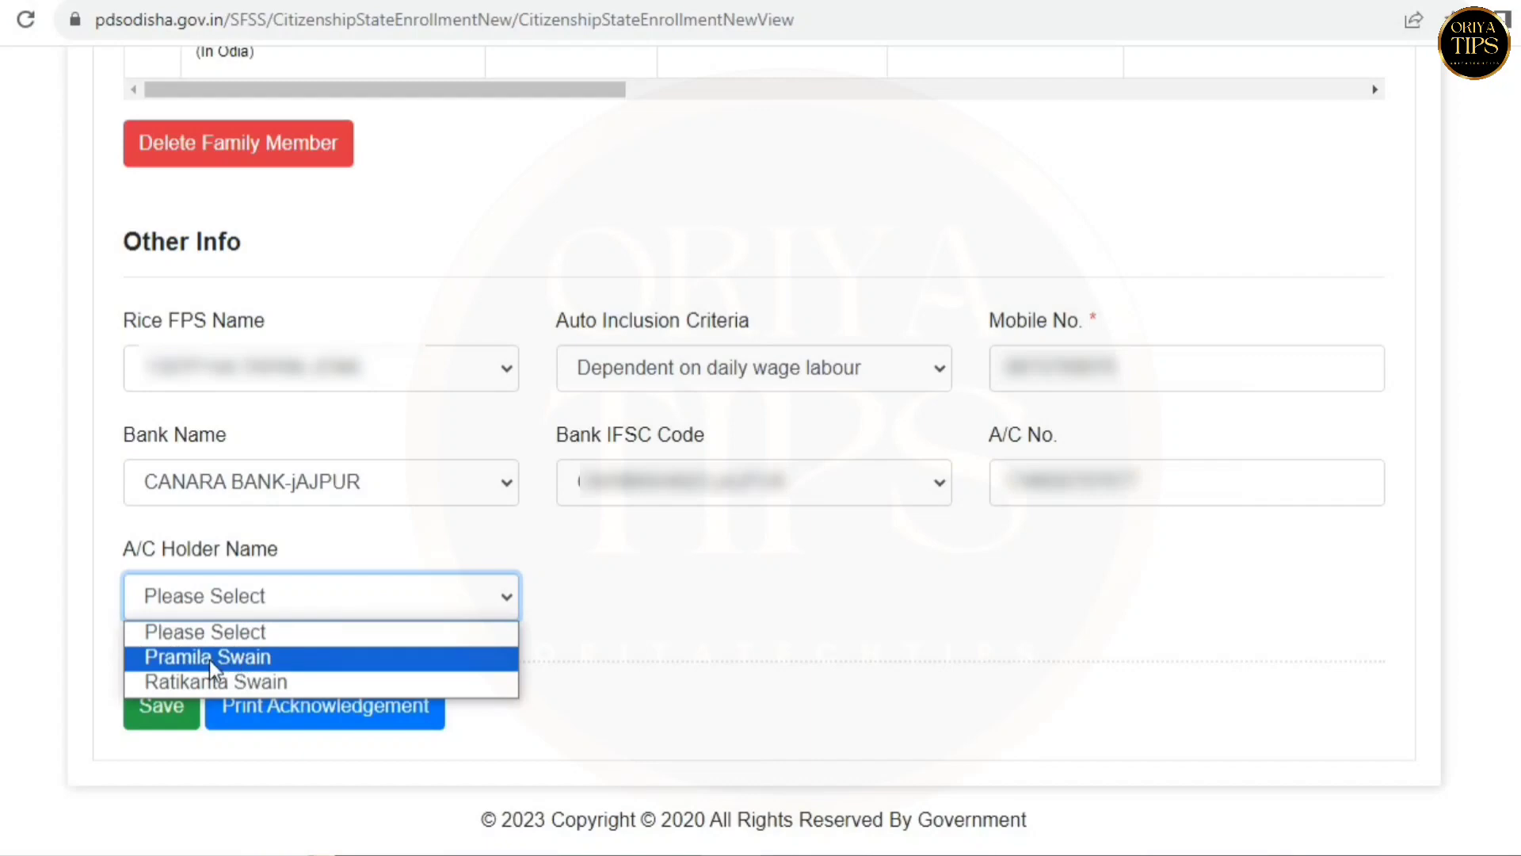
pyautogui.click(266, 659)
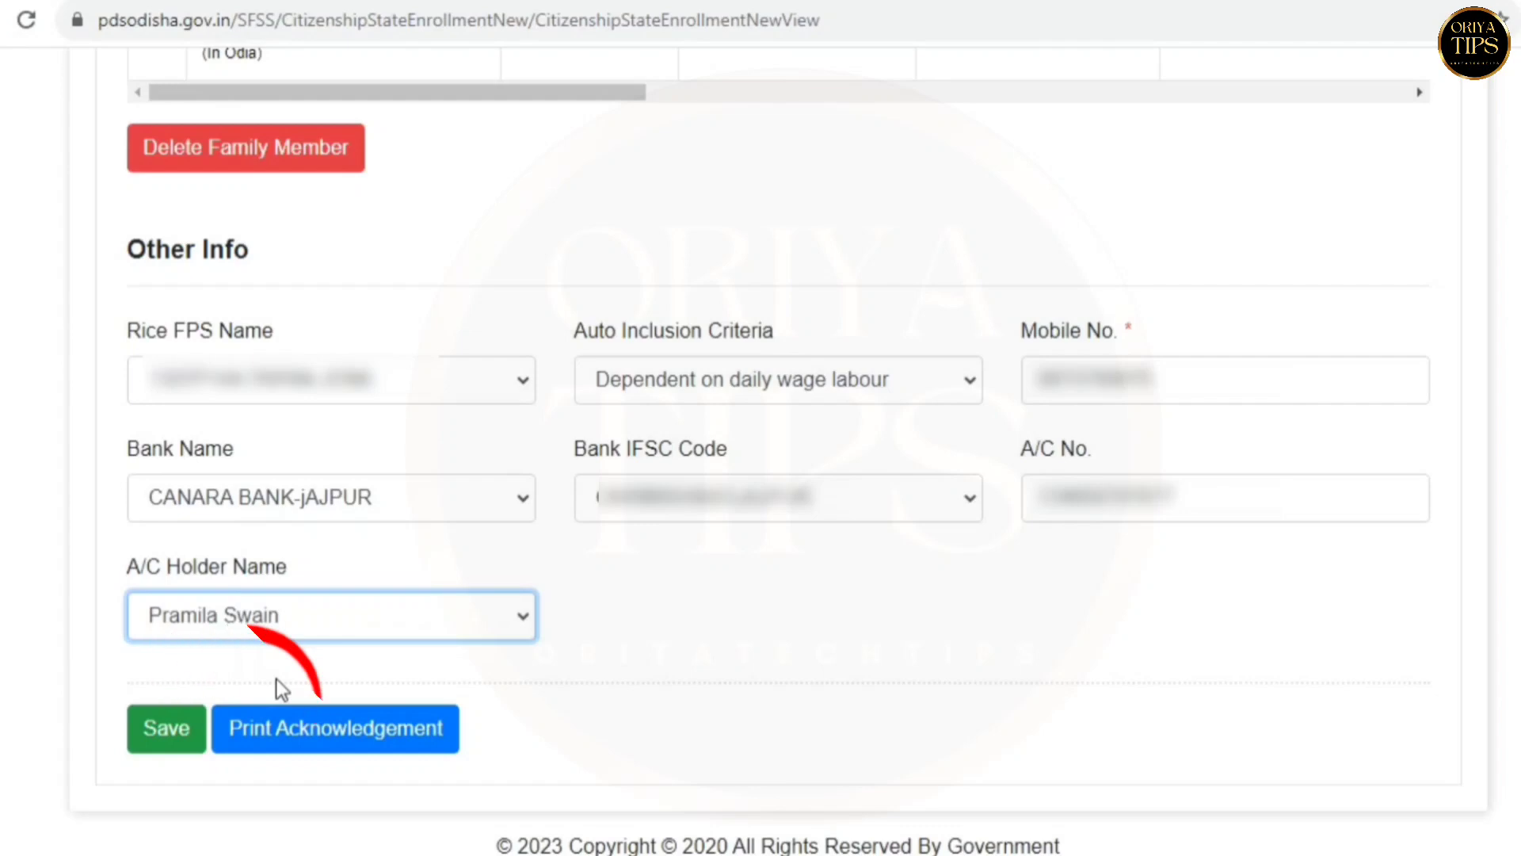
pyautogui.click(166, 728)
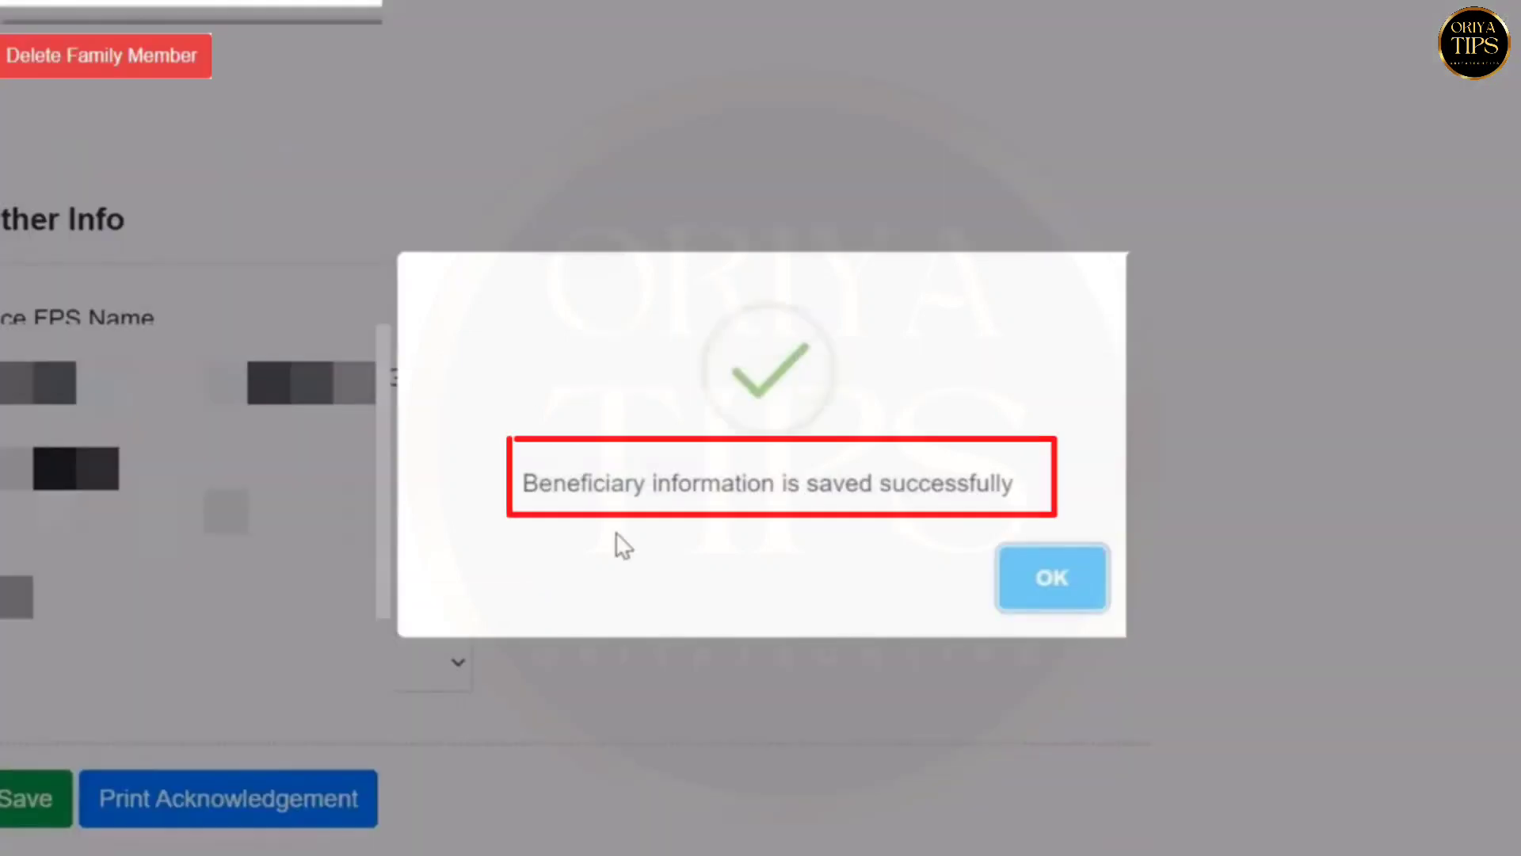